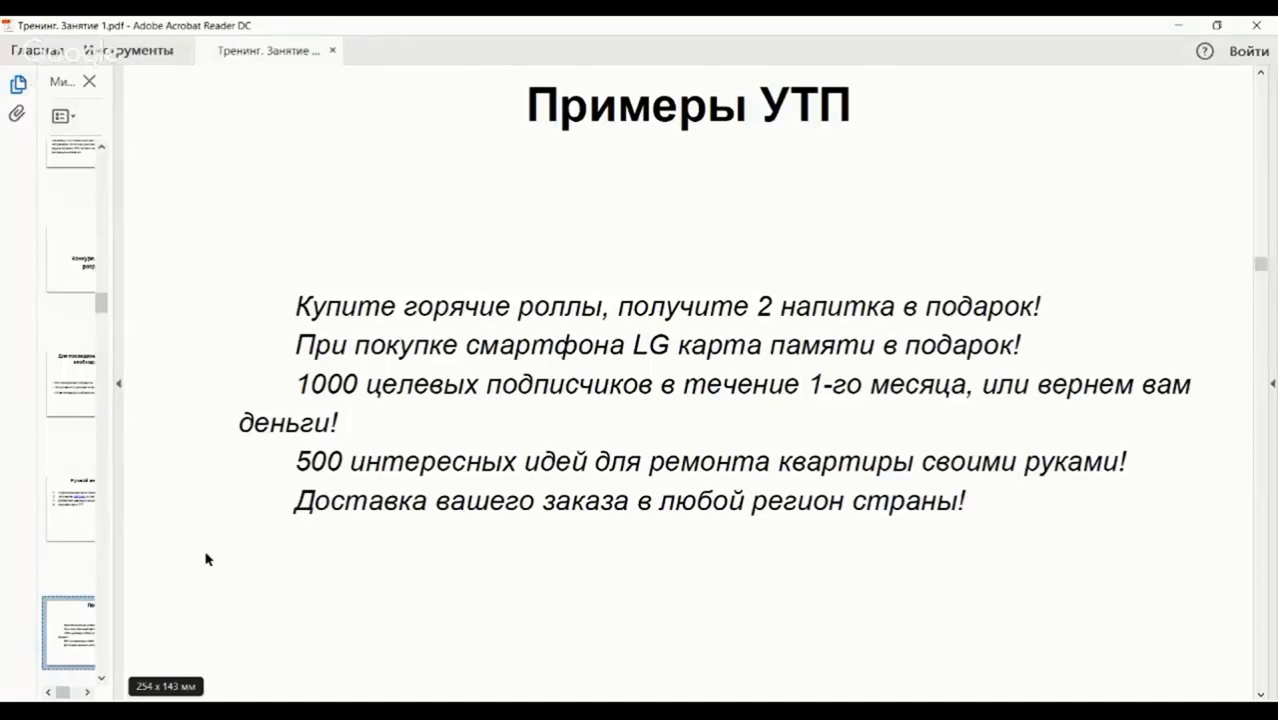
Switch to the browser and fit column B of the Конкурентный анализ spreadsheet to its heading
key(alt+Tab)
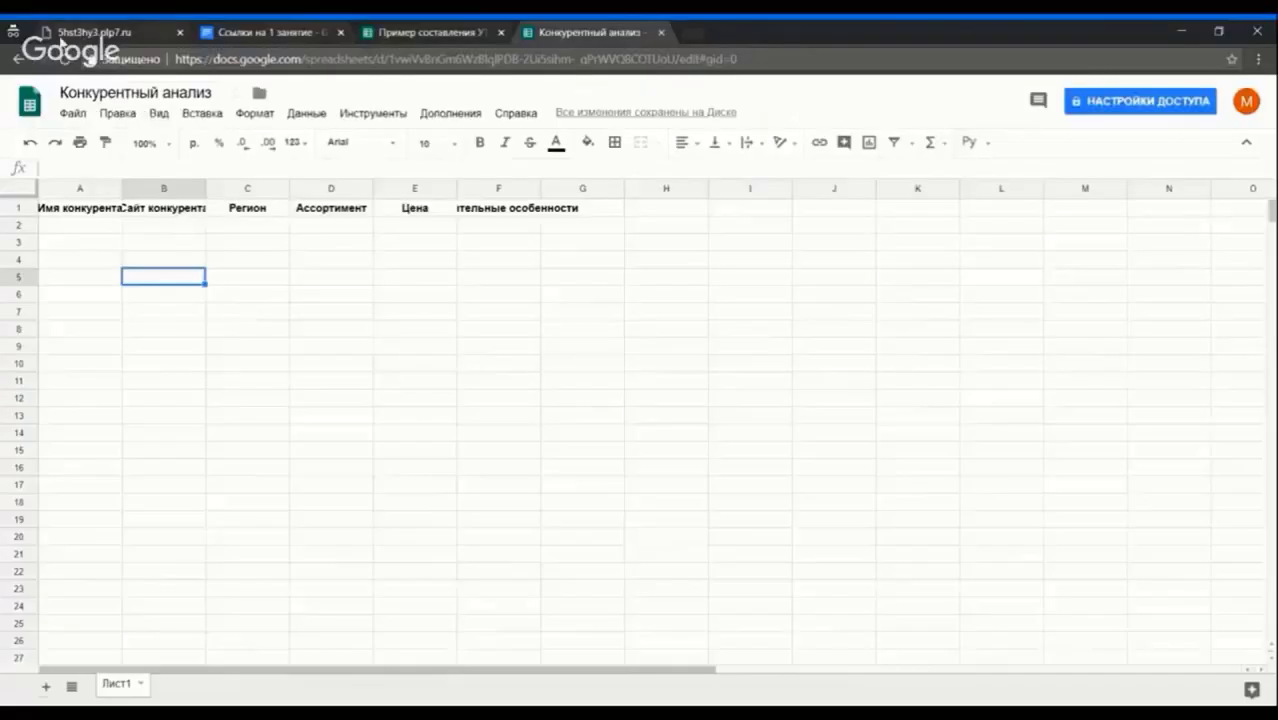
double_click(206, 188)
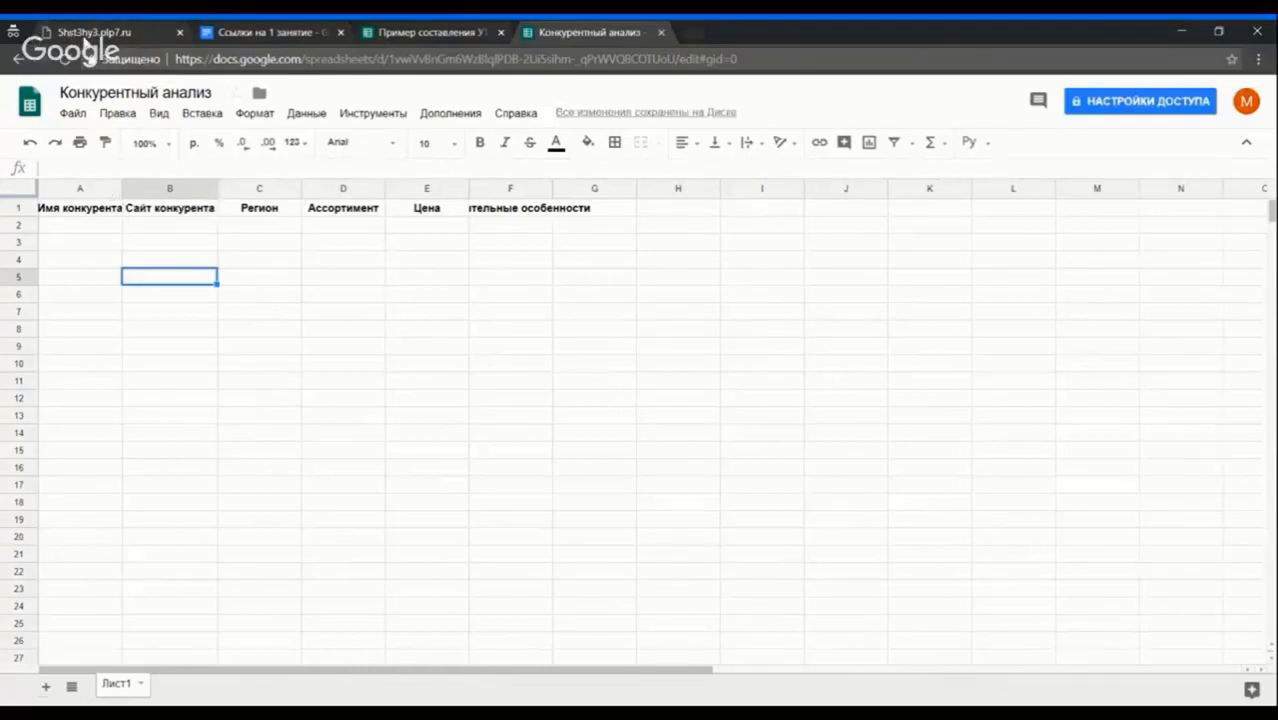
Move the 5hst3hy3.plp7.ru tab directly before the spreadsheet tab and review the landing page's offer, expert and benefits sections
drag(75, 36, 410, 38)
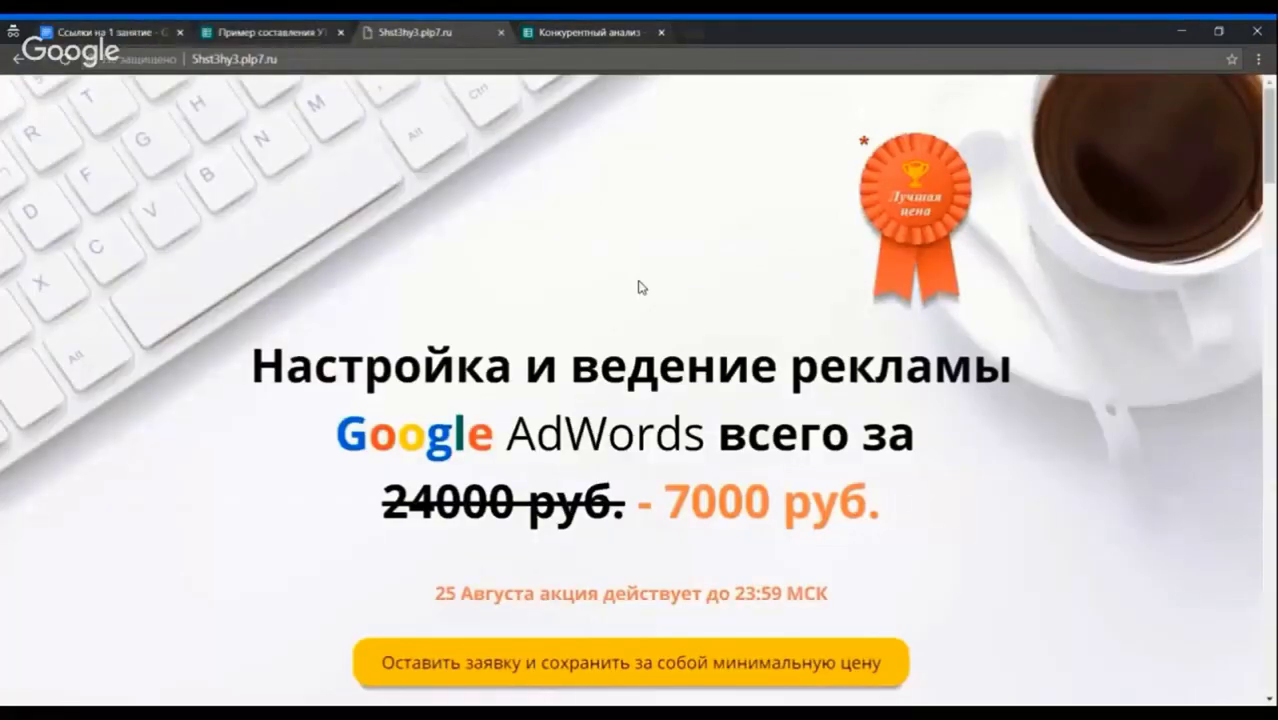
scroll(430, 235, down, 3)
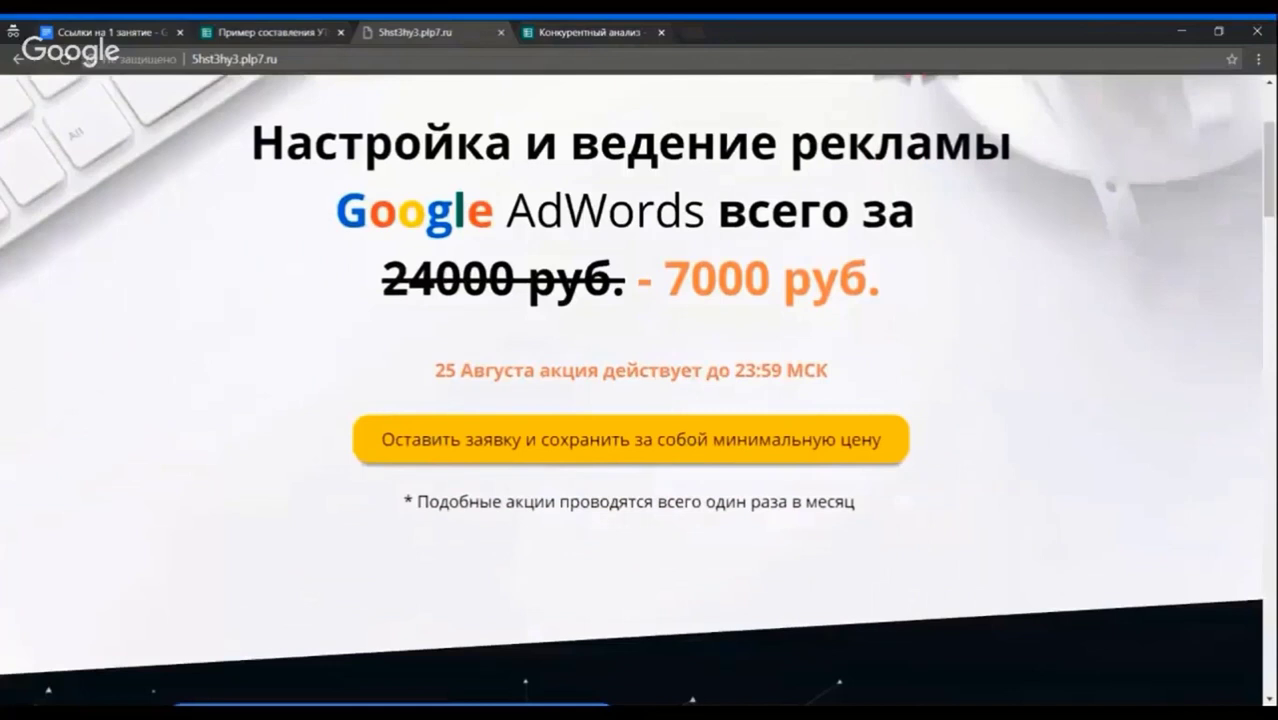
scroll(355, 225, down, 7)
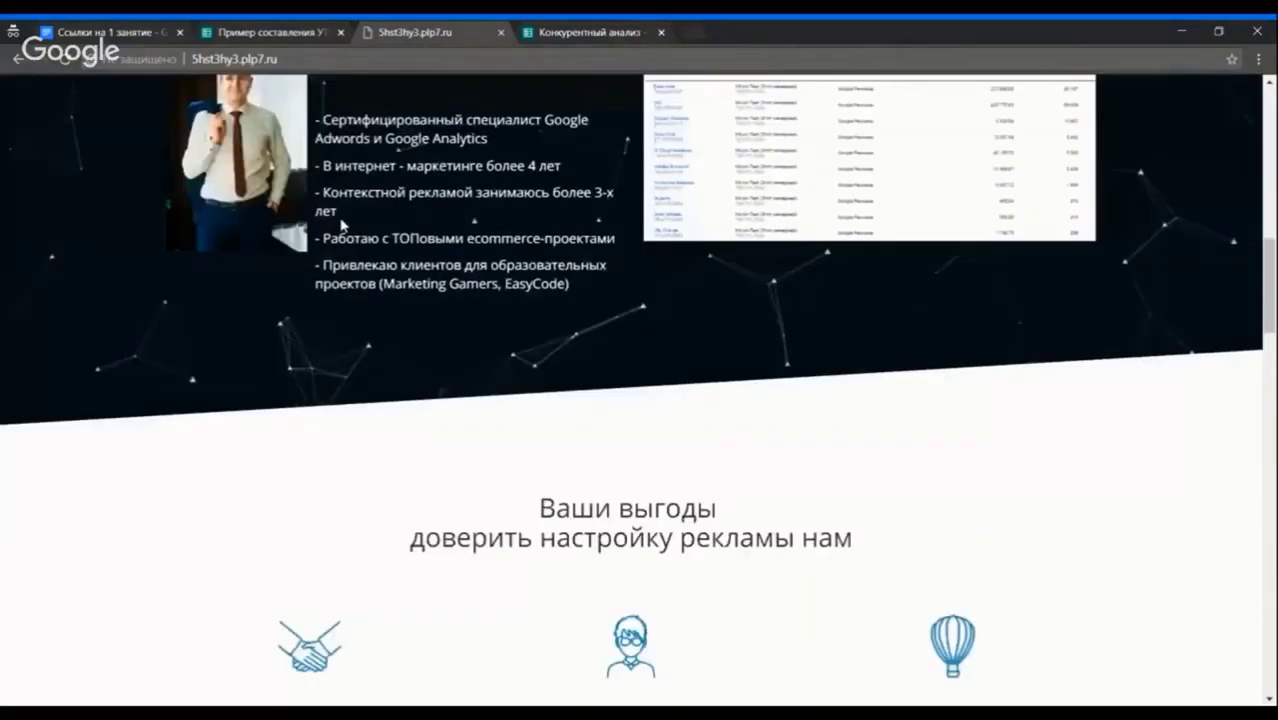
scroll(341, 224, down, 10)
scroll(461, 235, up, 18)
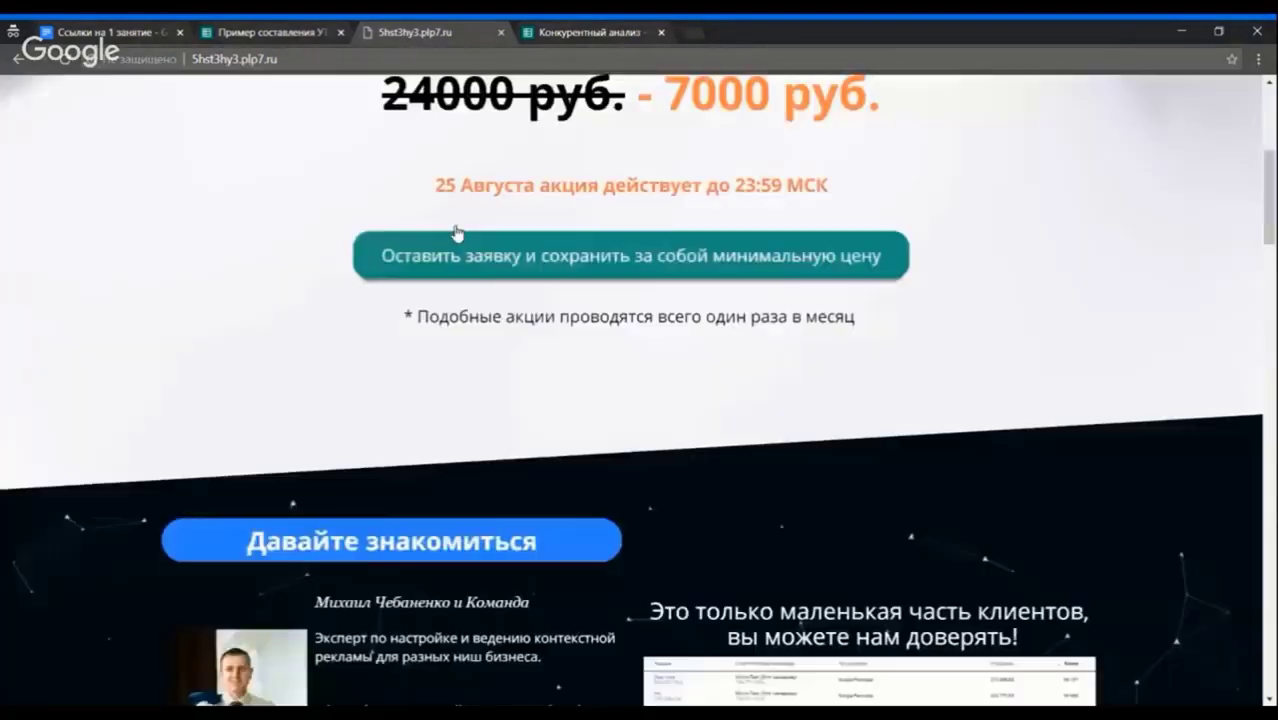
scroll(456, 233, up, 4)
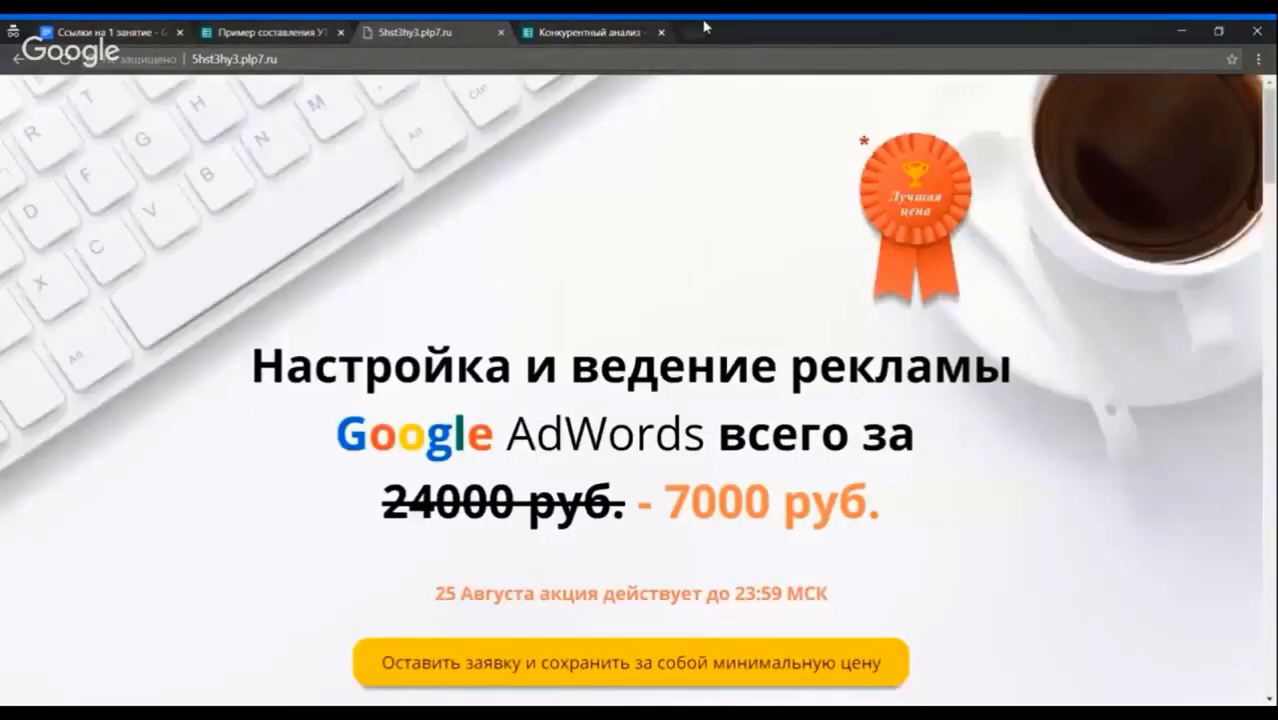
Fit the Отличительные особенности column of the Конкурентный анализ sheet to its heading
click(590, 31)
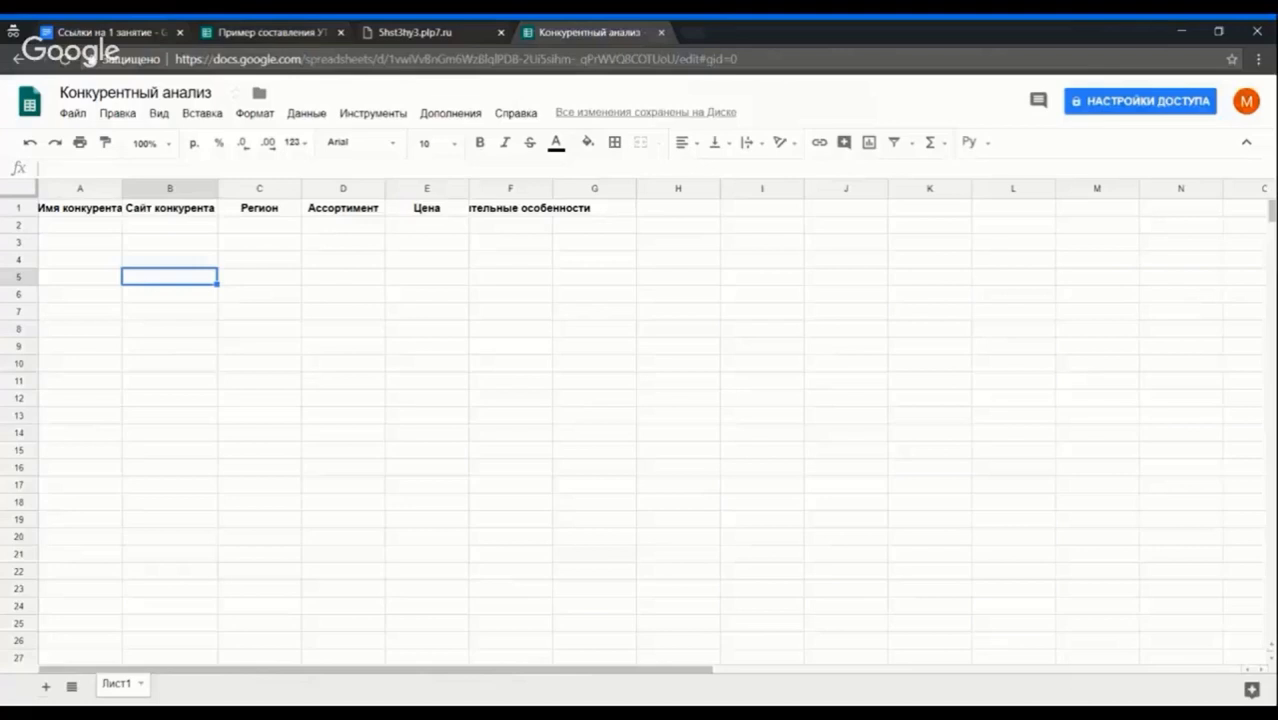
double_click(551, 186)
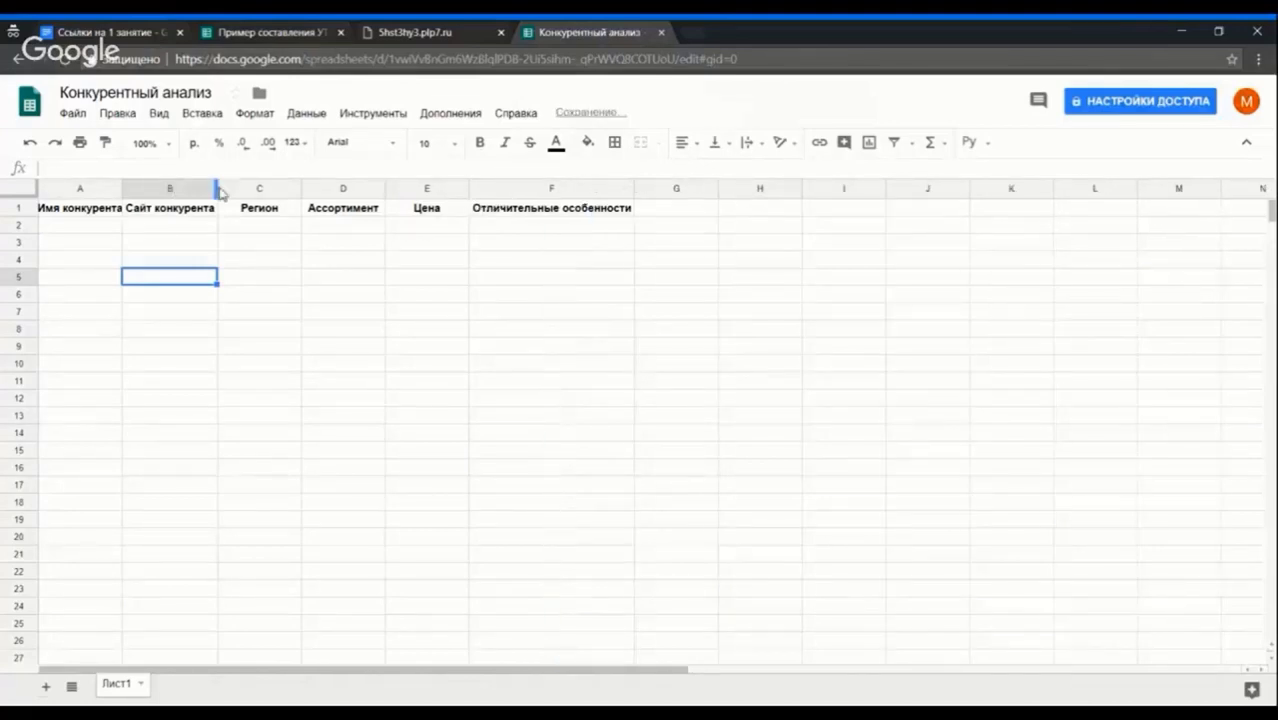
click(219, 187)
click(219, 187)
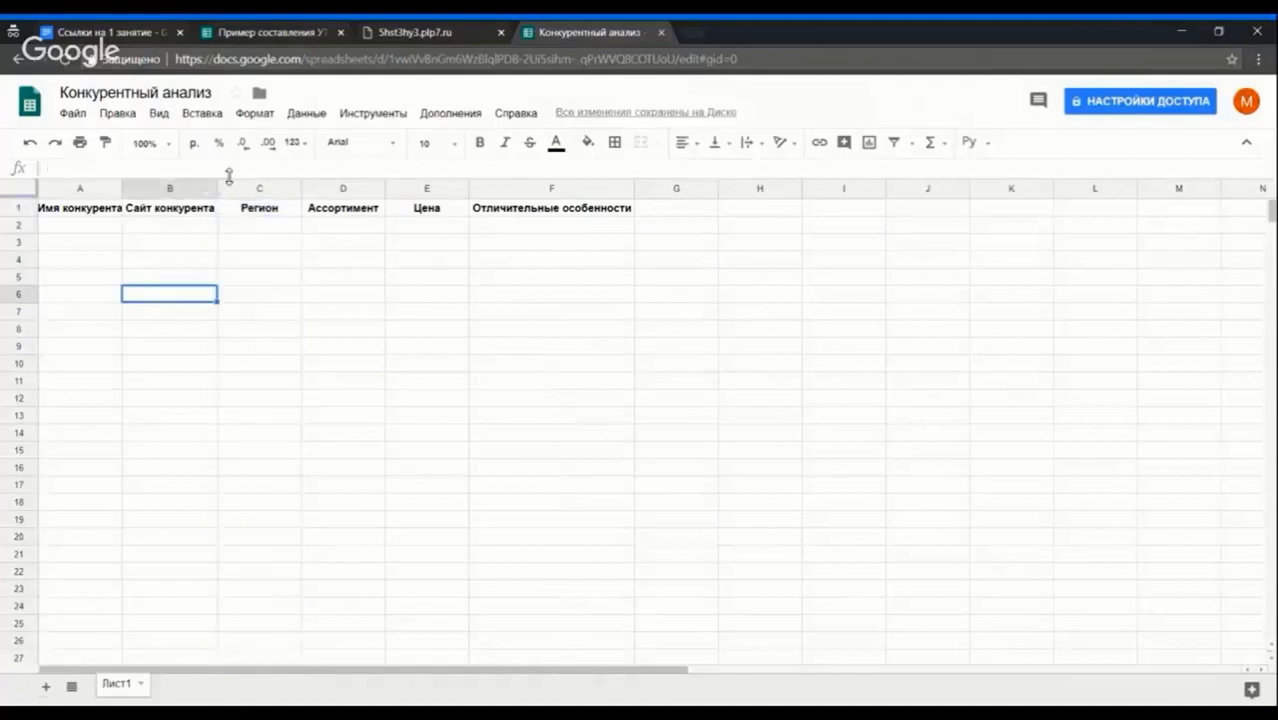
Open google.com in a new browser tab
click(484, 33)
click(585, 32)
click(701, 27)
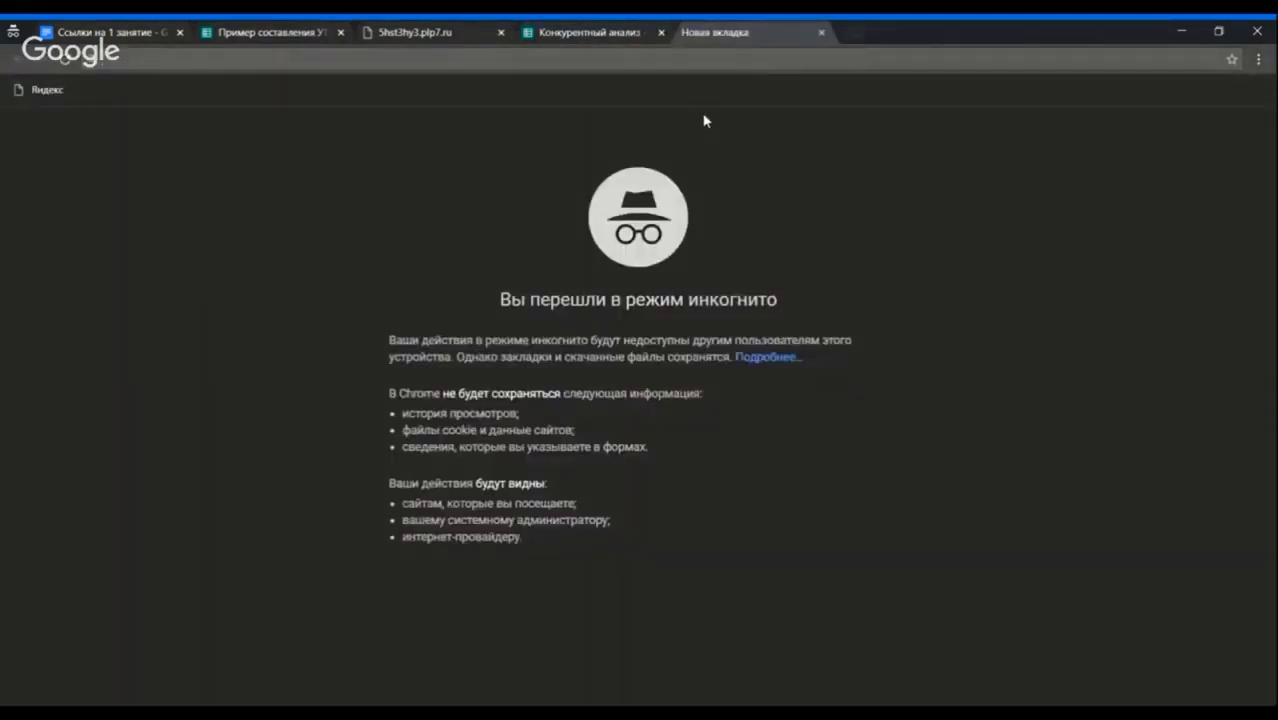
text(google.com)
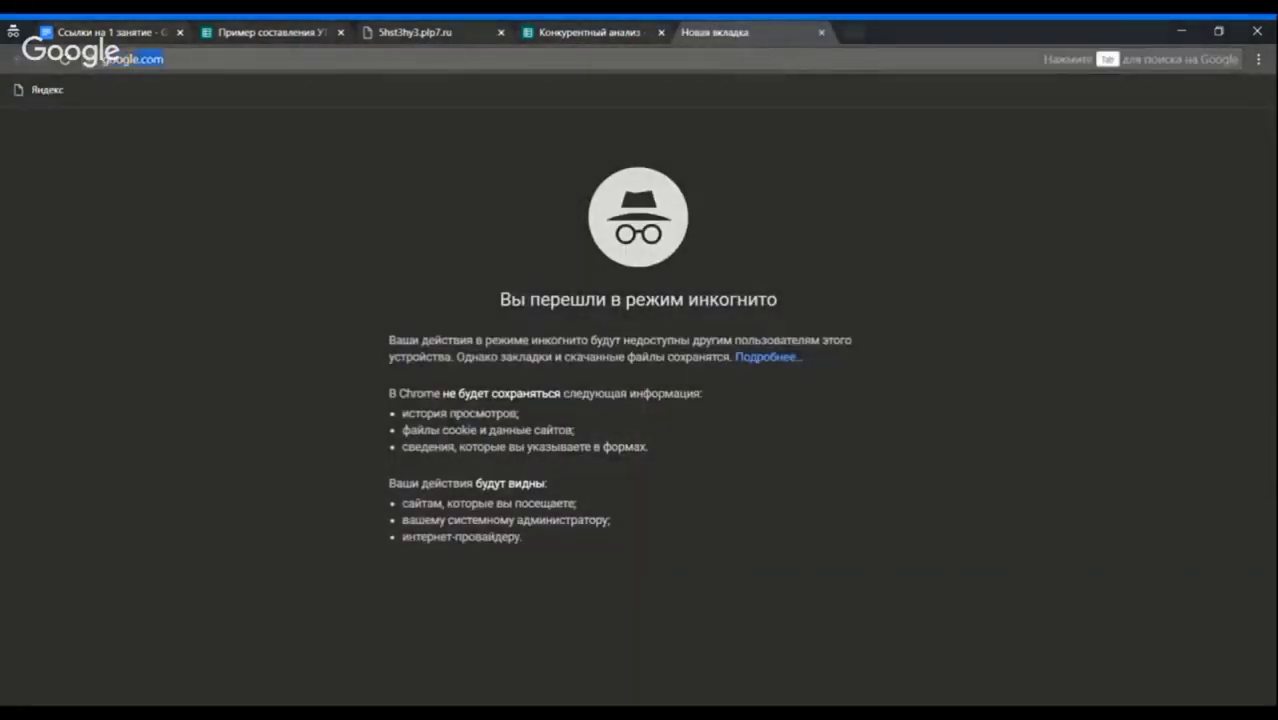
key(Return)
Recheck the landing page and the sheet's columns, search Google for "настройка google adwords" and look over the results
click(390, 27)
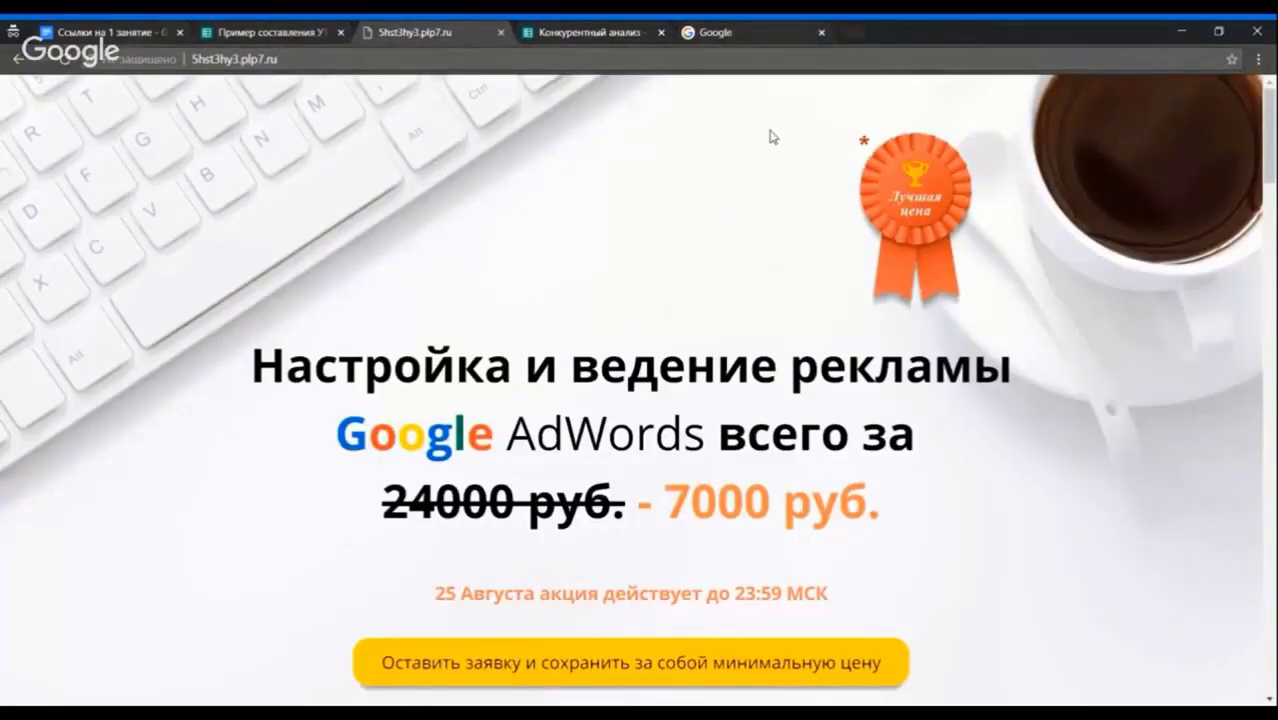
click(630, 31)
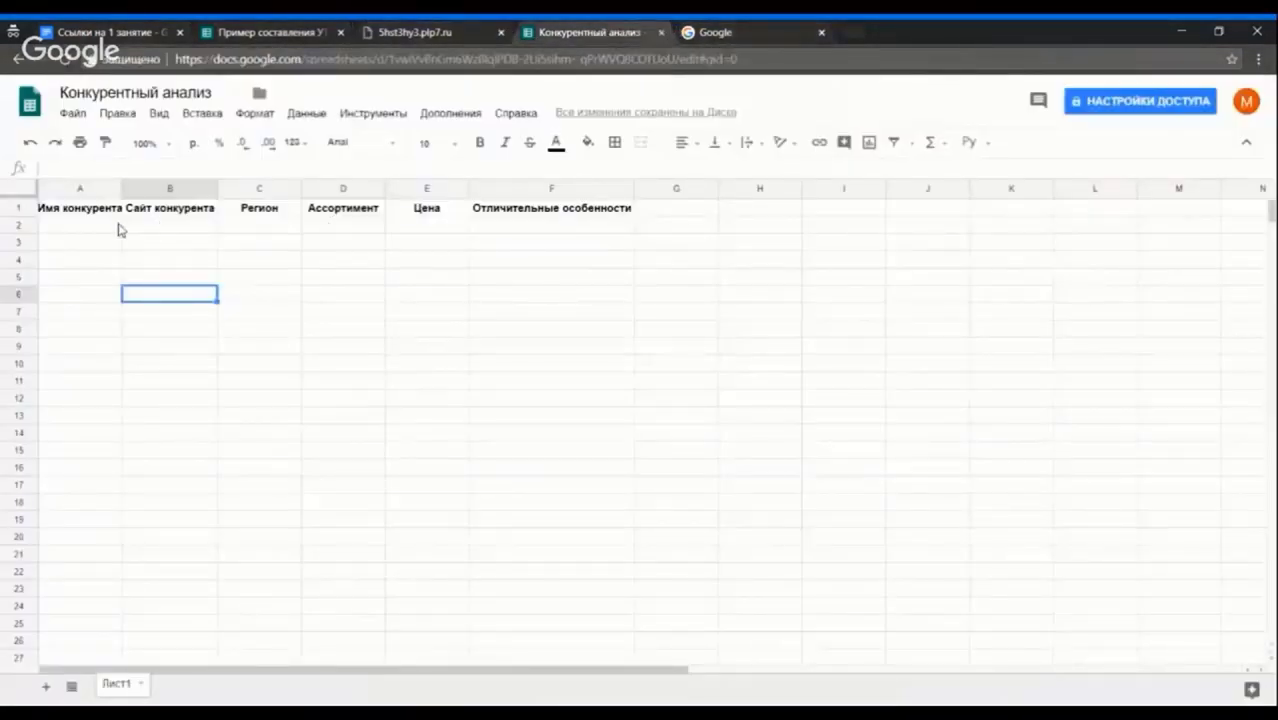
click(757, 28)
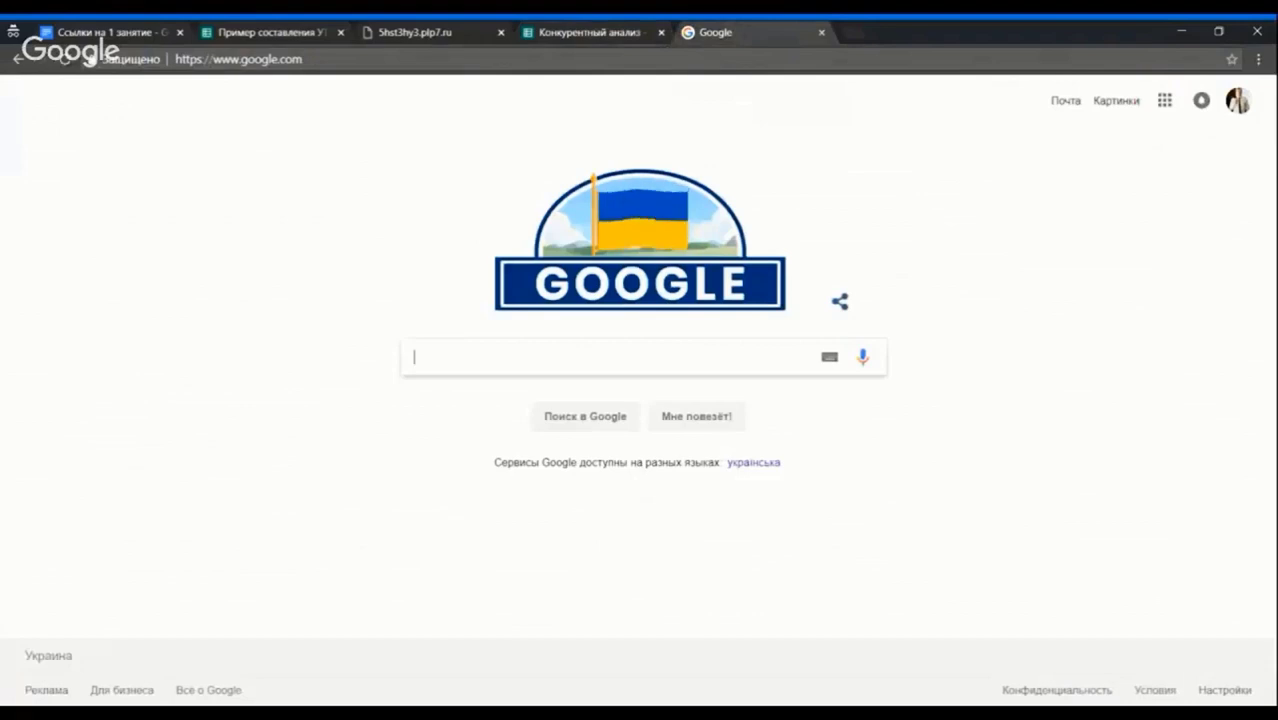
text(настройка)
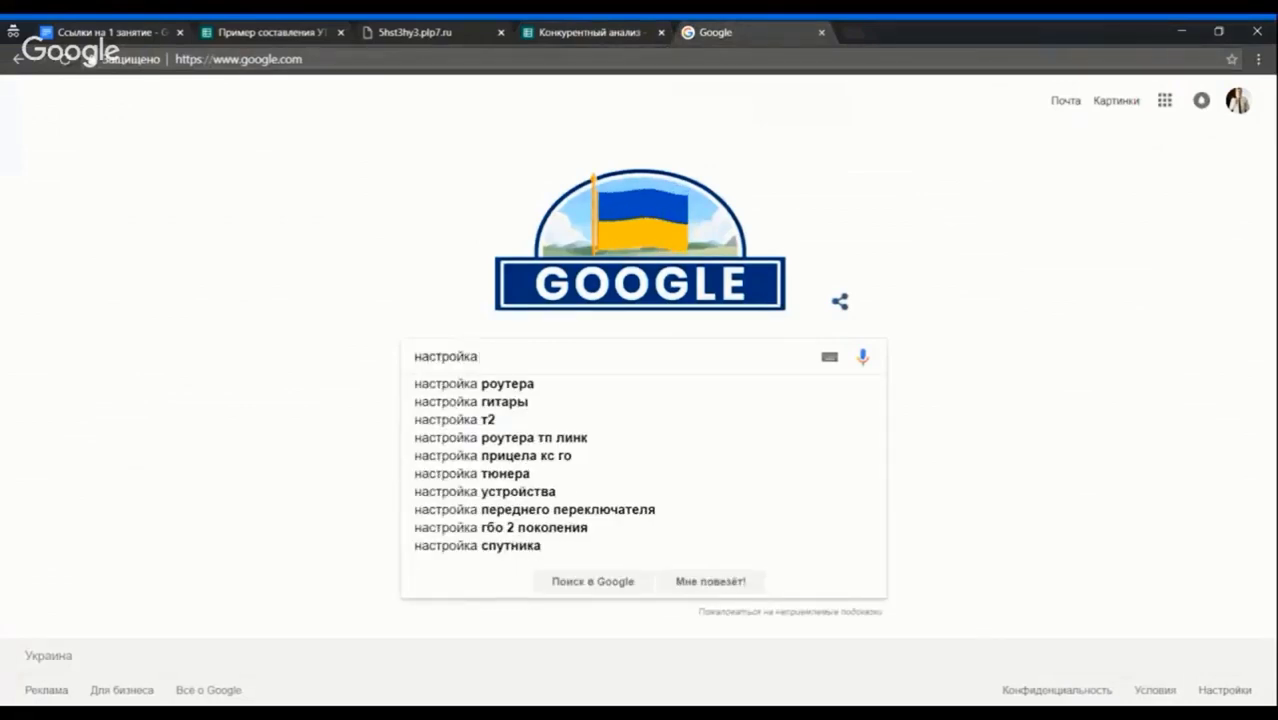
text( google adwords)
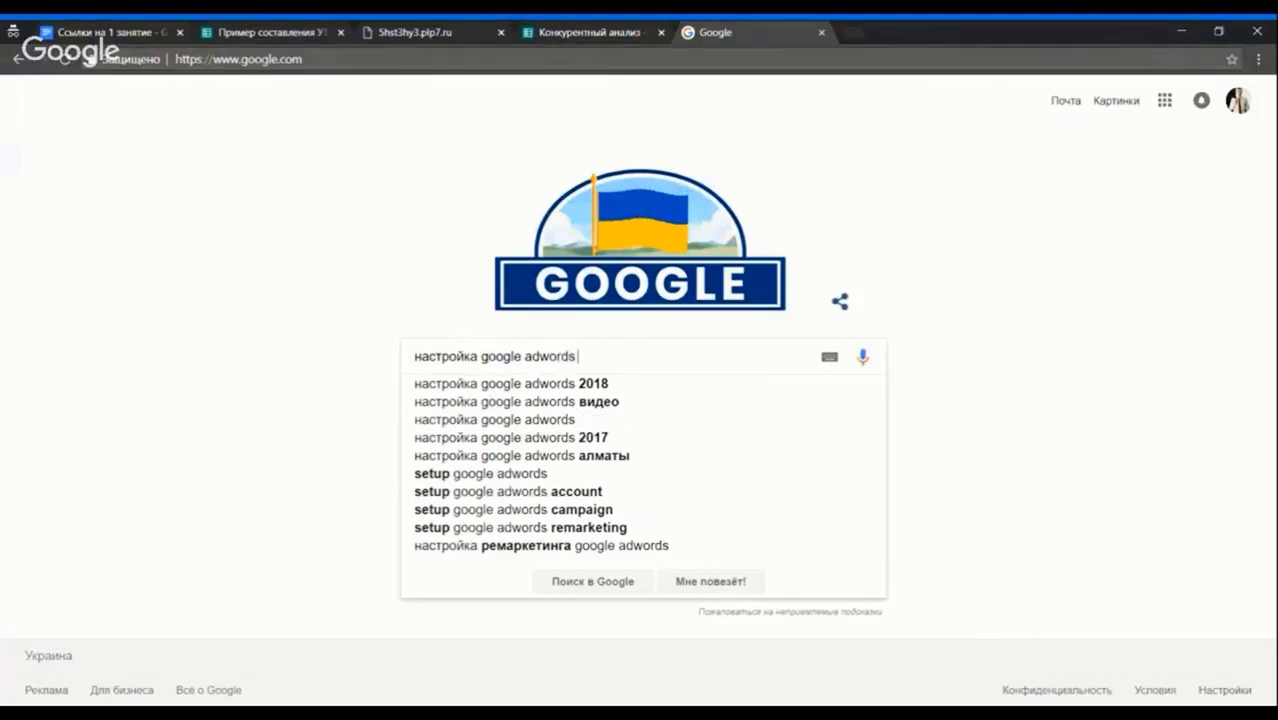
key(Return)
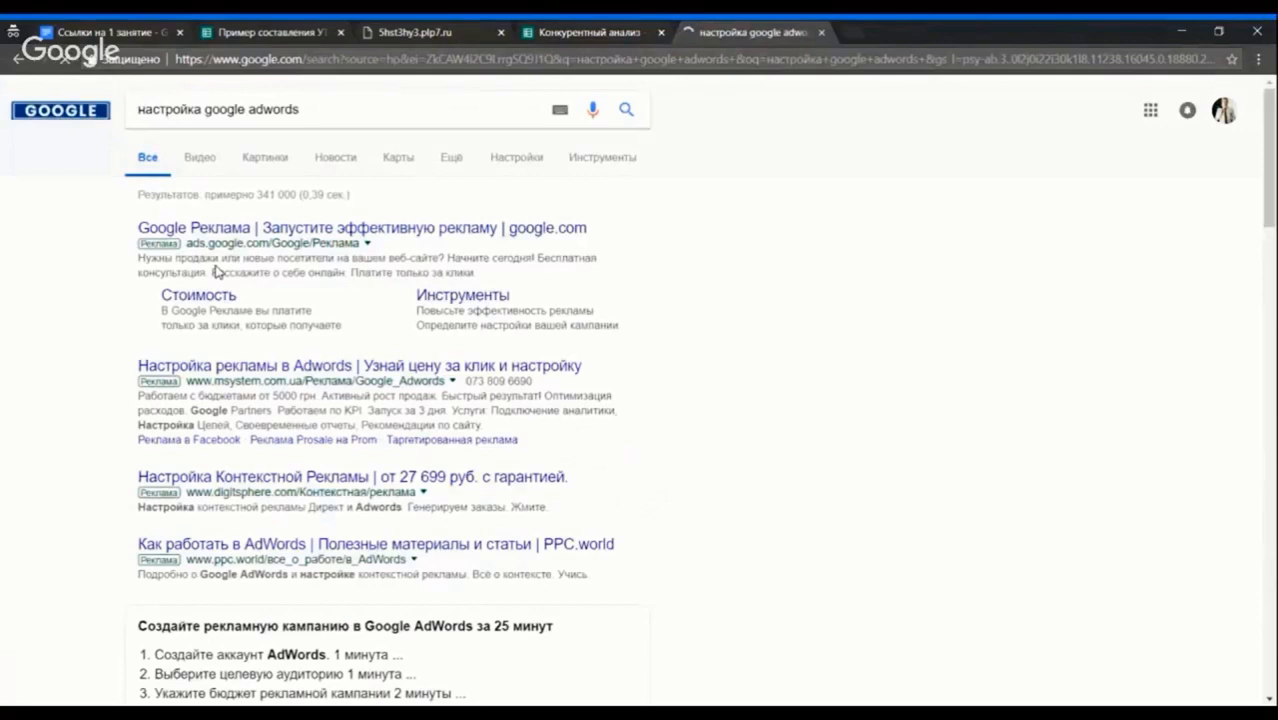
scroll(100, 345, down, 7)
scroll(99, 347, up, 1)
scroll(99, 347, up, 4)
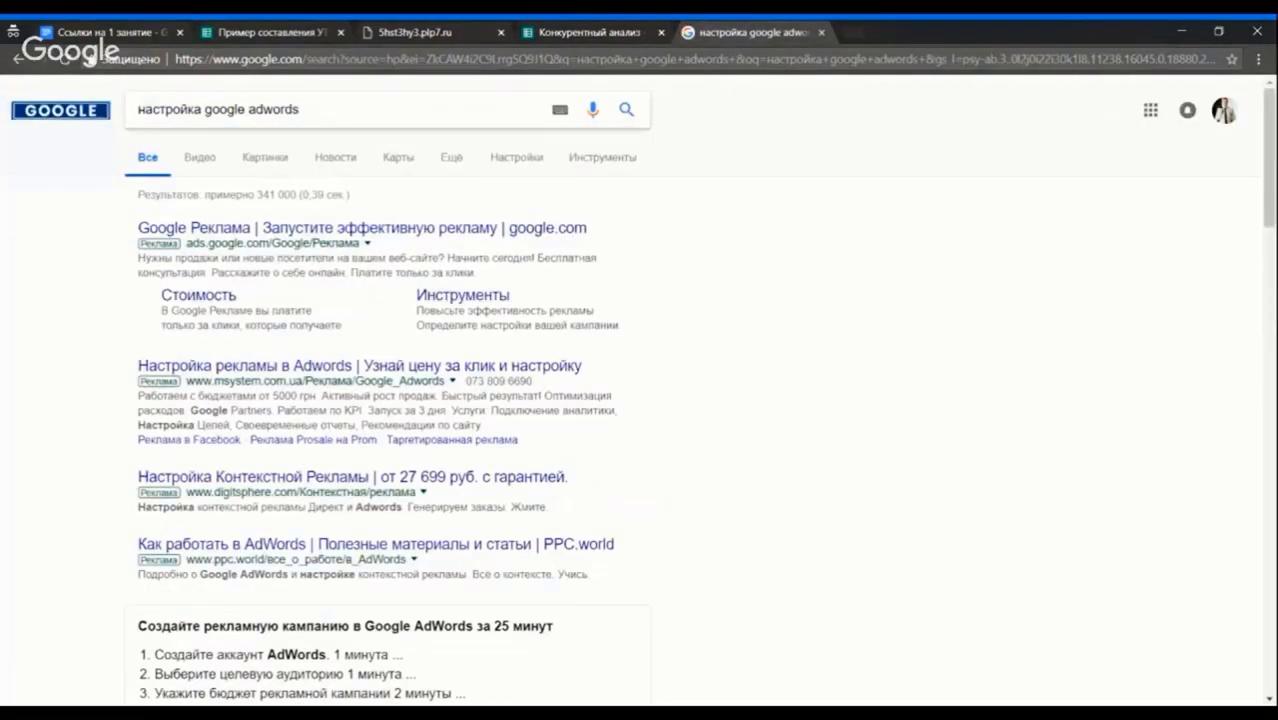
Refine the Google search to "настройка google adwords цена" and examine the ads and organic results for competitors
click(300, 109)
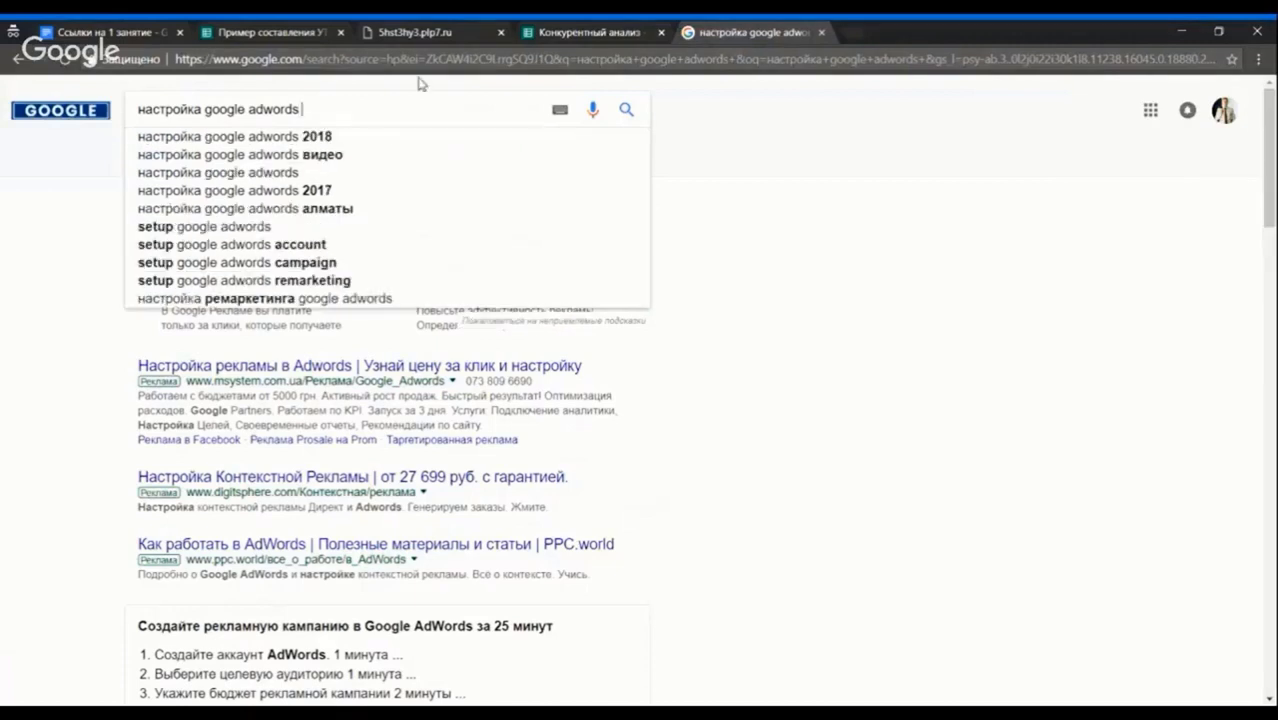
text(цена)
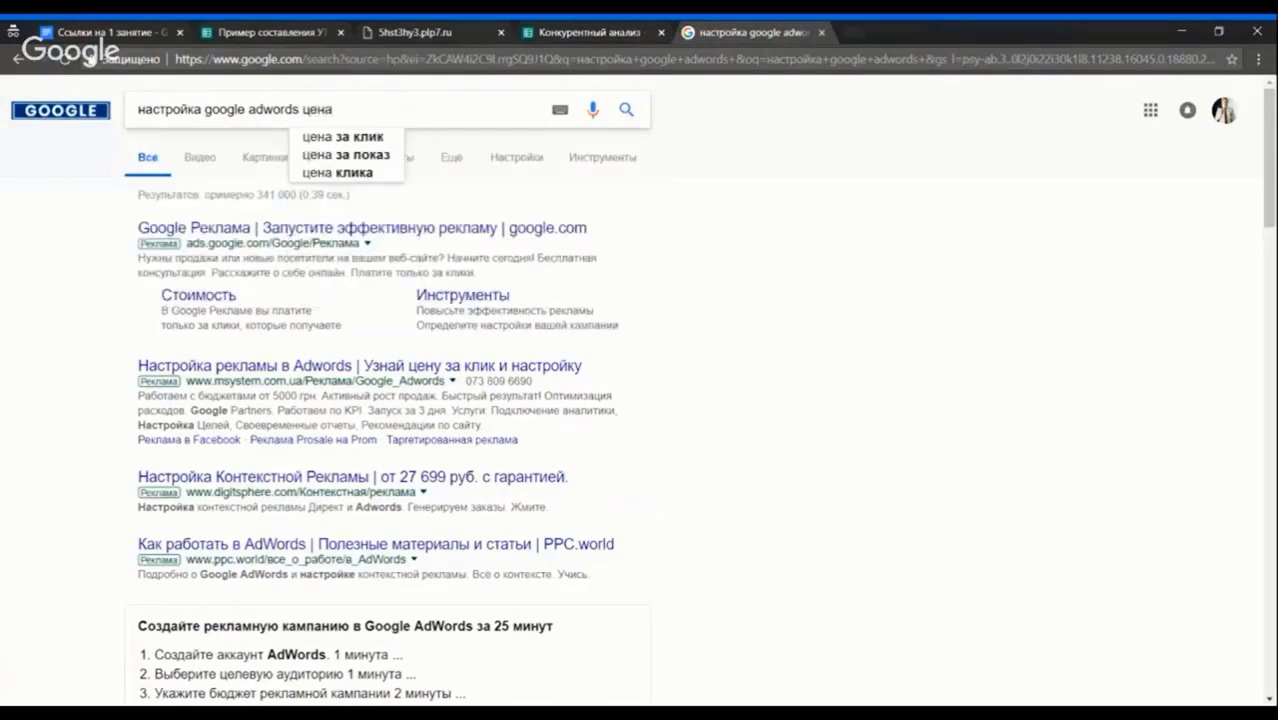
key(Return)
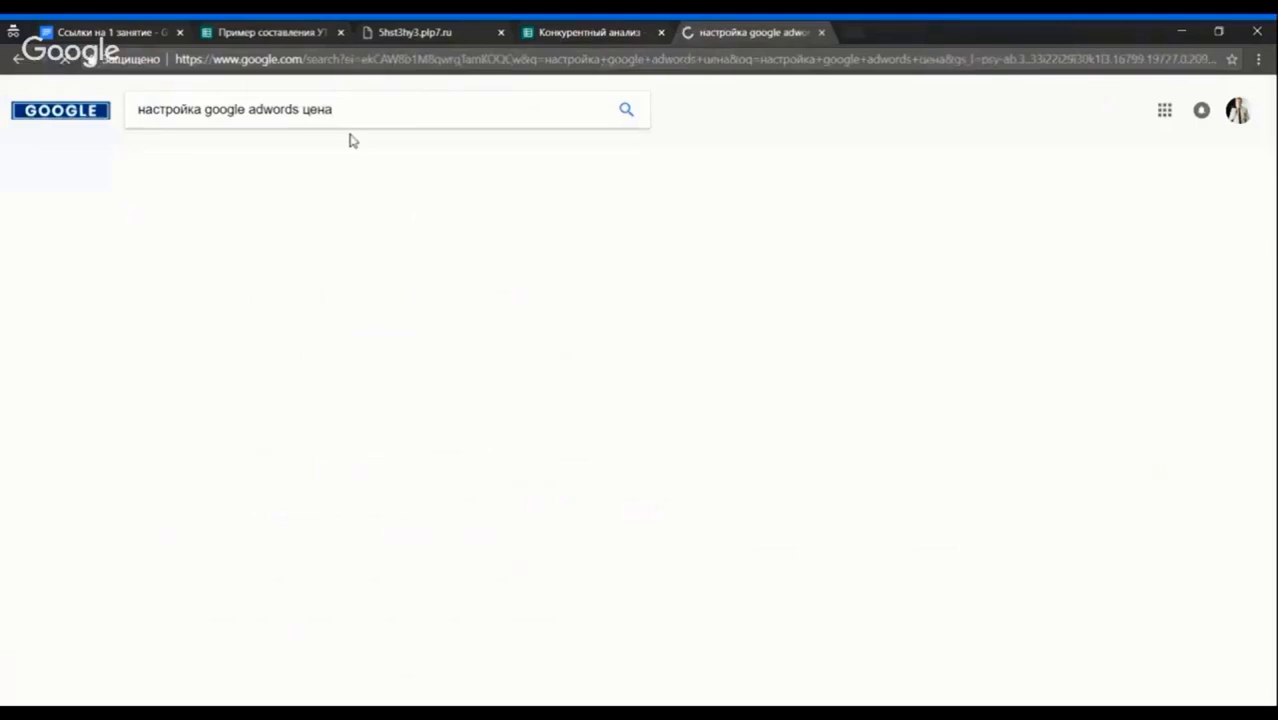
scroll(287, 212, down, 3)
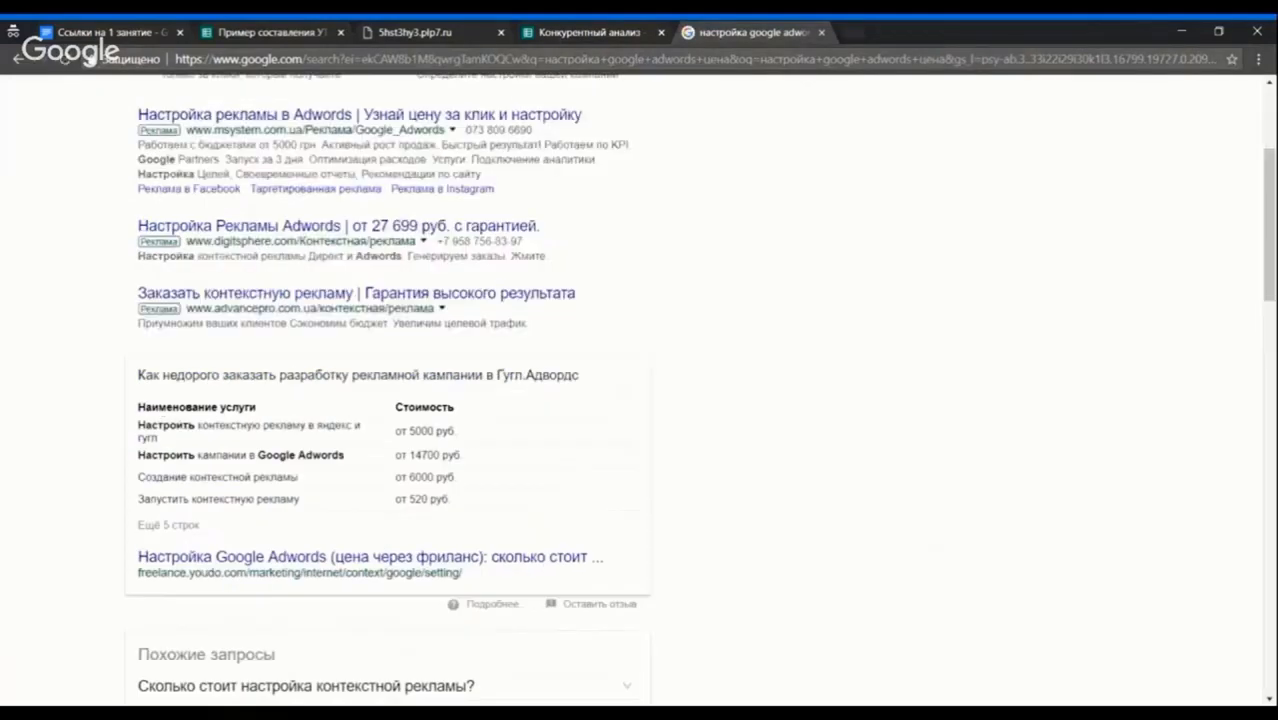
scroll(108, 217, down, 3)
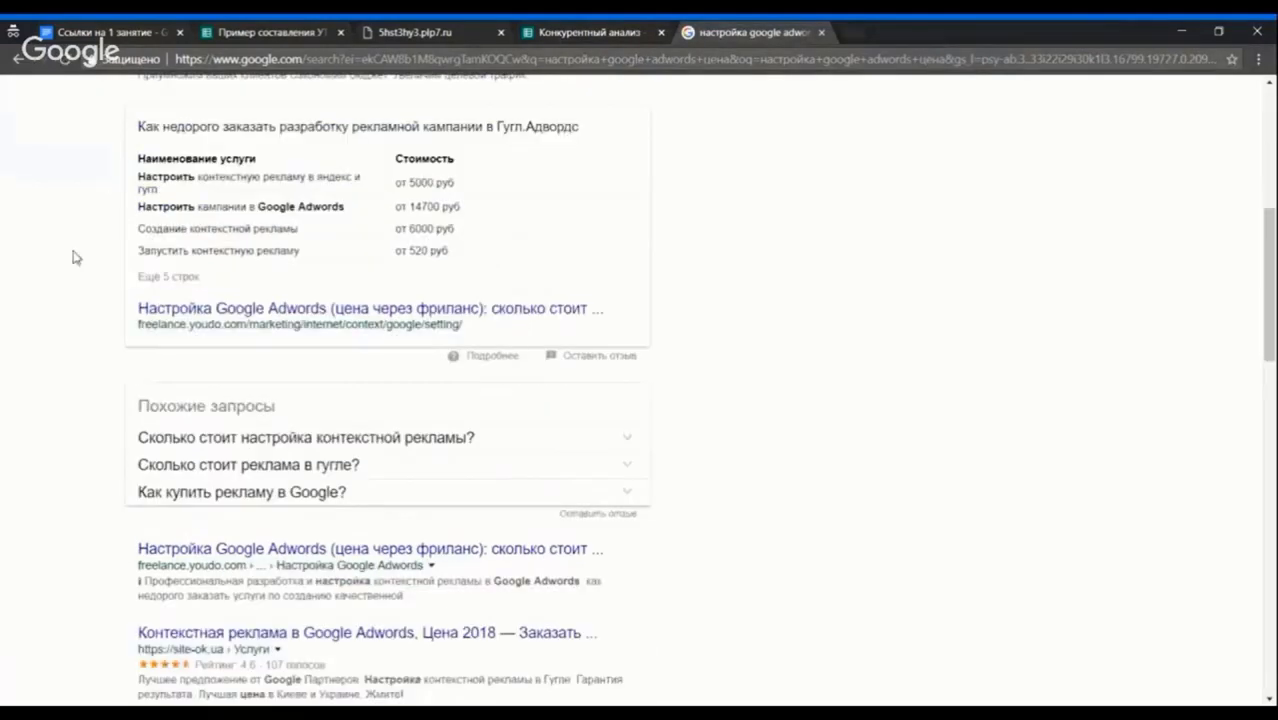
scroll(60, 200, down, 1)
scroll(94, 217, up, 4)
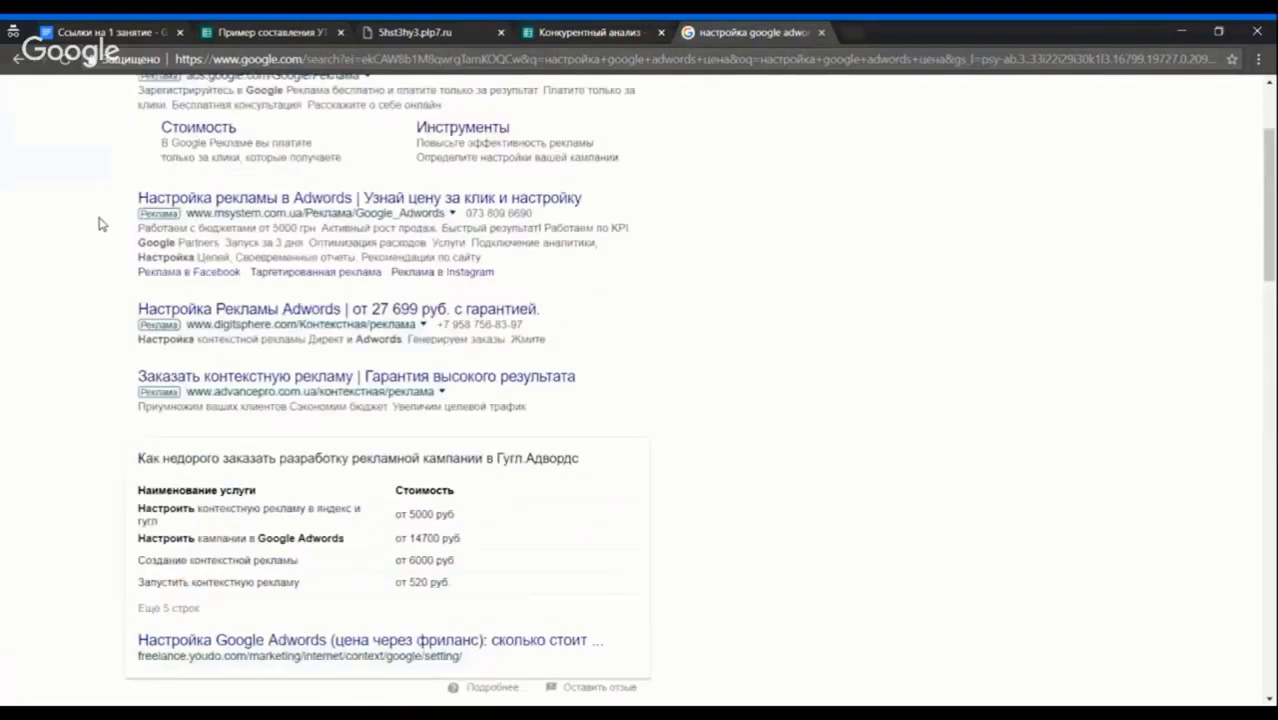
scroll(98, 224, up, 2)
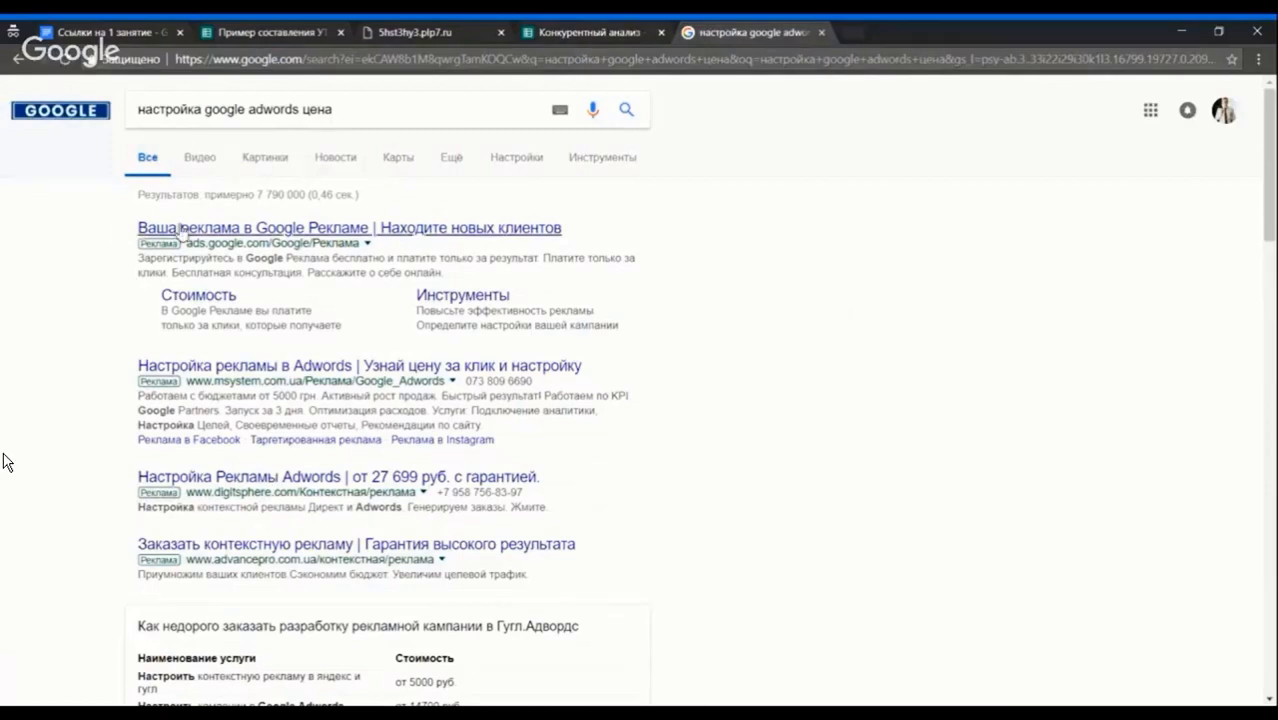
middle_click(230, 364)
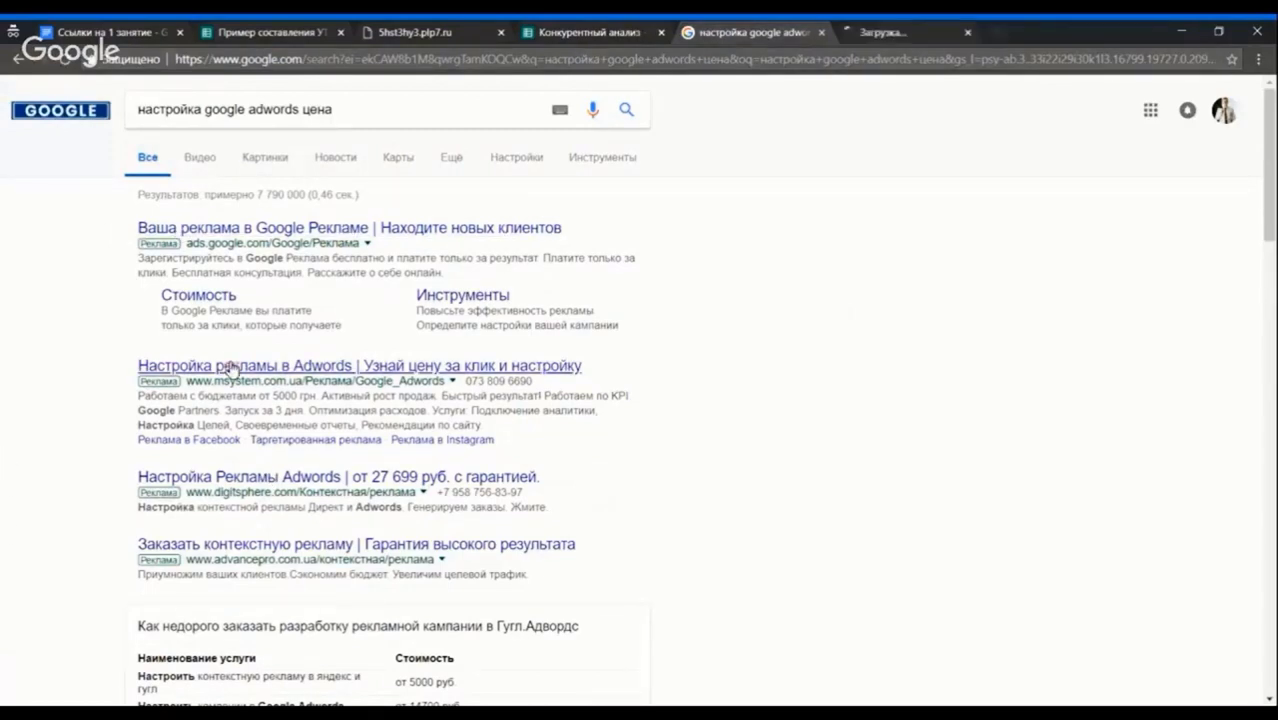
click(913, 30)
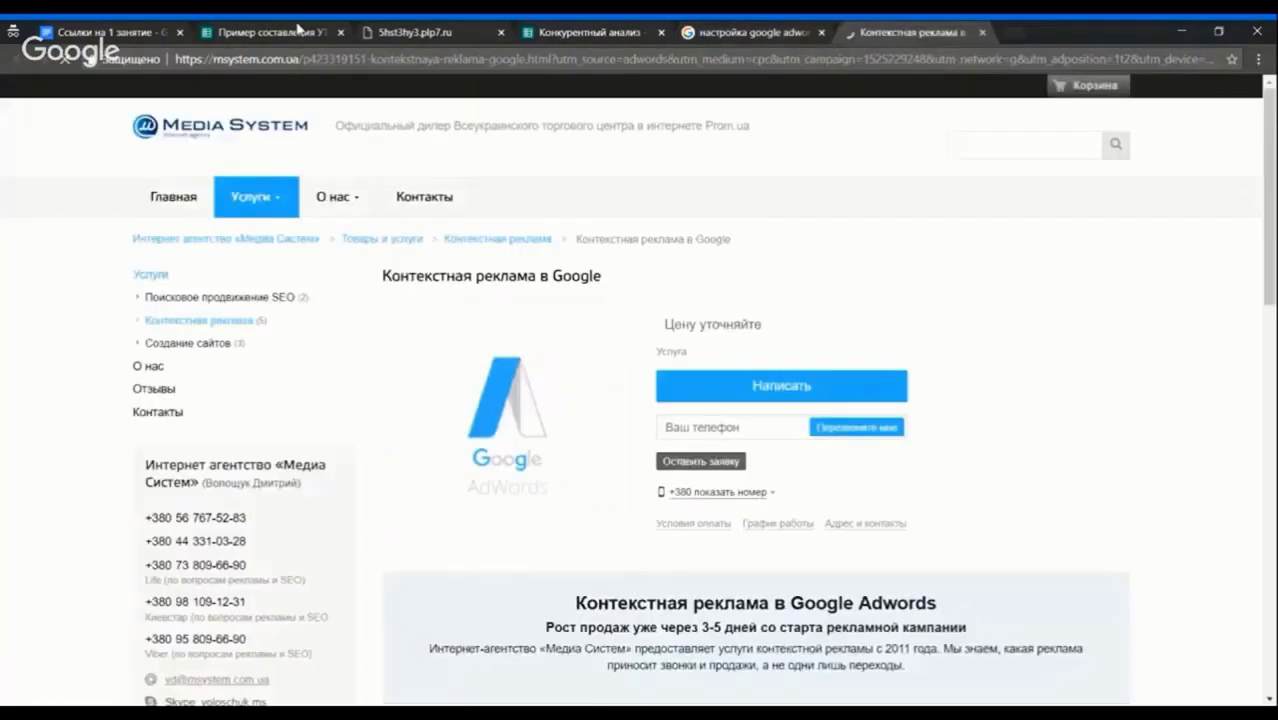
drag(303, 55, 126, 50)
key(ctrl+c)
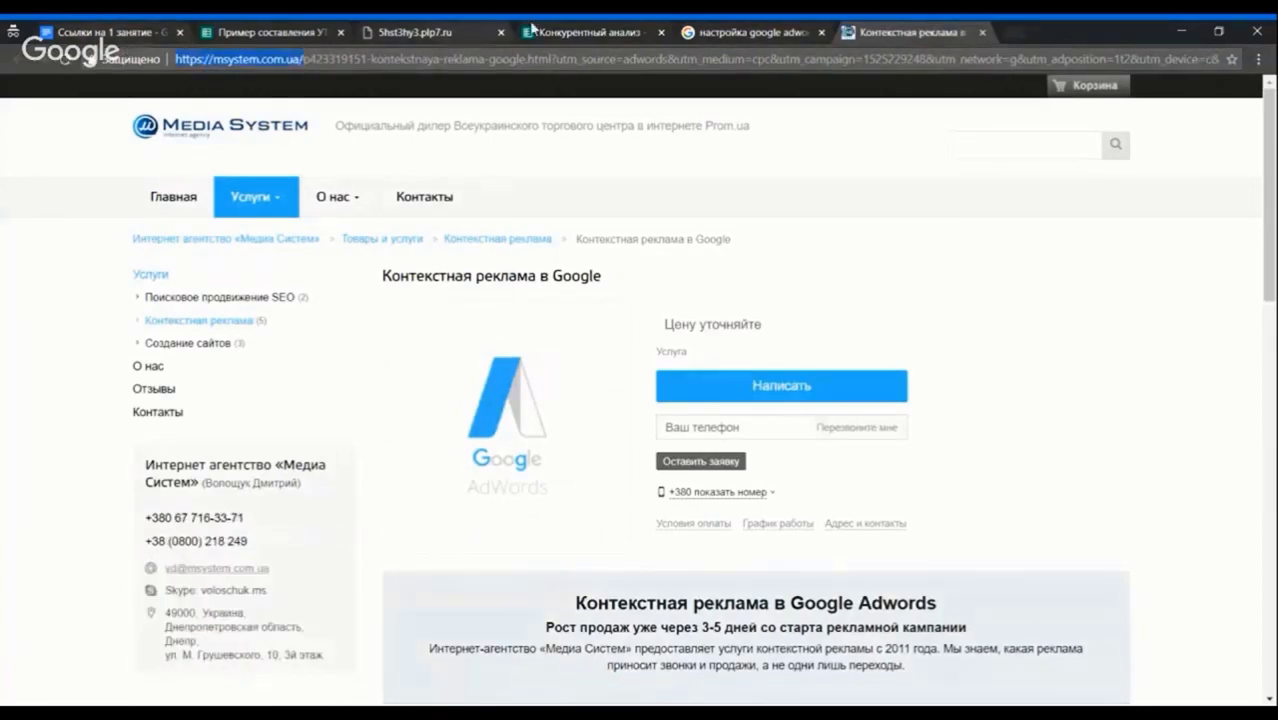
click(303, 57)
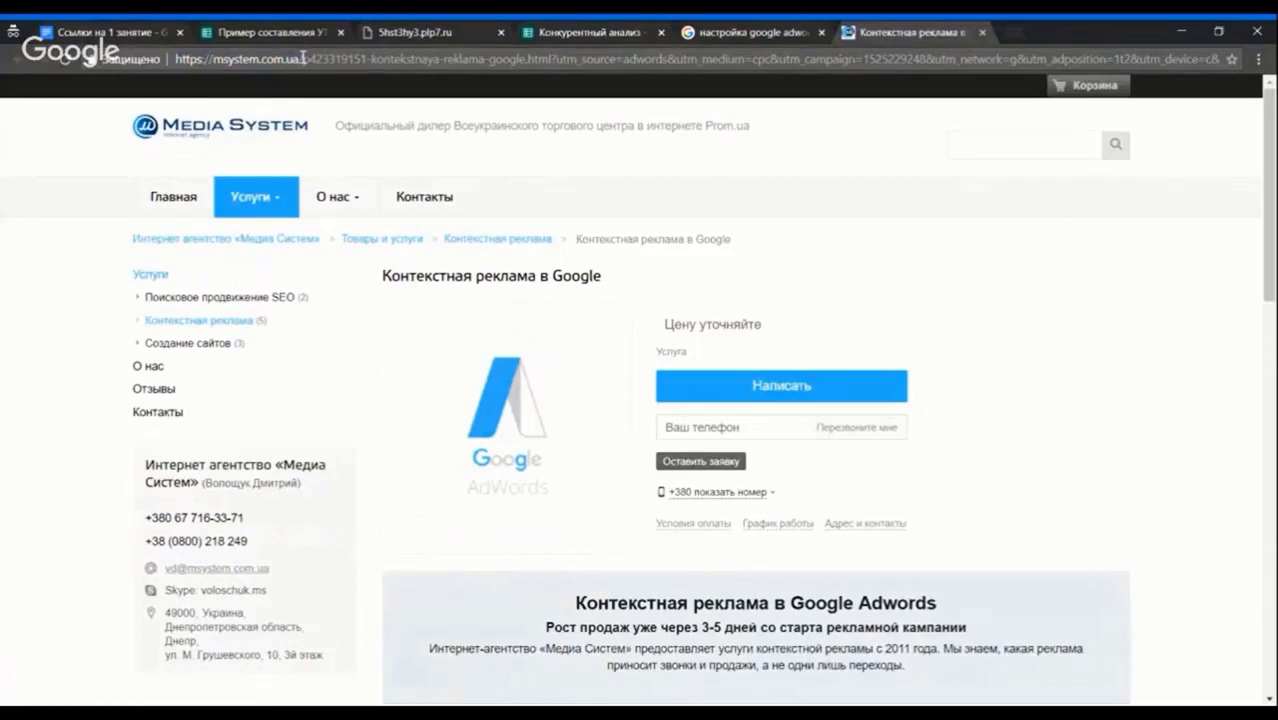
click(592, 28)
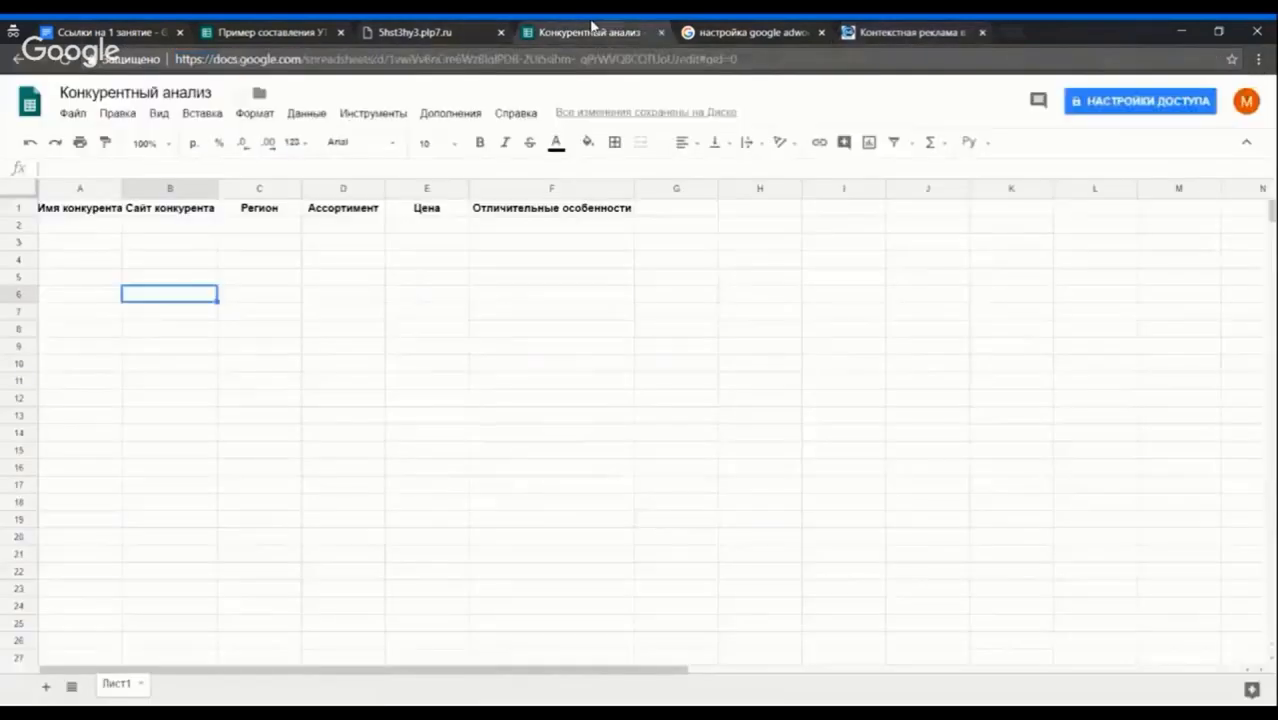
click(160, 228)
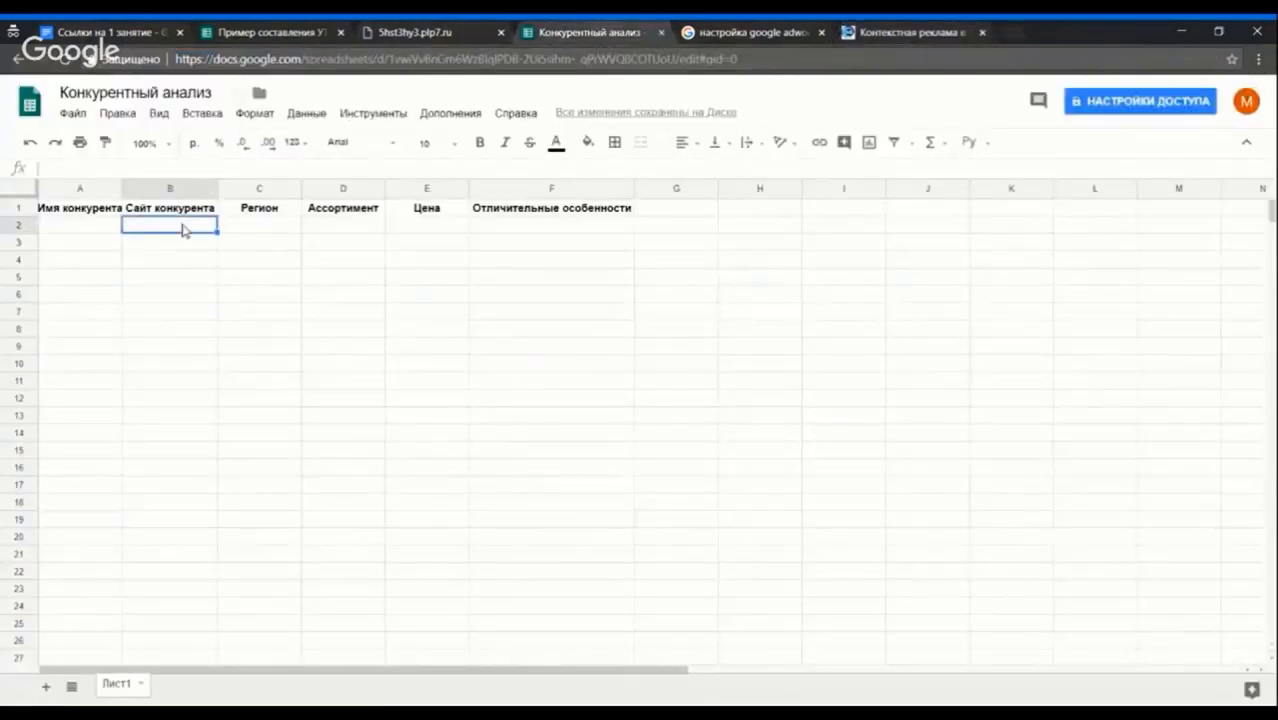
key(ctrl+v)
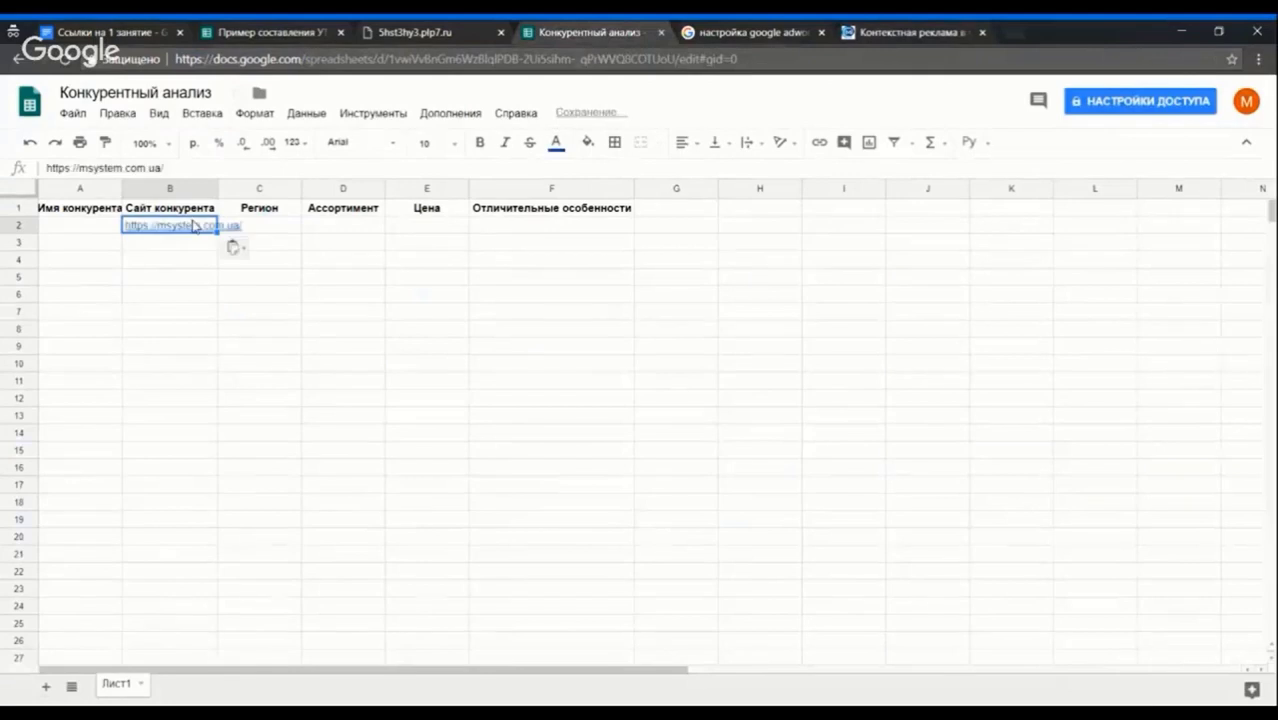
Check the competitor's name on its site, enter Media System in cell A2 and widen column B to fit the site address
click(915, 28)
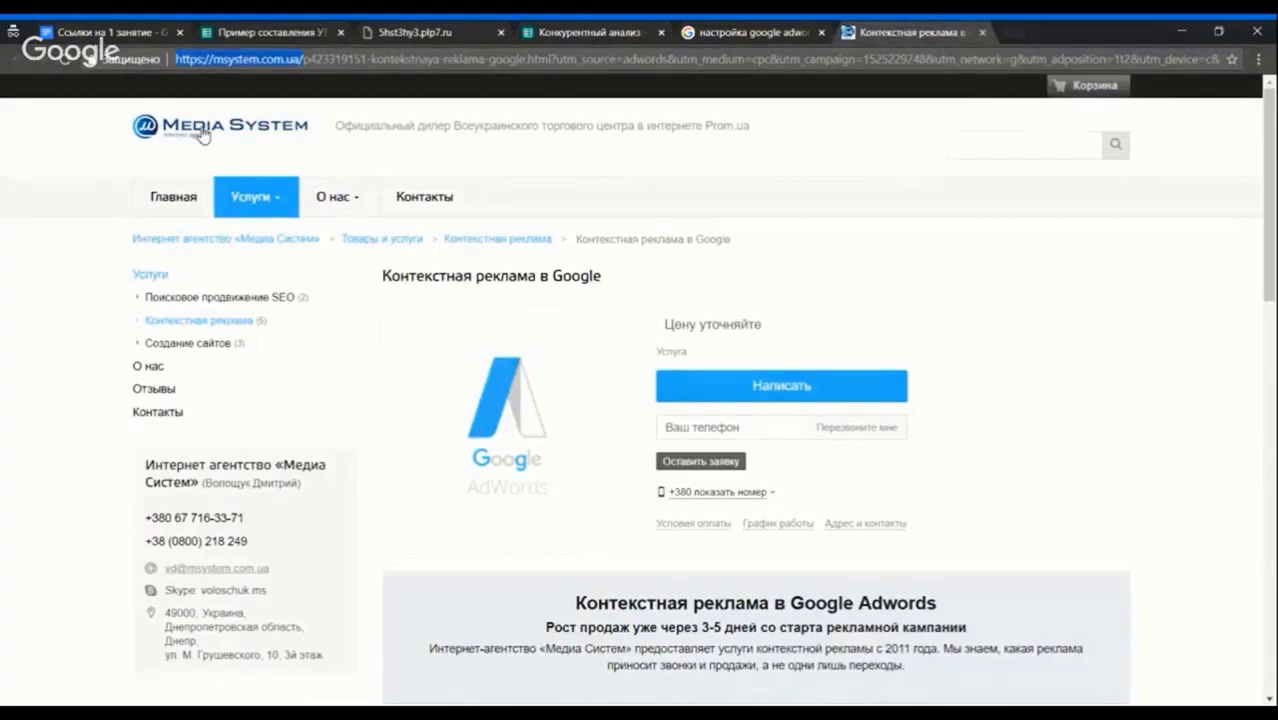
click(580, 30)
click(63, 226)
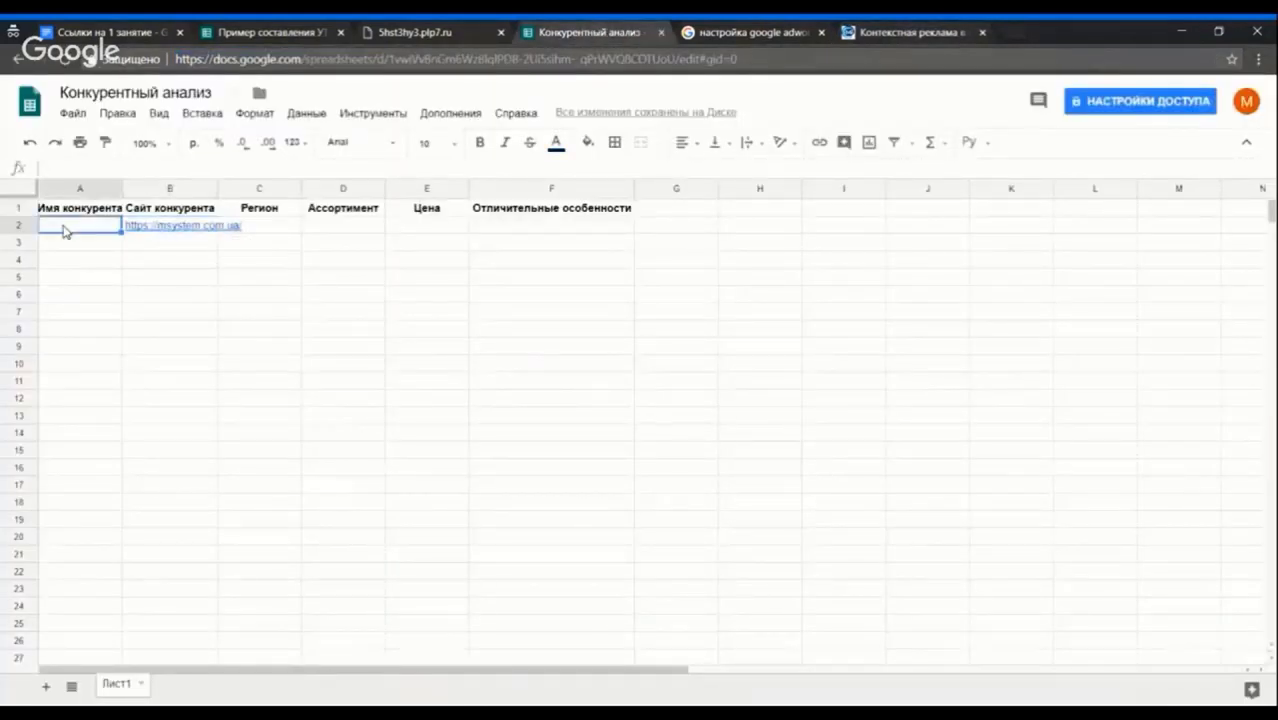
text(Media )
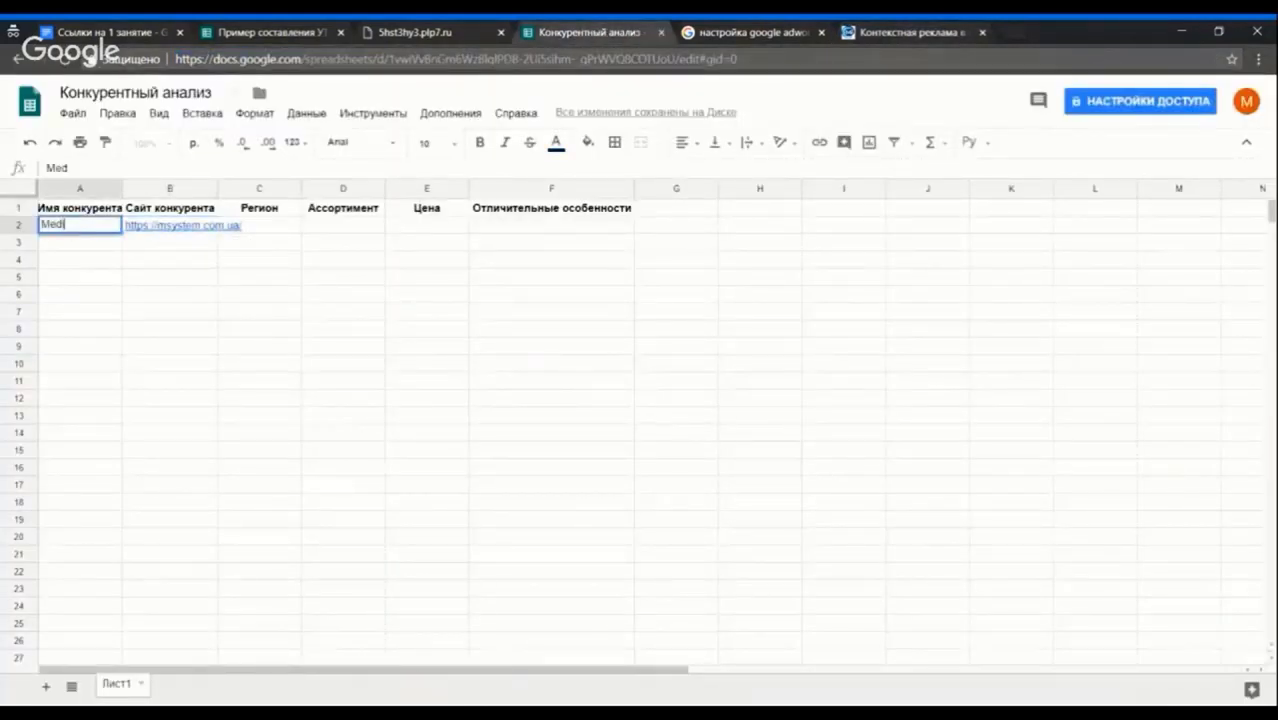
text(System)
key(Return)
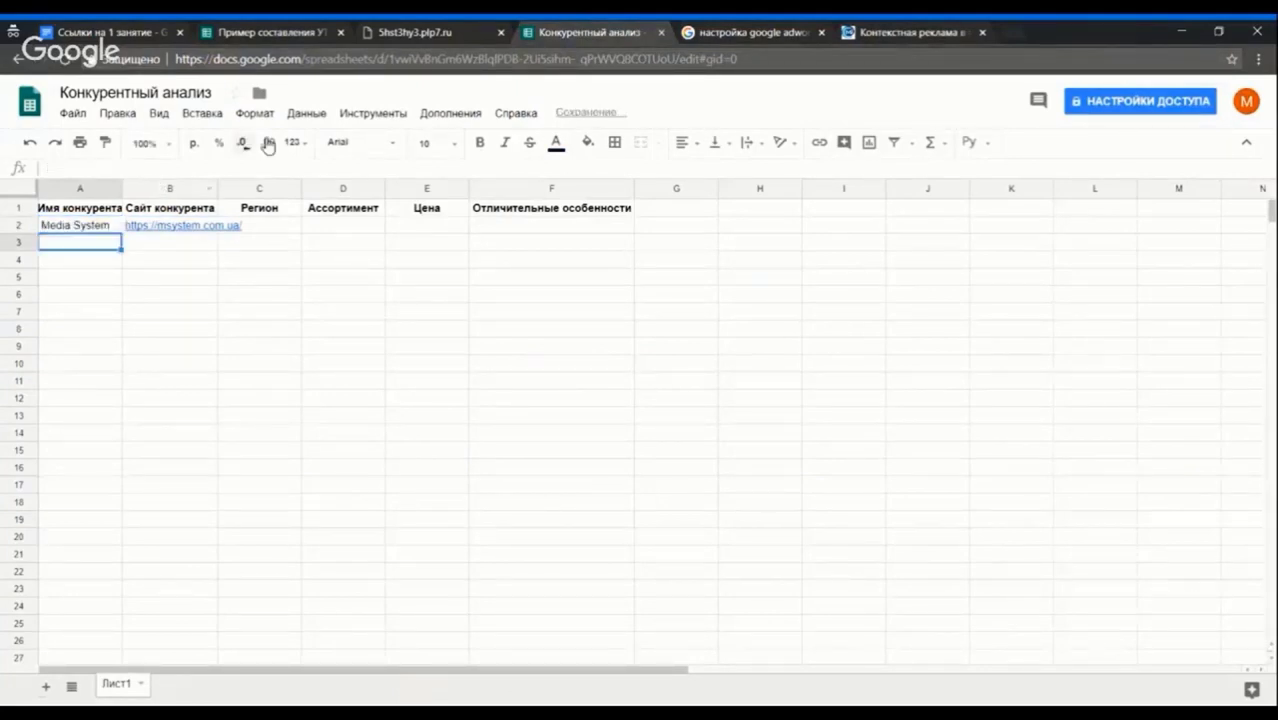
drag(218, 188, 245, 188)
click(449, 298)
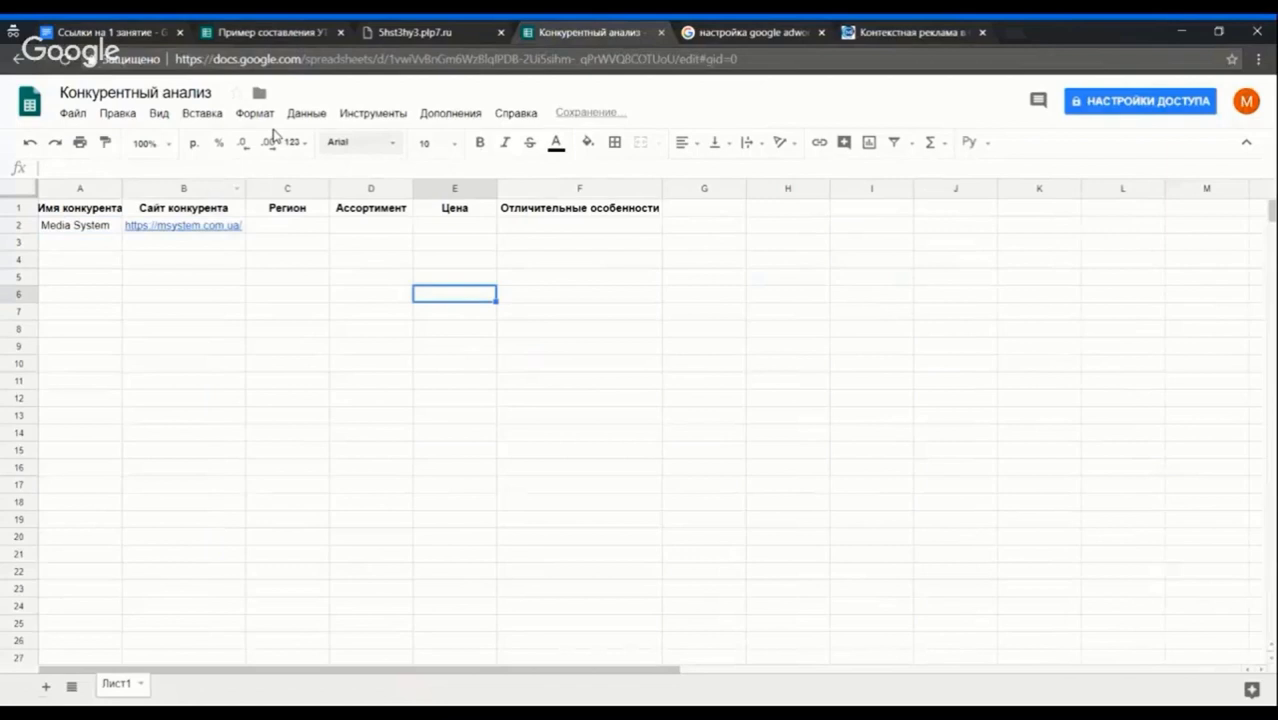
Examine the Media System contextual advertising page and its contact details for the region the agency serves
click(910, 31)
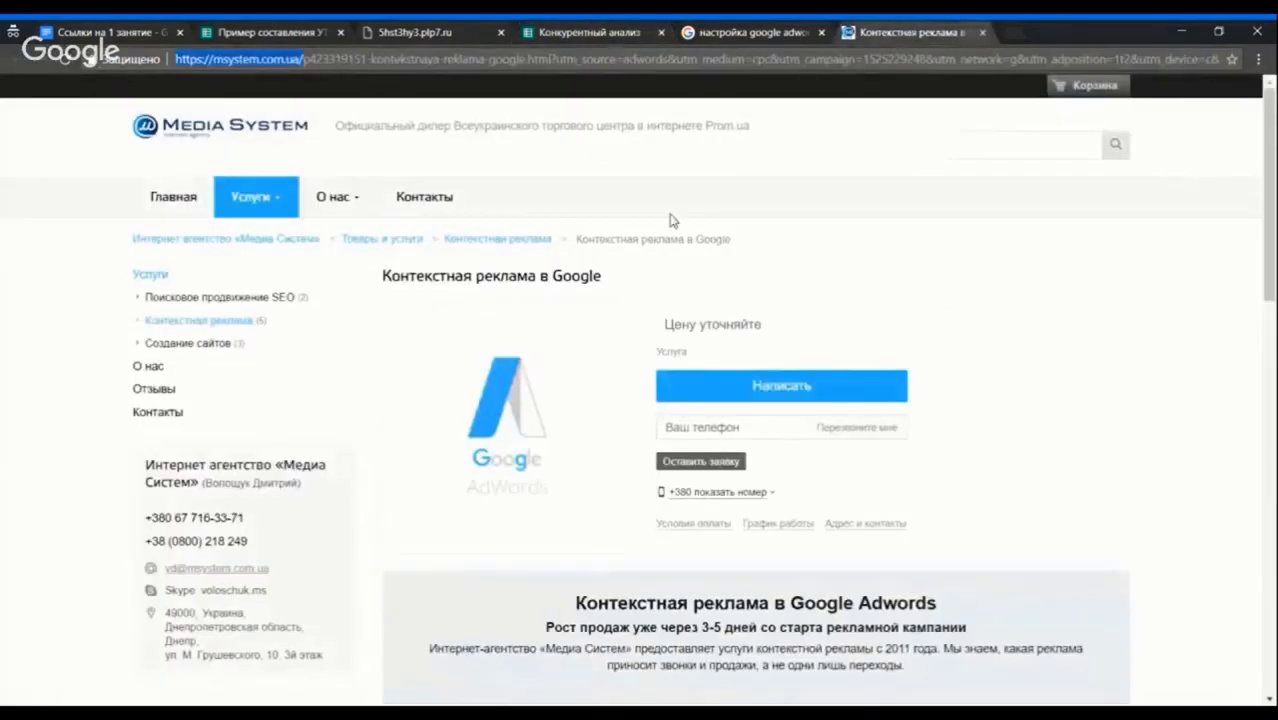
scroll(524, 235, down, 3)
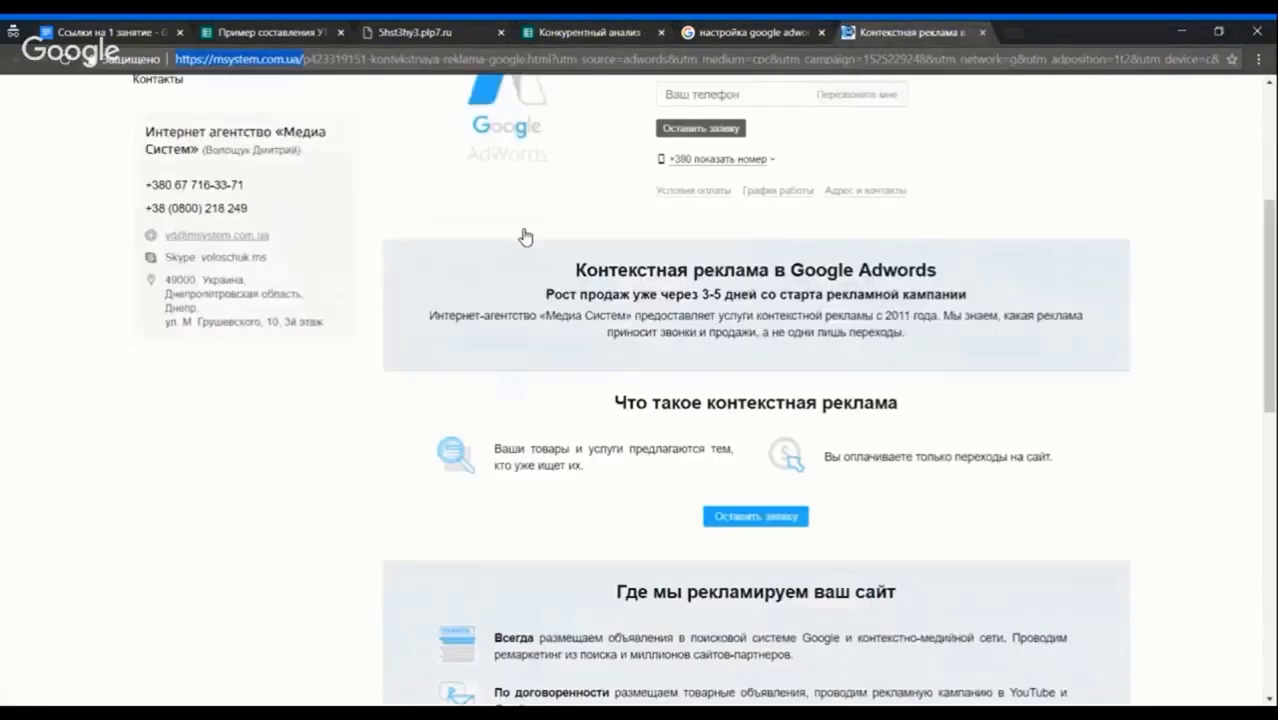
scroll(524, 235, down, 5)
scroll(522, 237, up, 8)
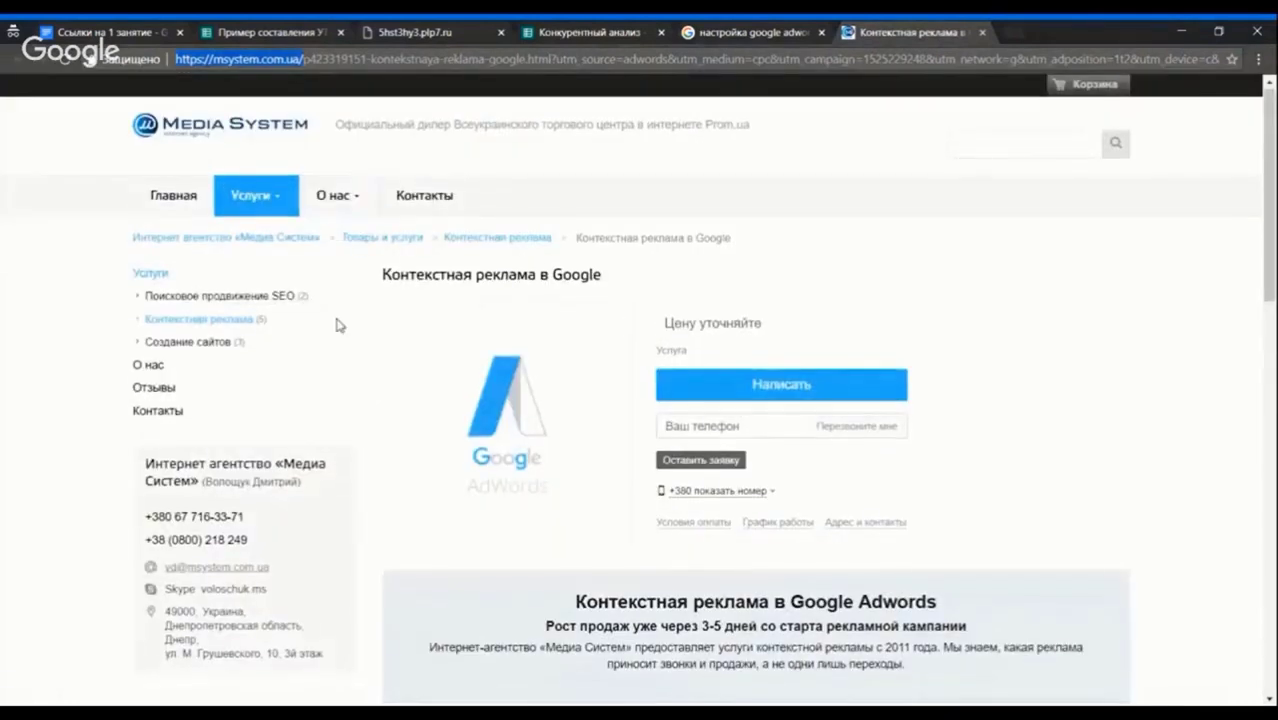
scroll(338, 324, down, 1)
scroll(350, 316, down, 4)
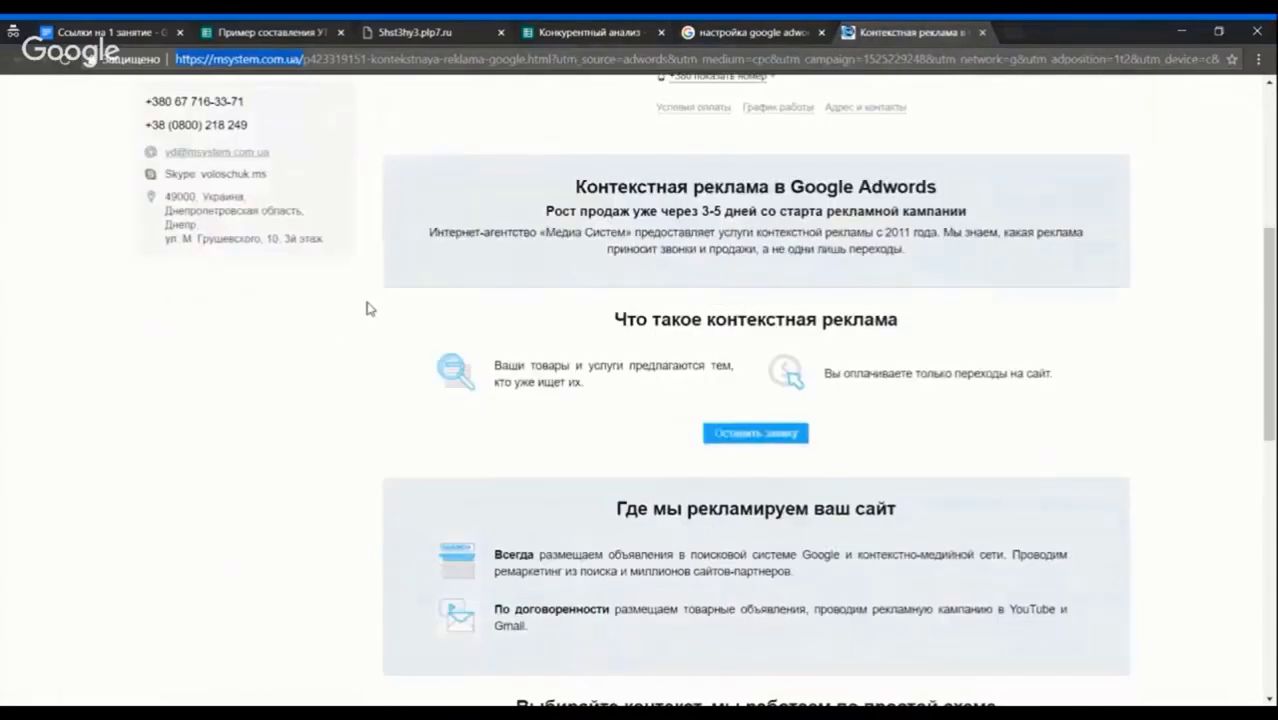
scroll(366, 308, up, 5)
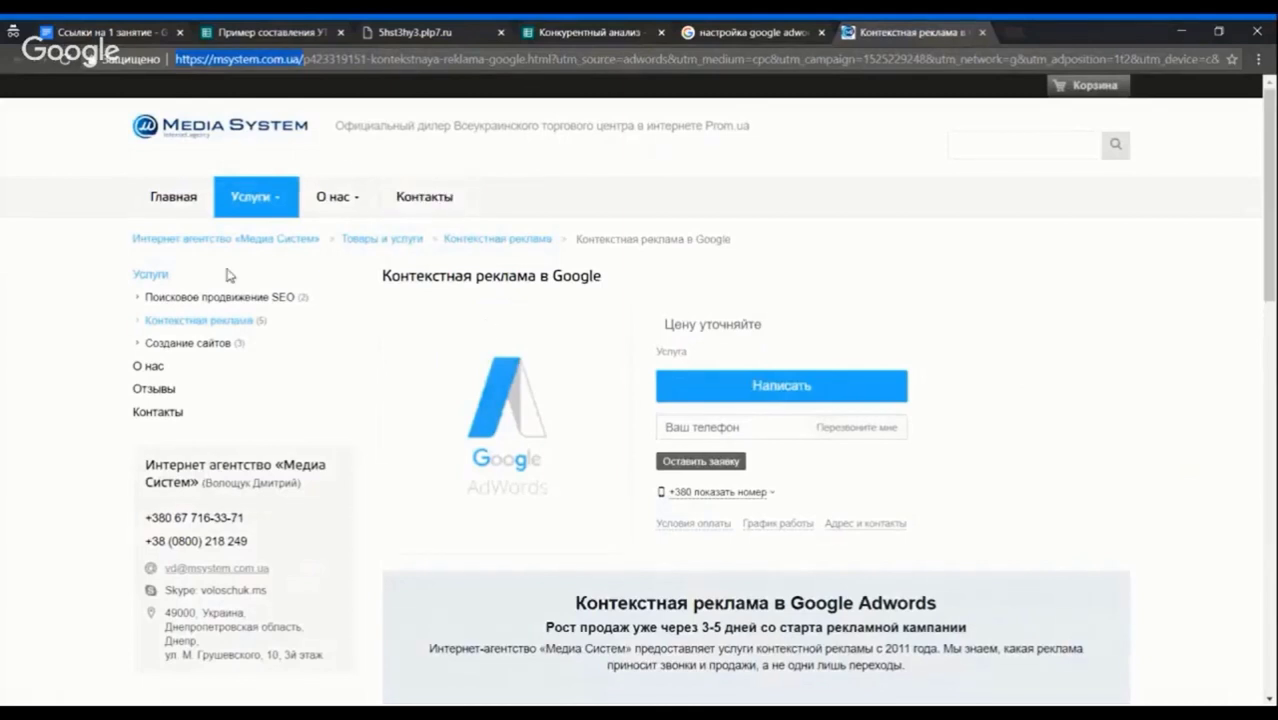
scroll(226, 275, down, 2)
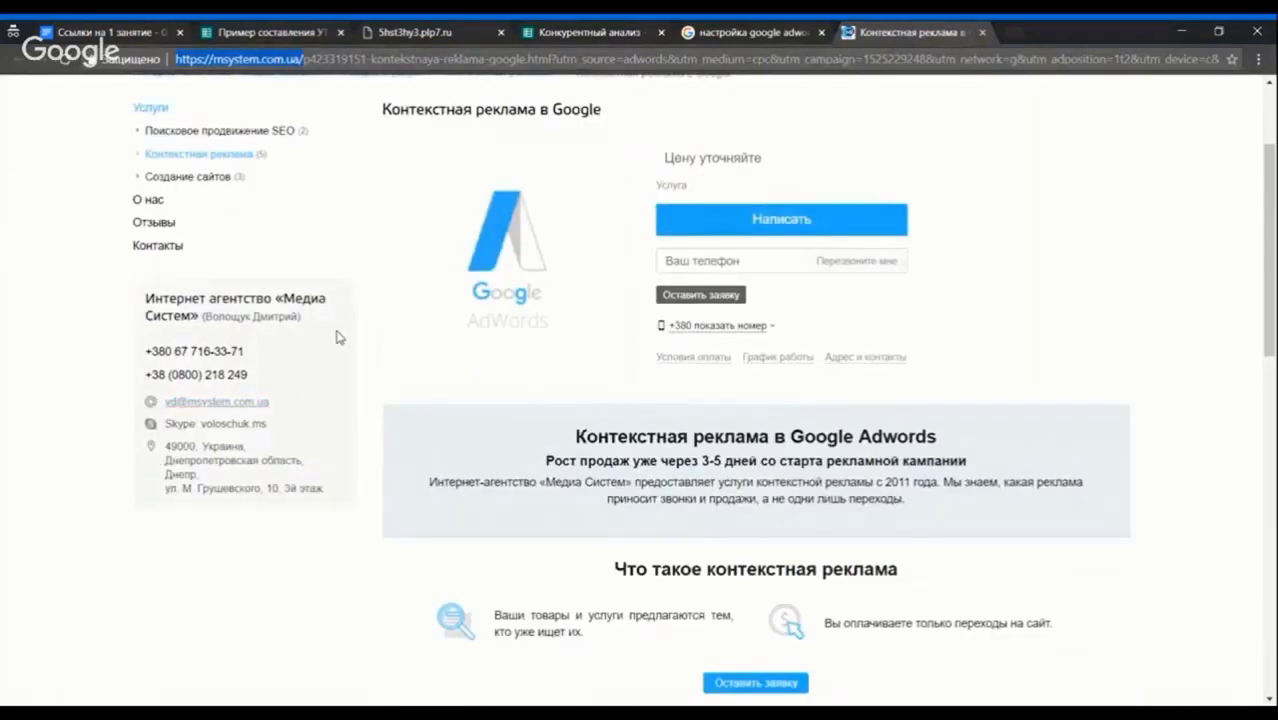
scroll(336, 337, up, 2)
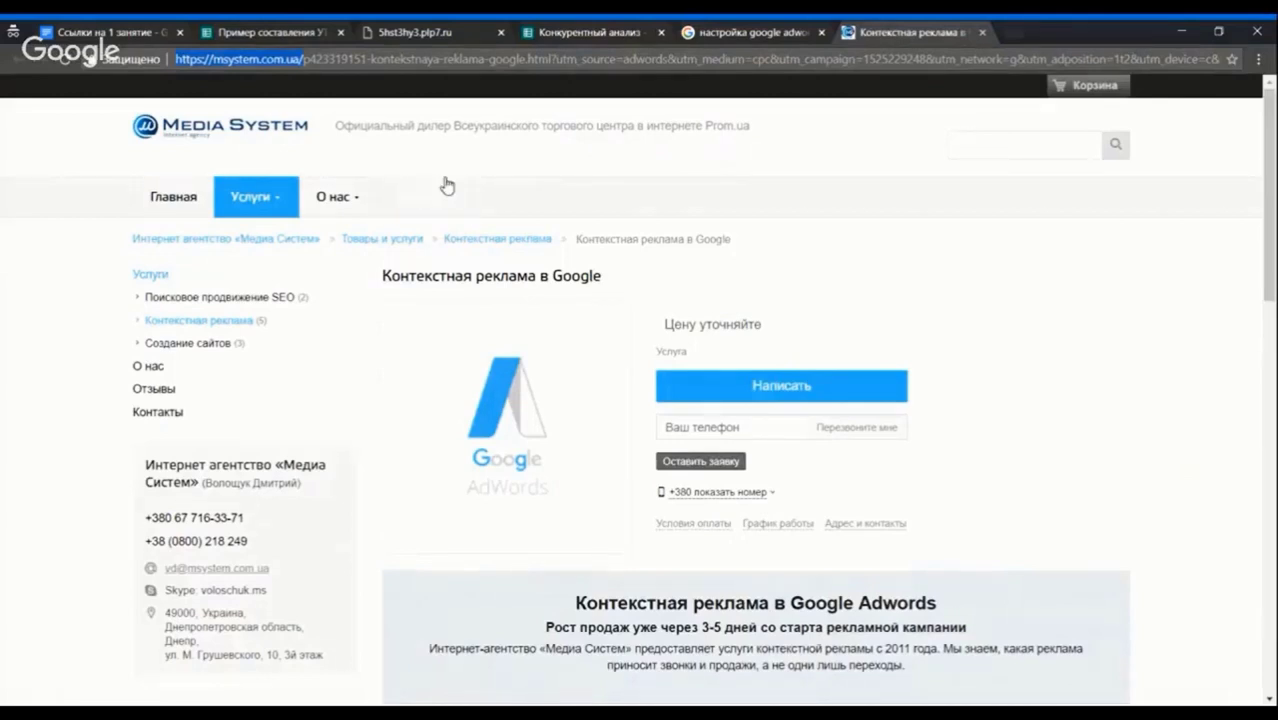
Enter СНГ in cell C2 of the Конкурентный анализ sheet as Media System's region
click(574, 26)
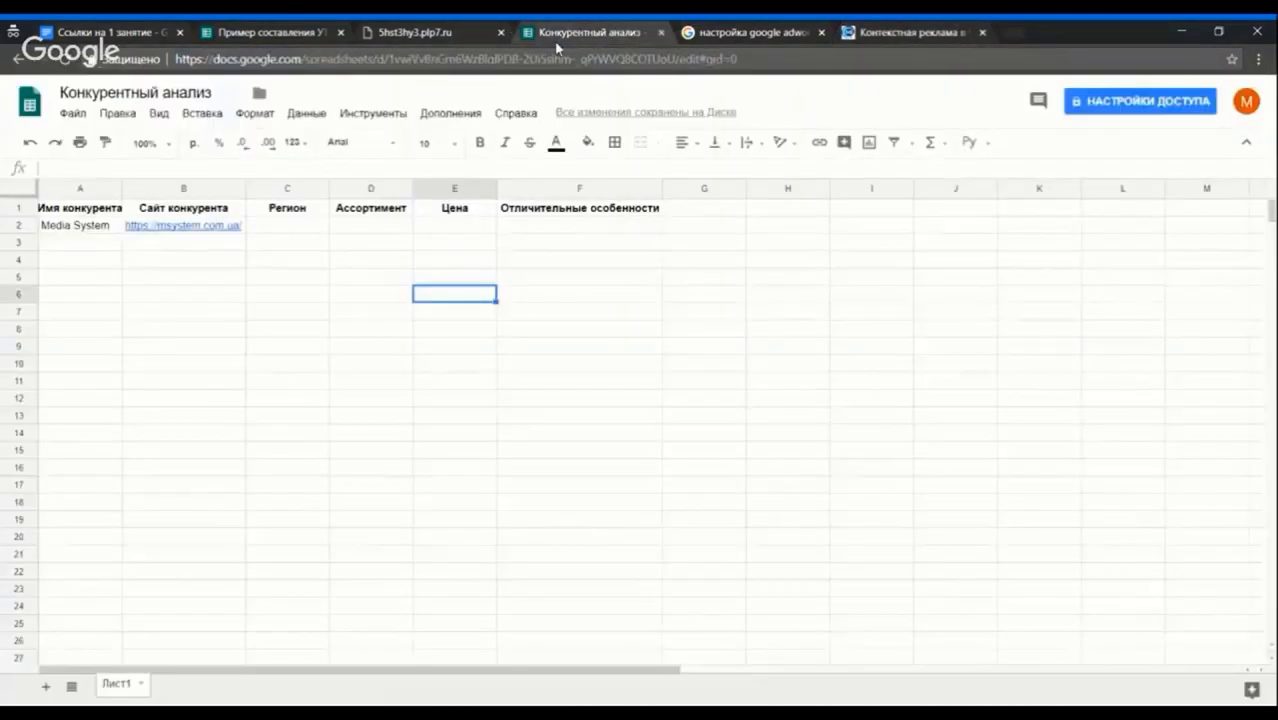
click(304, 229)
text(CYU)
key(ctrl+a)
text(СНГэ)
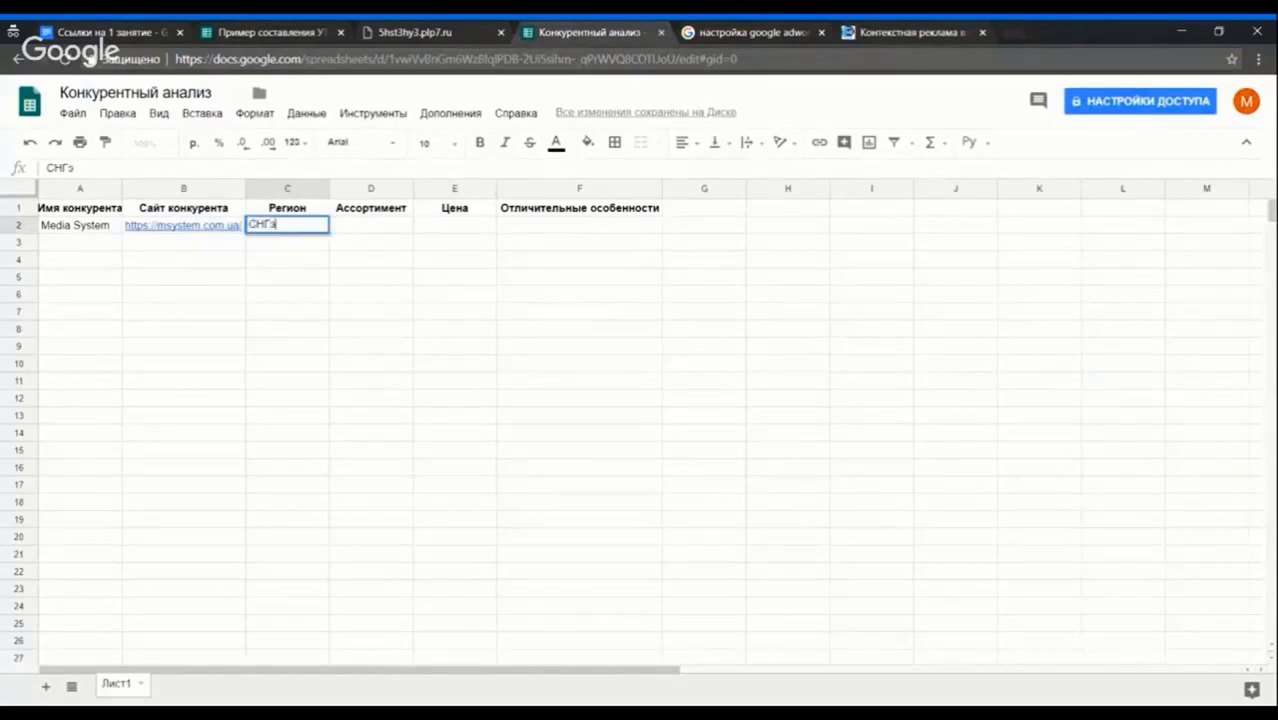
key(BackSpace)
key(Return)
Open the О нас page of the Media System site and compare it with the region entered in the sheet
click(912, 32)
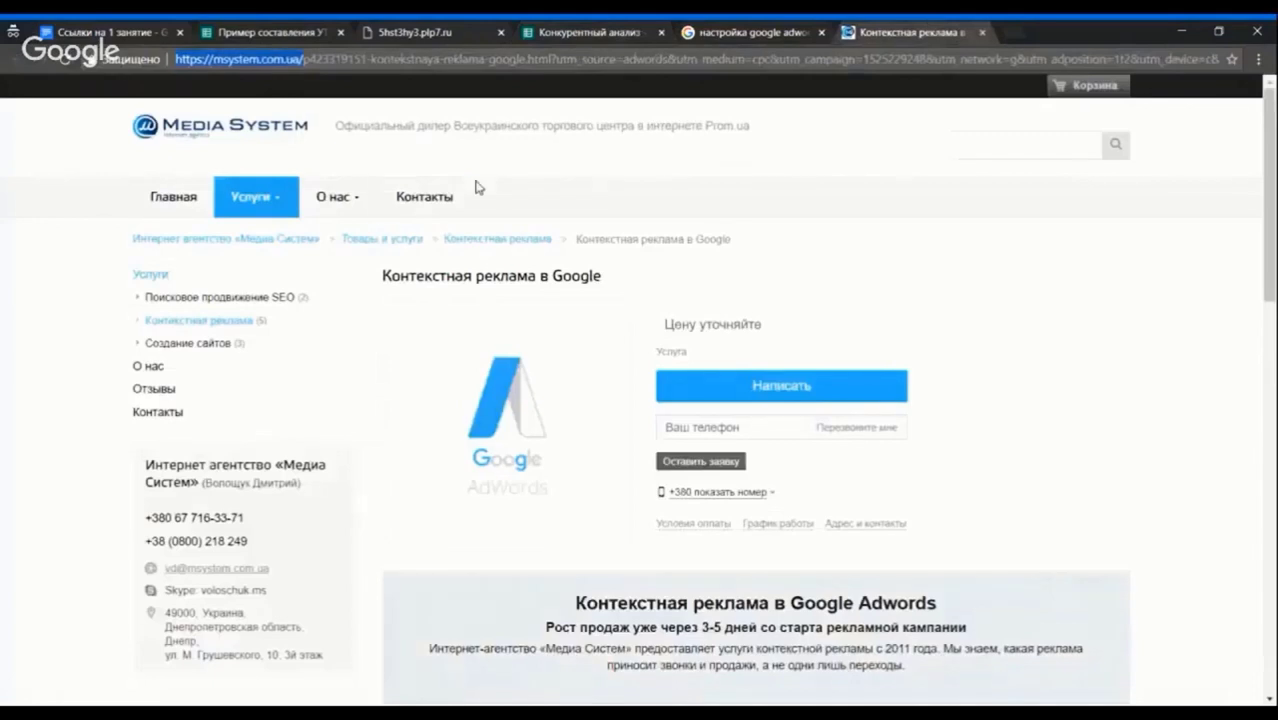
click(338, 197)
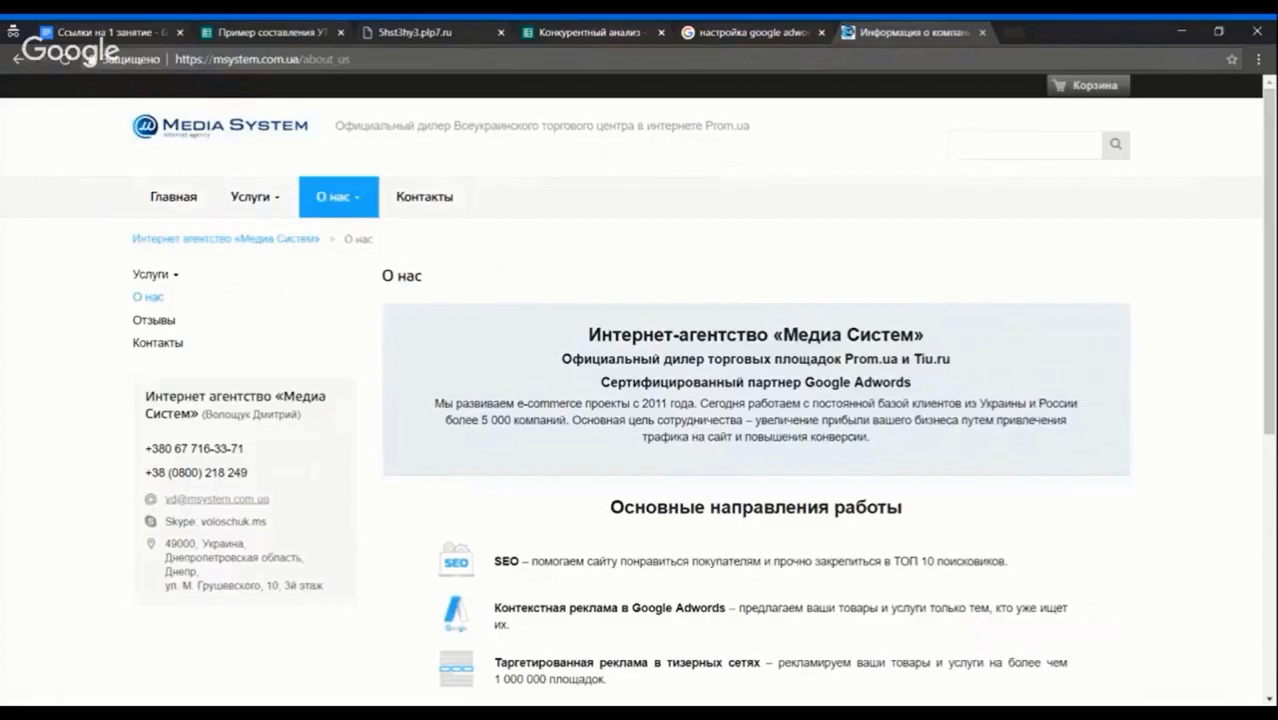
click(592, 32)
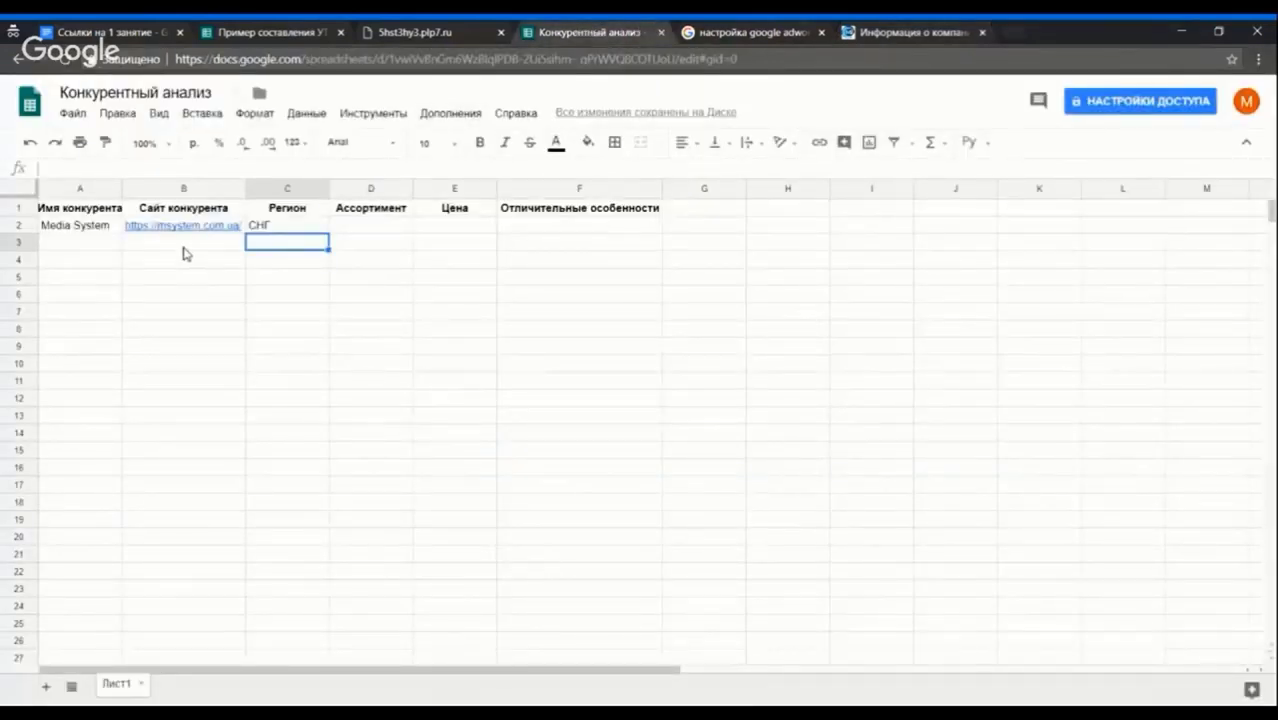
click(278, 230)
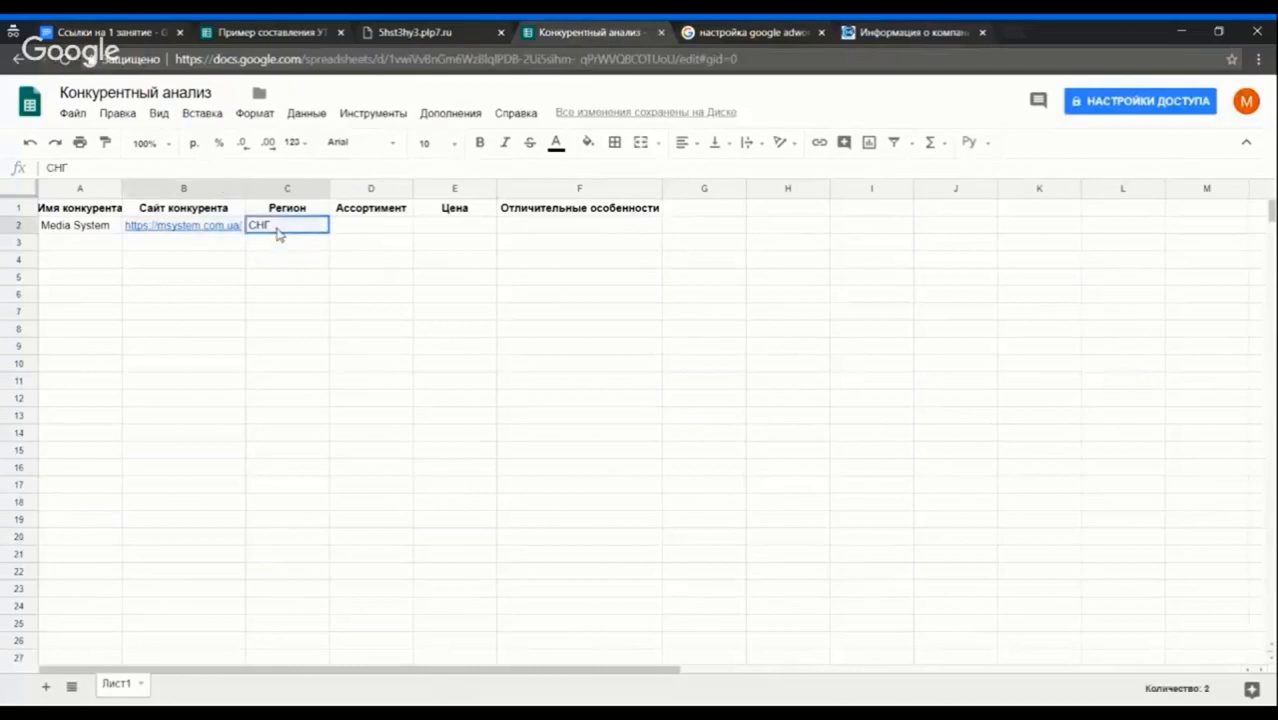
click(340, 295)
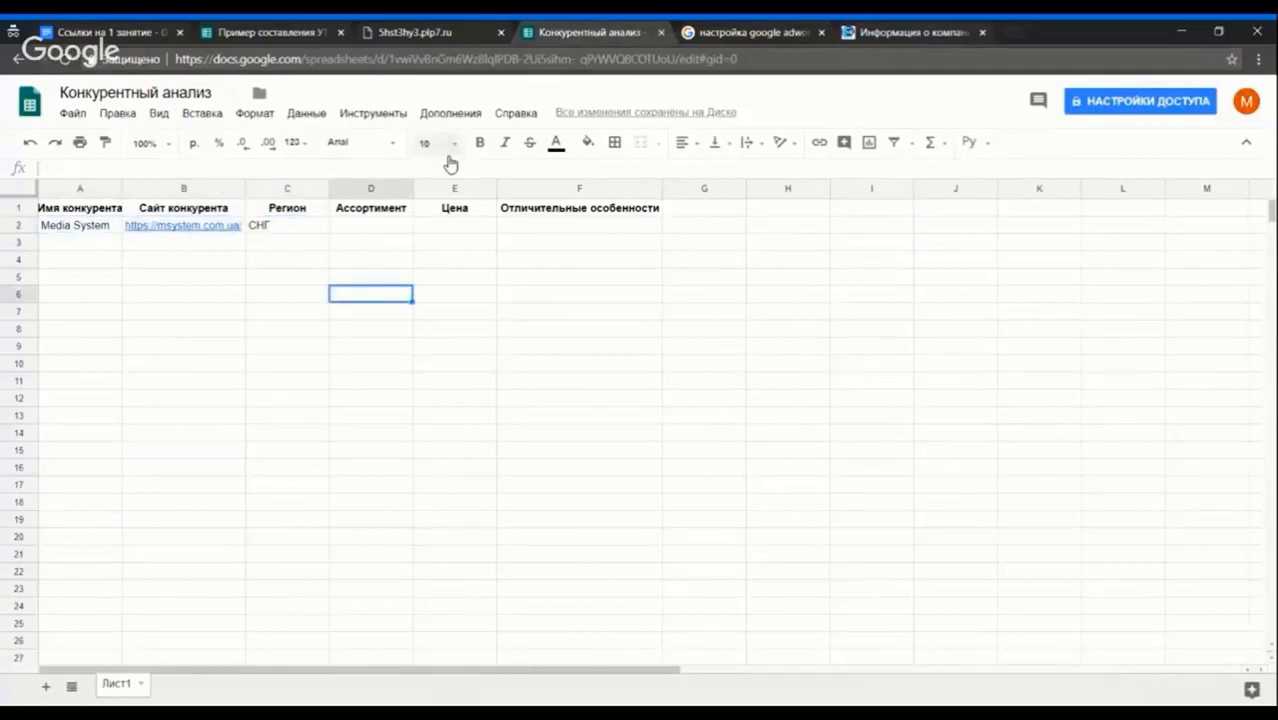
Place the Media System tab beside the sheet's tab and copy SEO from its main services into cell D2 under Ассортимент
click(360, 229)
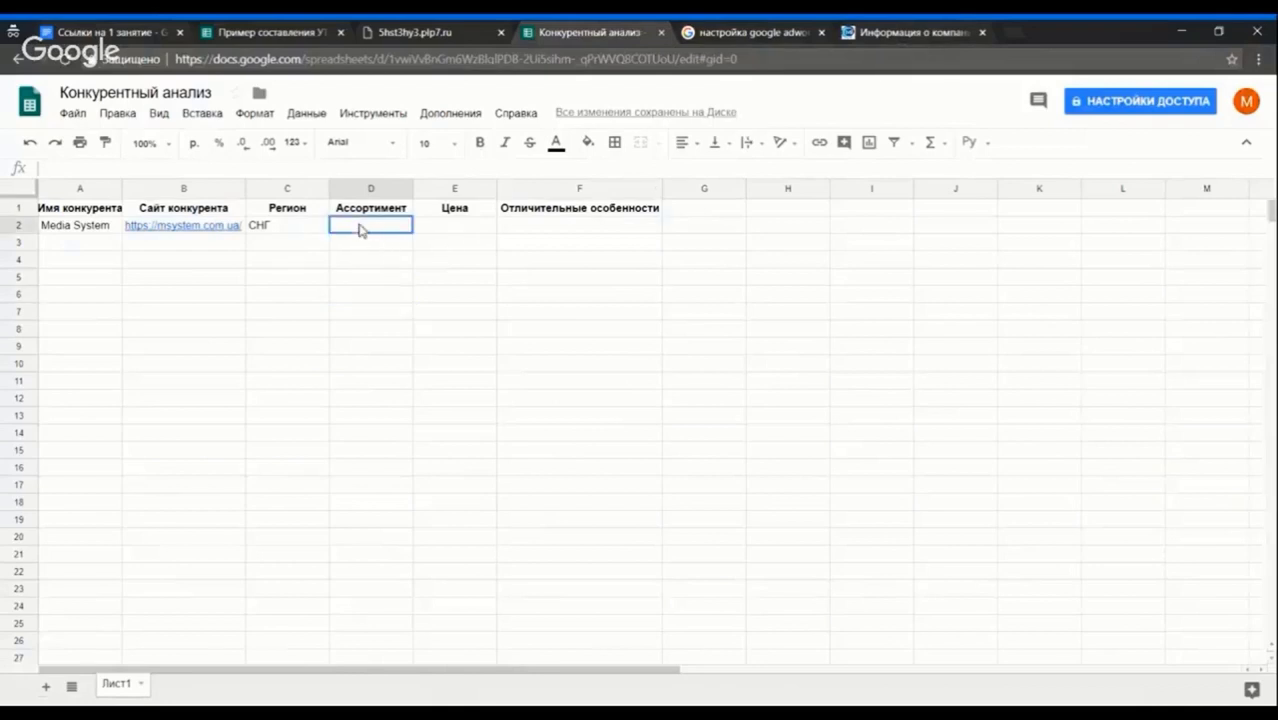
click(897, 30)
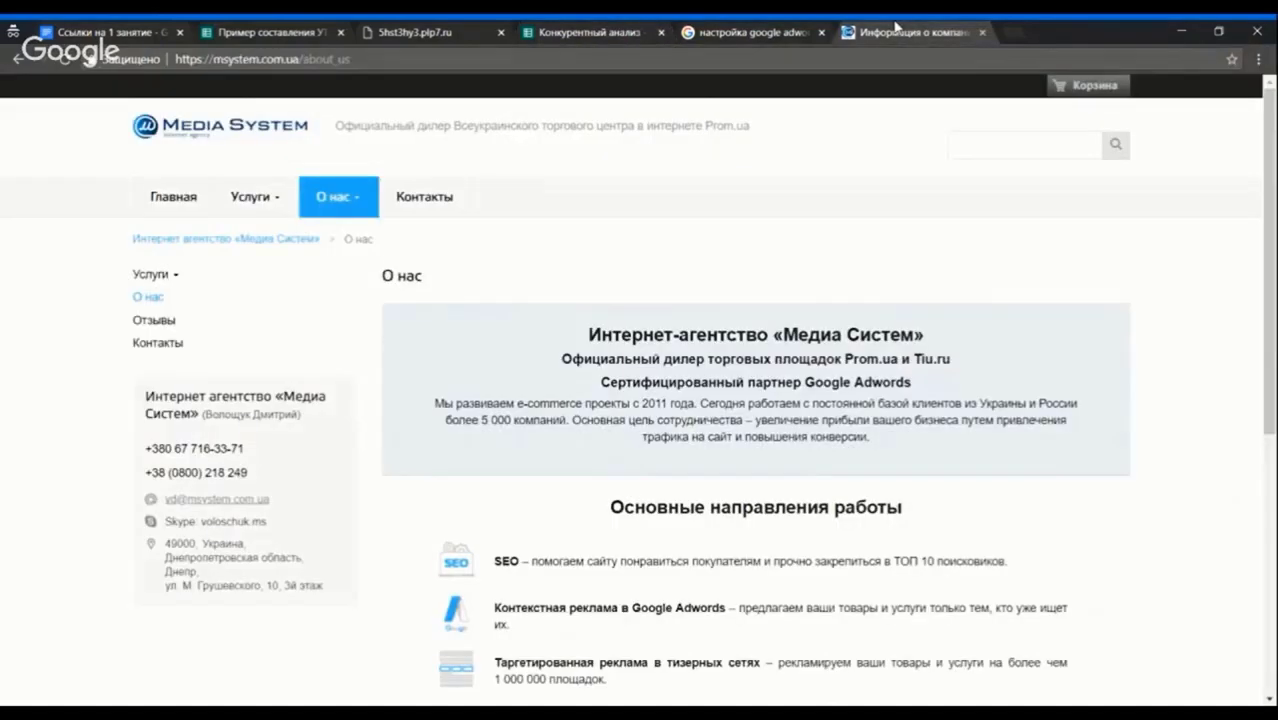
drag(897, 28, 737, 30)
scroll(640, 400, down, 2)
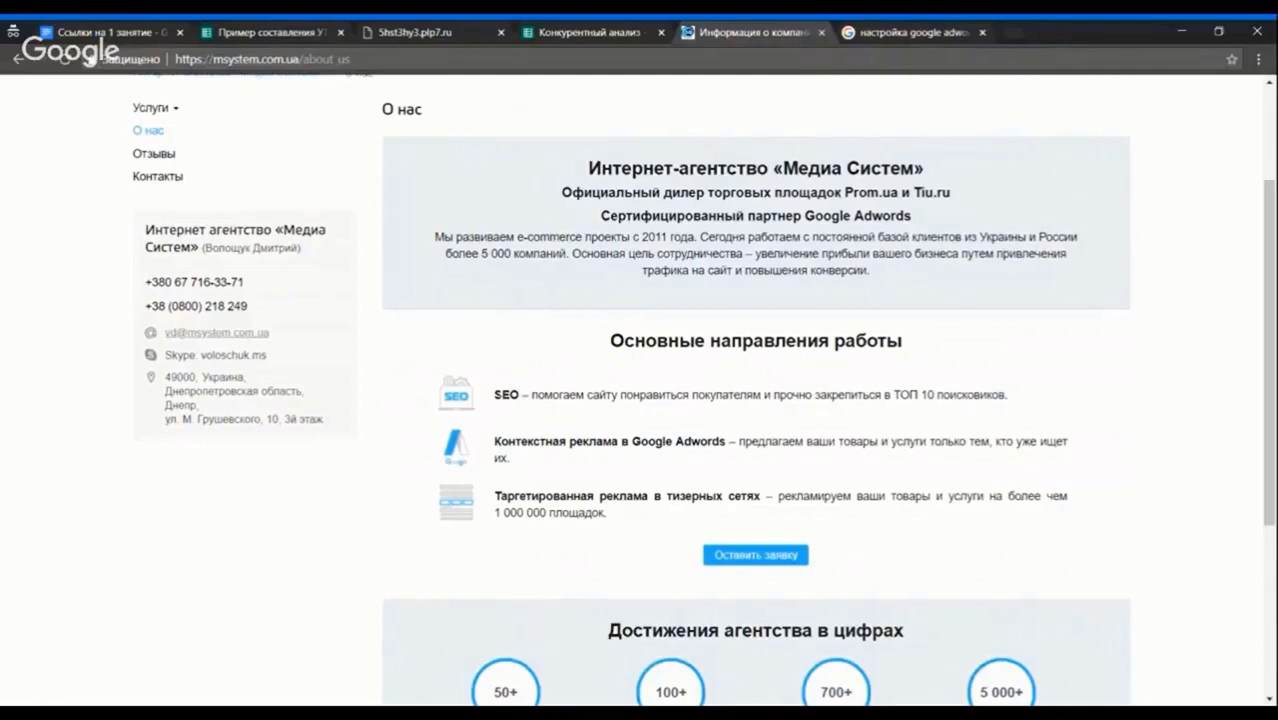
double_click(506, 394)
key(ctrl+c)
click(590, 32)
key(ctrl+v)
key(Return)
Copy Контекстная реклама в Google Adwords from the site into D2 as a second line and fit column D to its contents
click(797, 31)
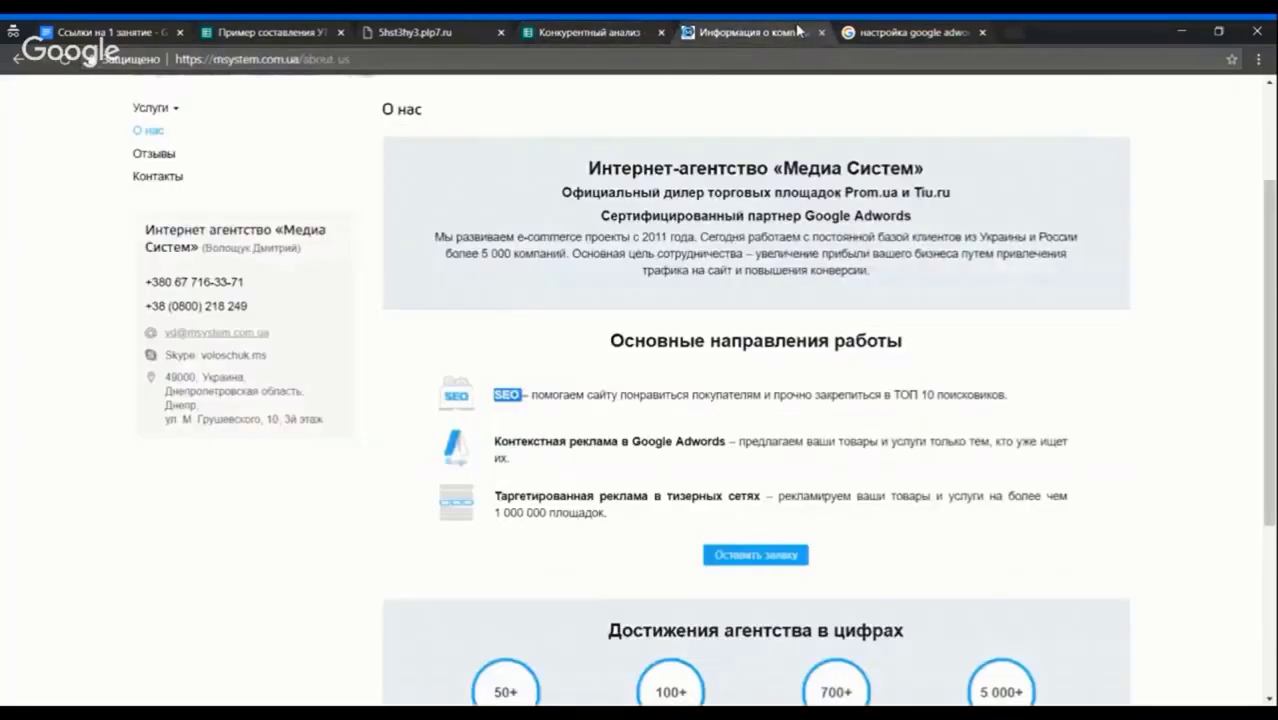
drag(493, 441, 729, 441)
key(ctrl+c)
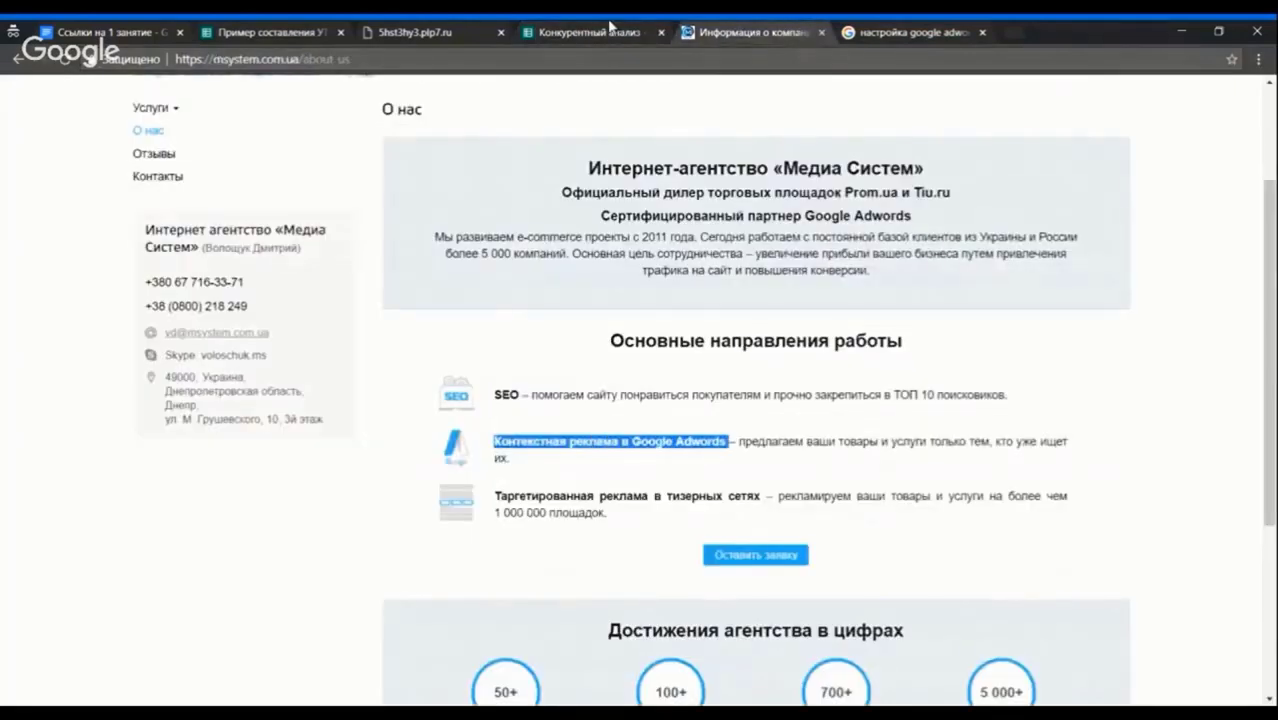
click(595, 32)
click(378, 228)
double_click(380, 234)
key(alt+Return)
key(ctrl+v)
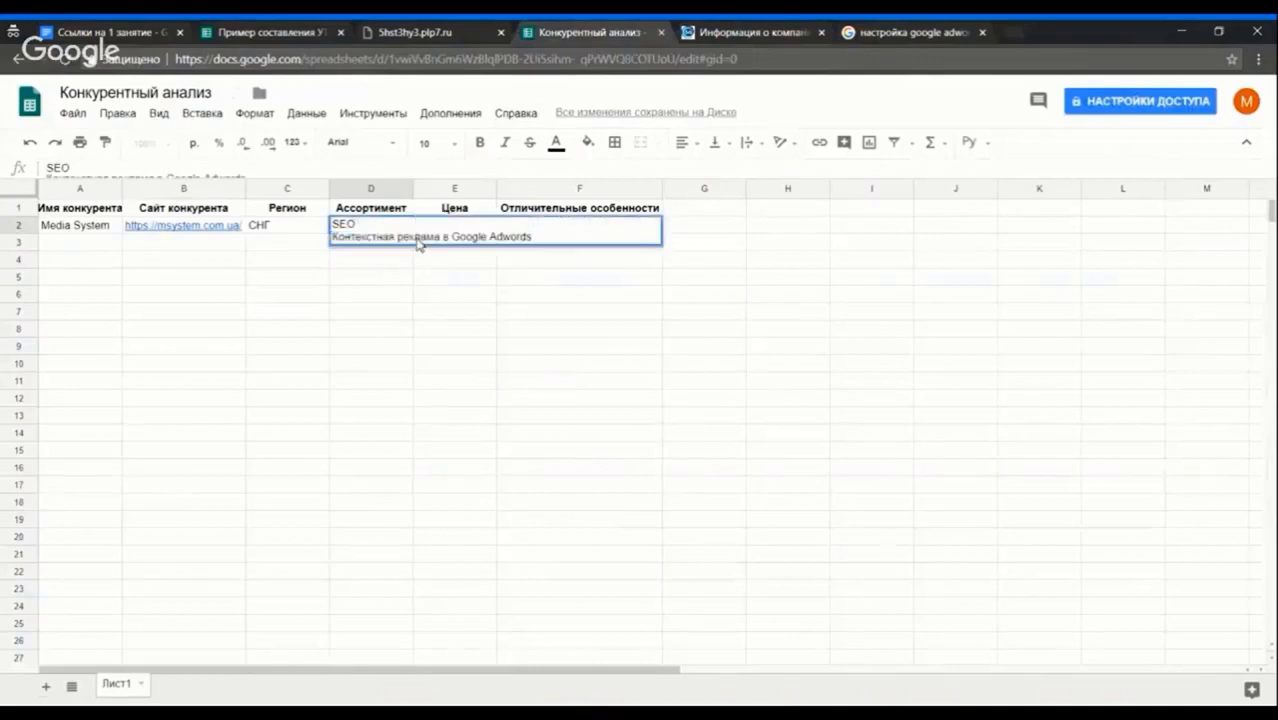
click(365, 300)
drag(412, 184, 411, 183)
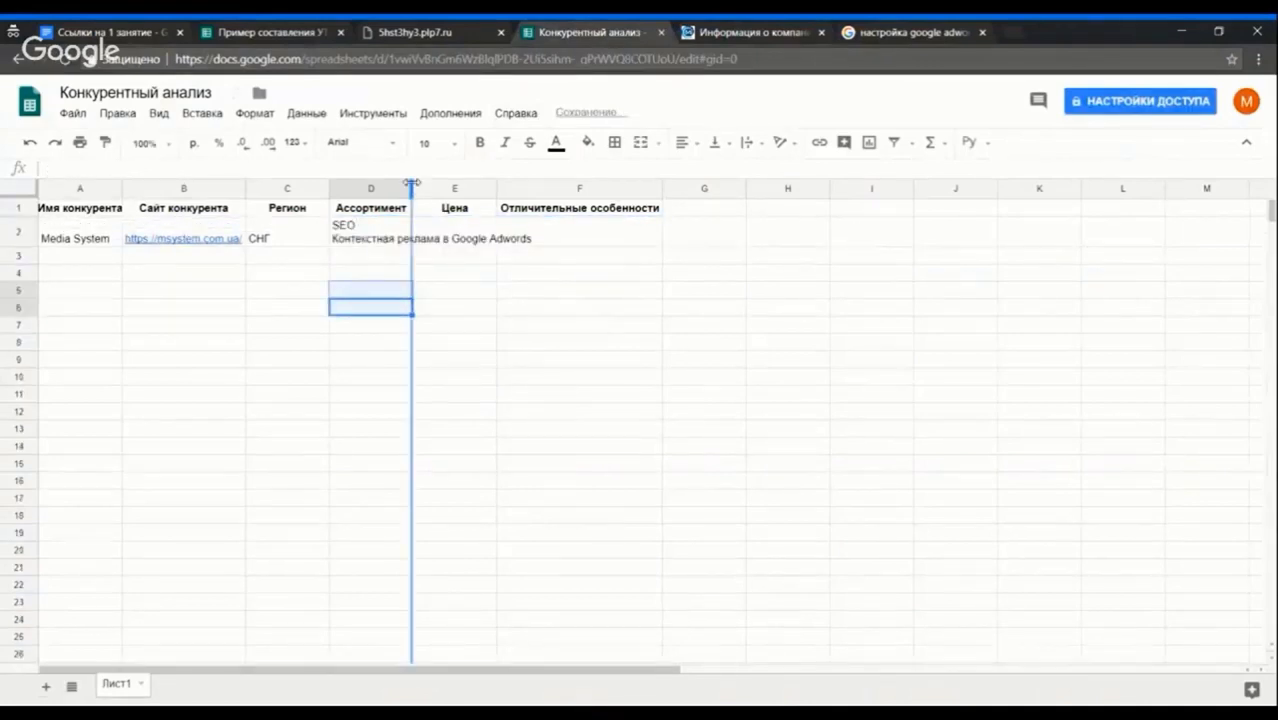
double_click(412, 184)
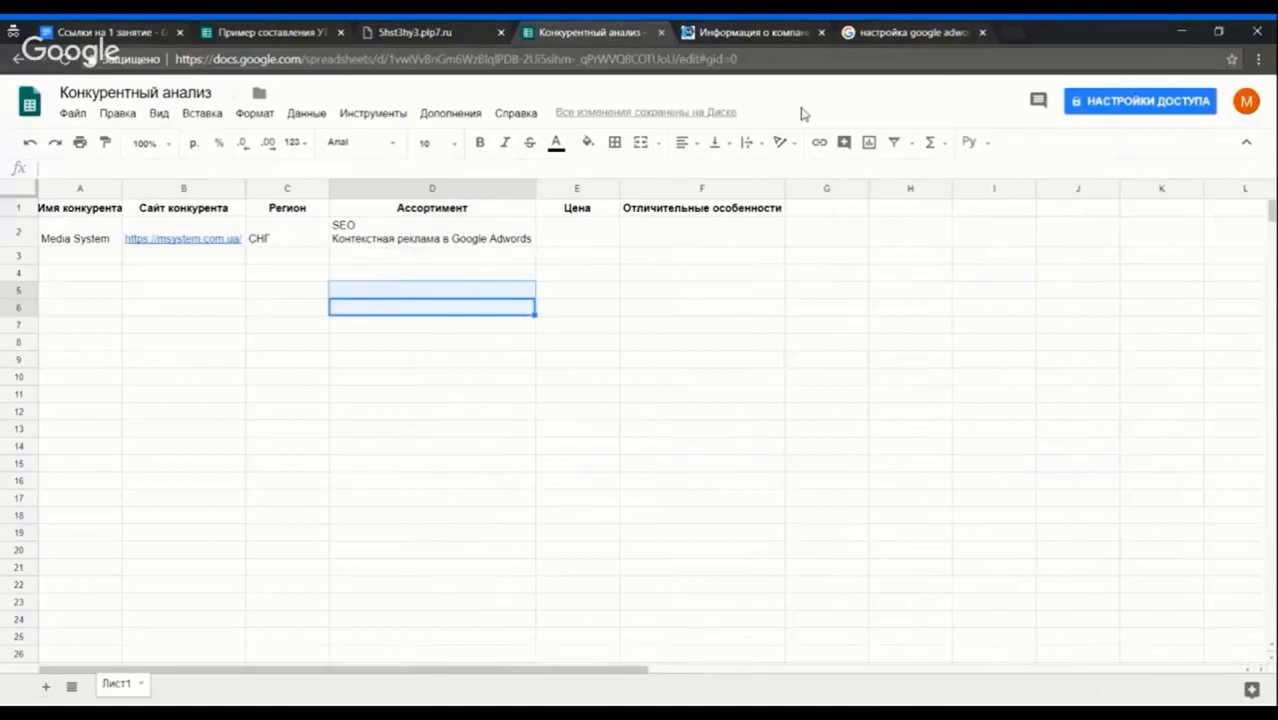
Copy Таргетированная реклама в тизерных сетях from the site into D2 as a third line and widen column D to fit it
click(763, 33)
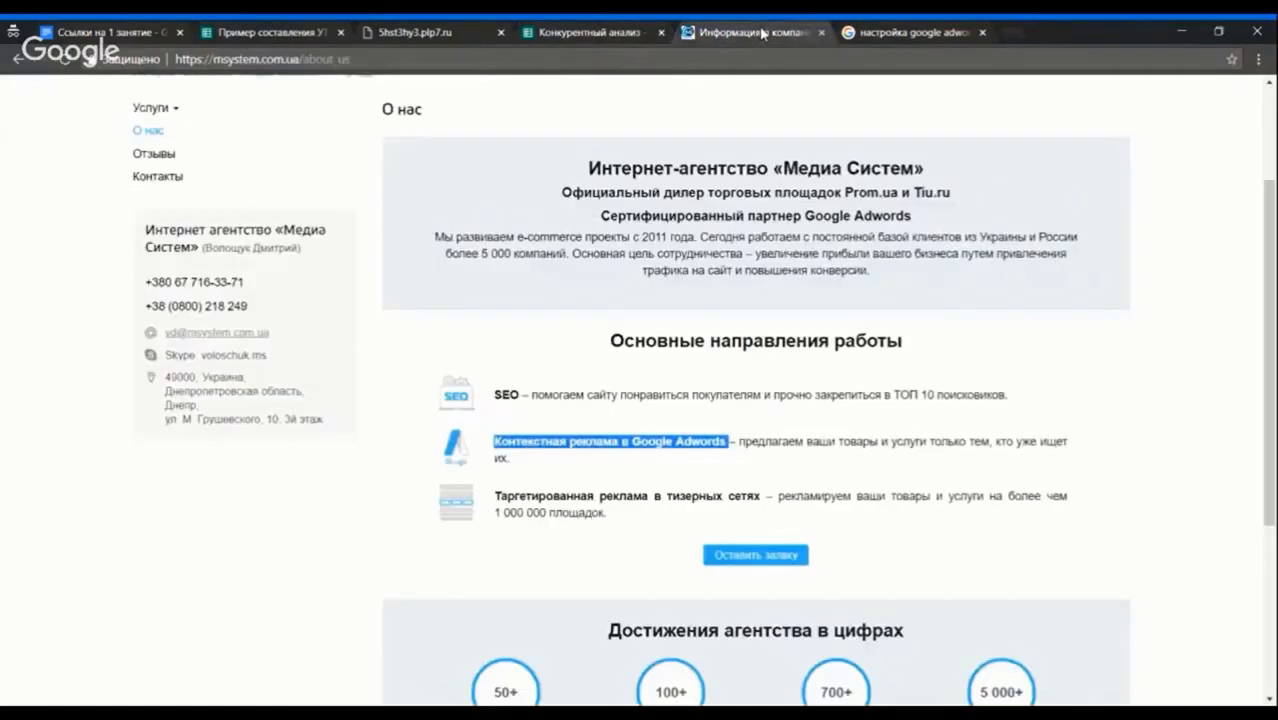
scroll(497, 412, down, 1)
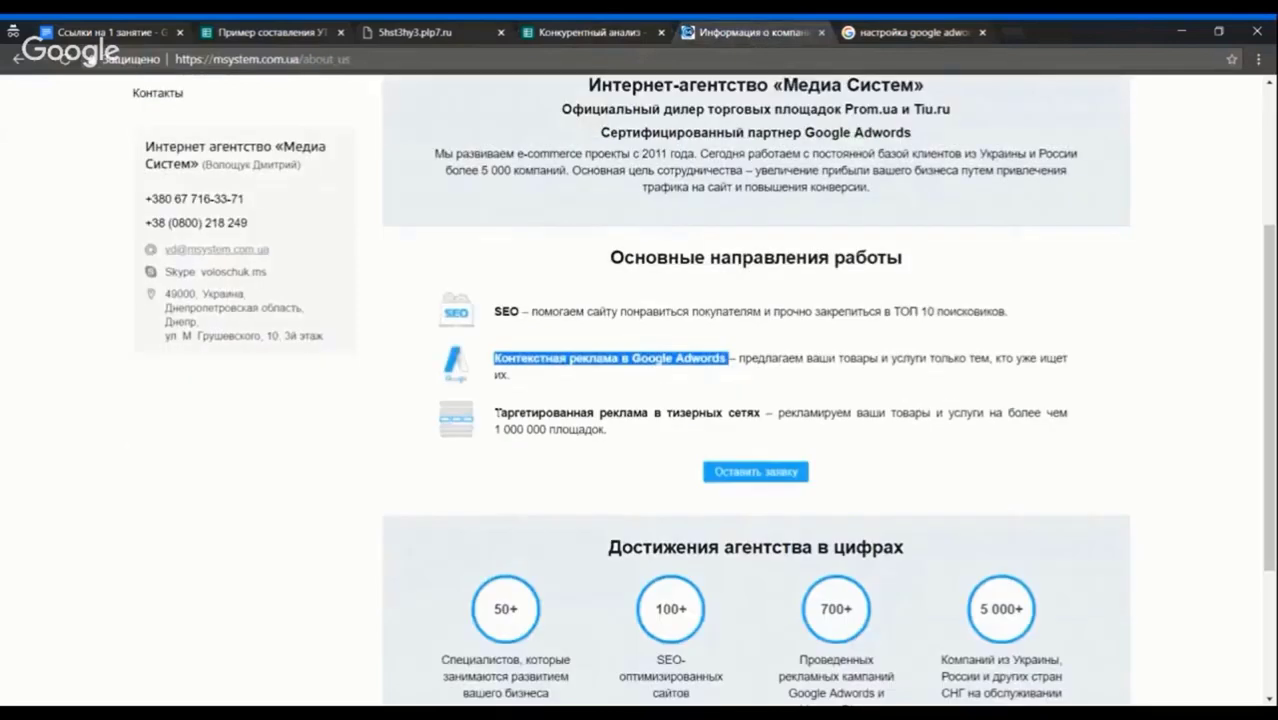
drag(494, 412, 761, 413)
key(ctrl+c)
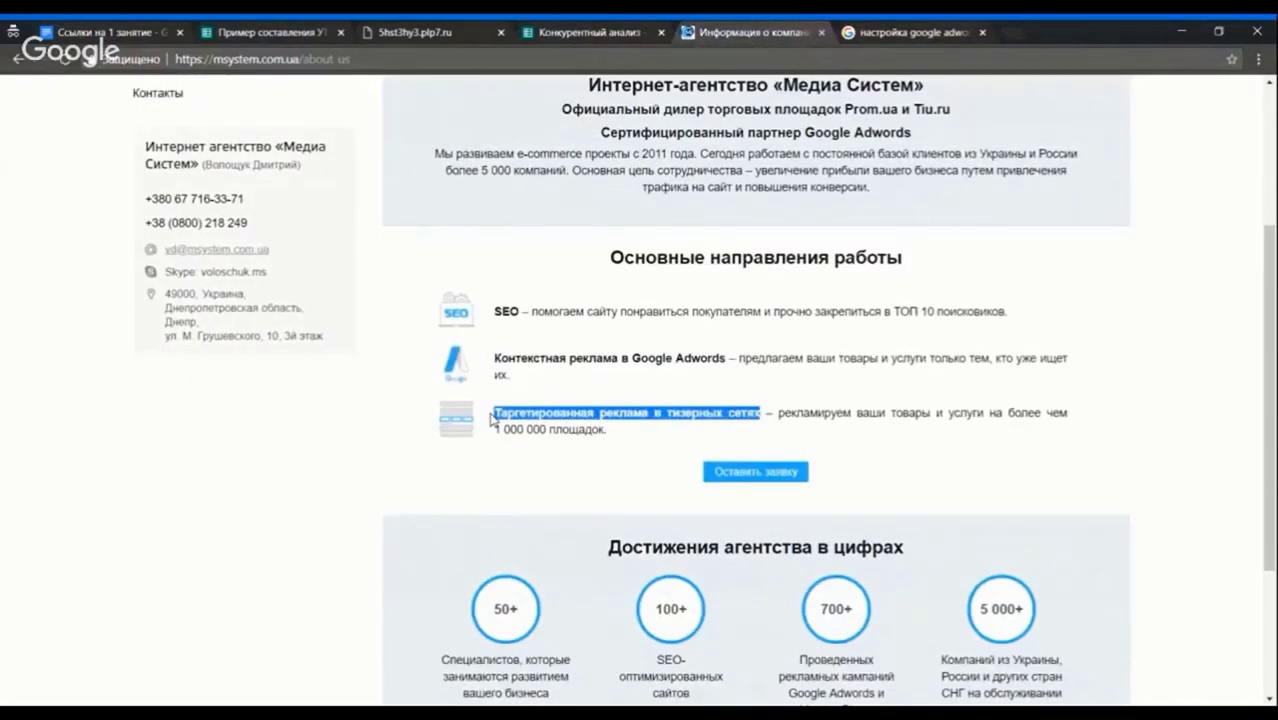
click(580, 33)
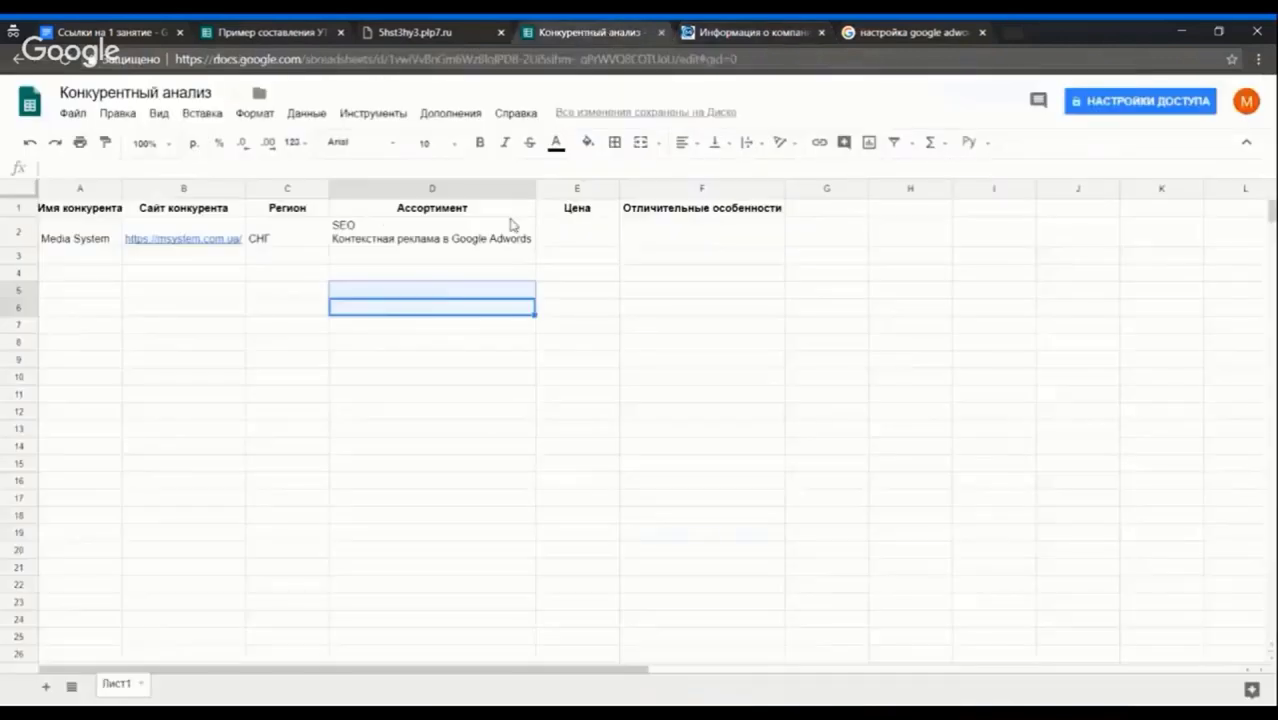
double_click(516, 246)
key(ctrl+Return)
key(ctrl+v)
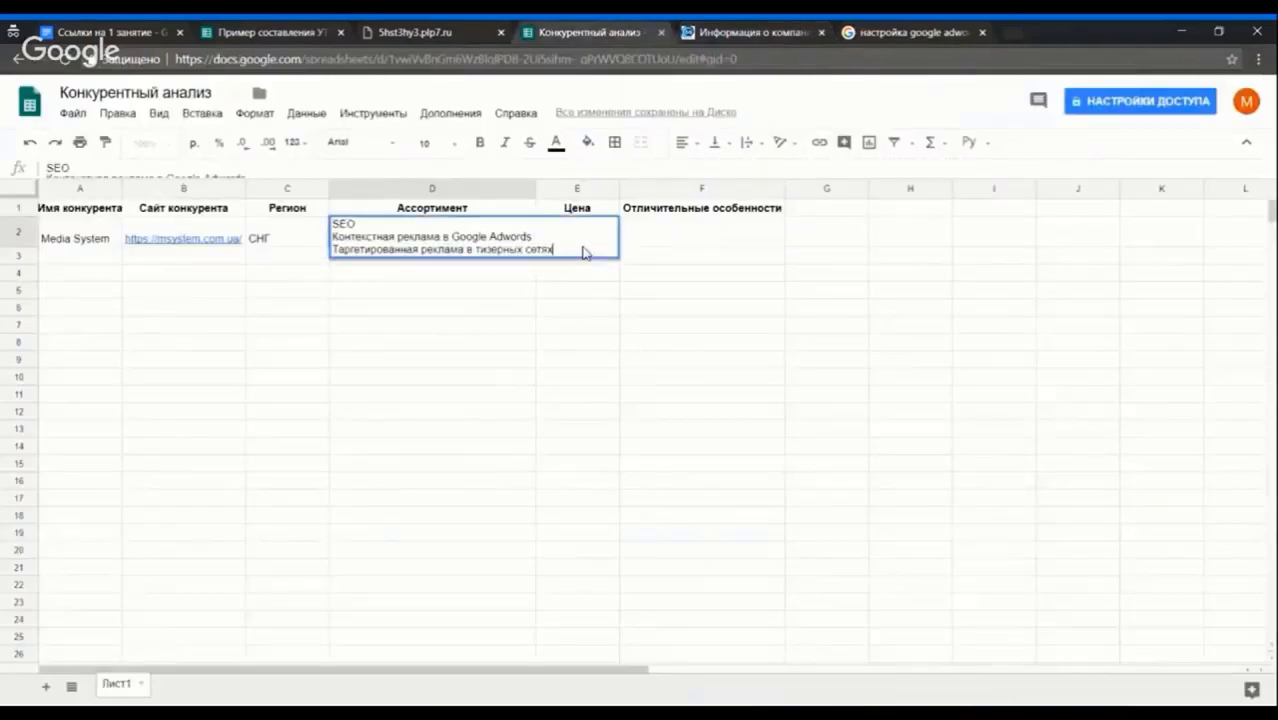
drag(522, 349, 522, 337)
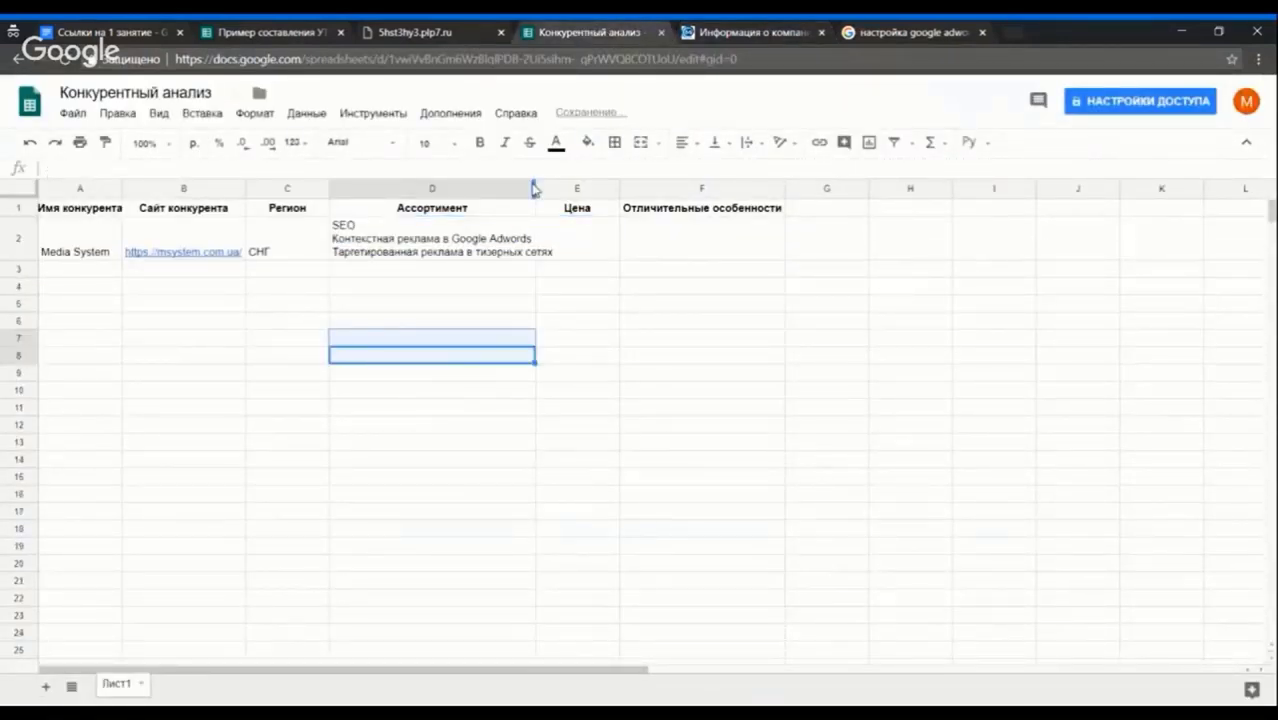
drag(533, 188, 556, 188)
Review Media System's О нас page again and compare it with the sheet for details missing from the competitor's row
click(776, 32)
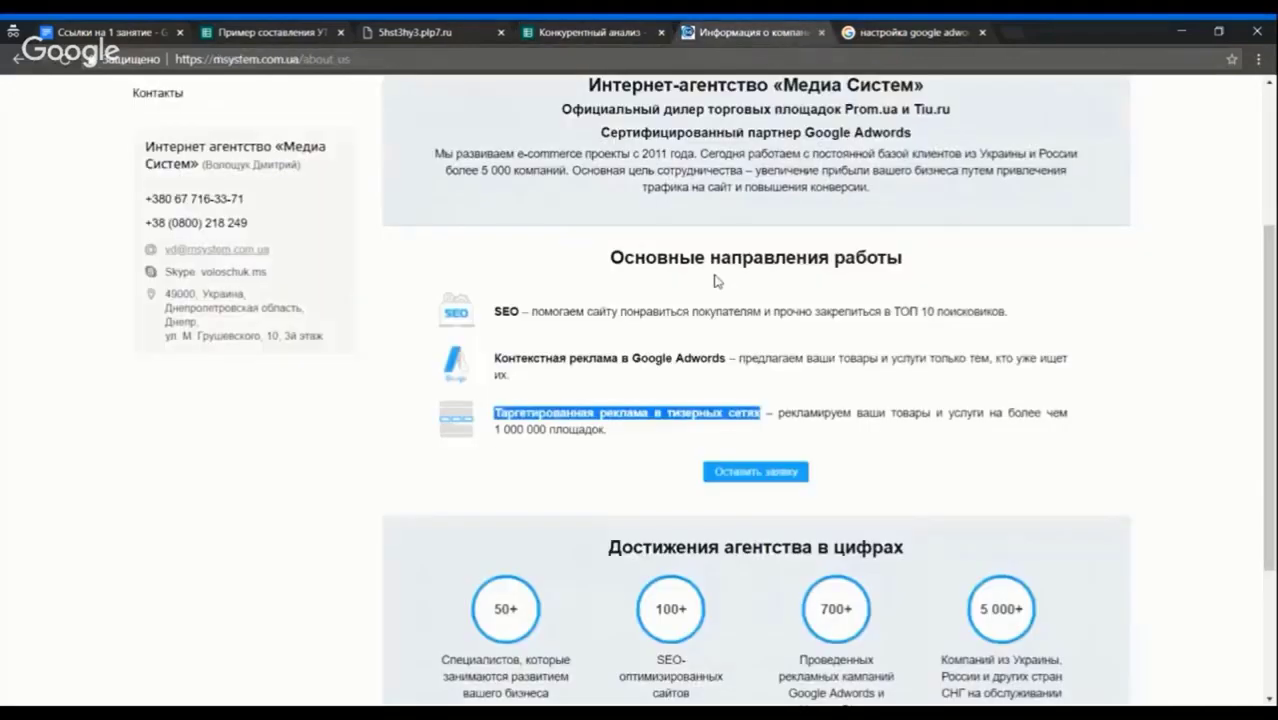
scroll(716, 281, down, 2)
scroll(716, 281, up, 3)
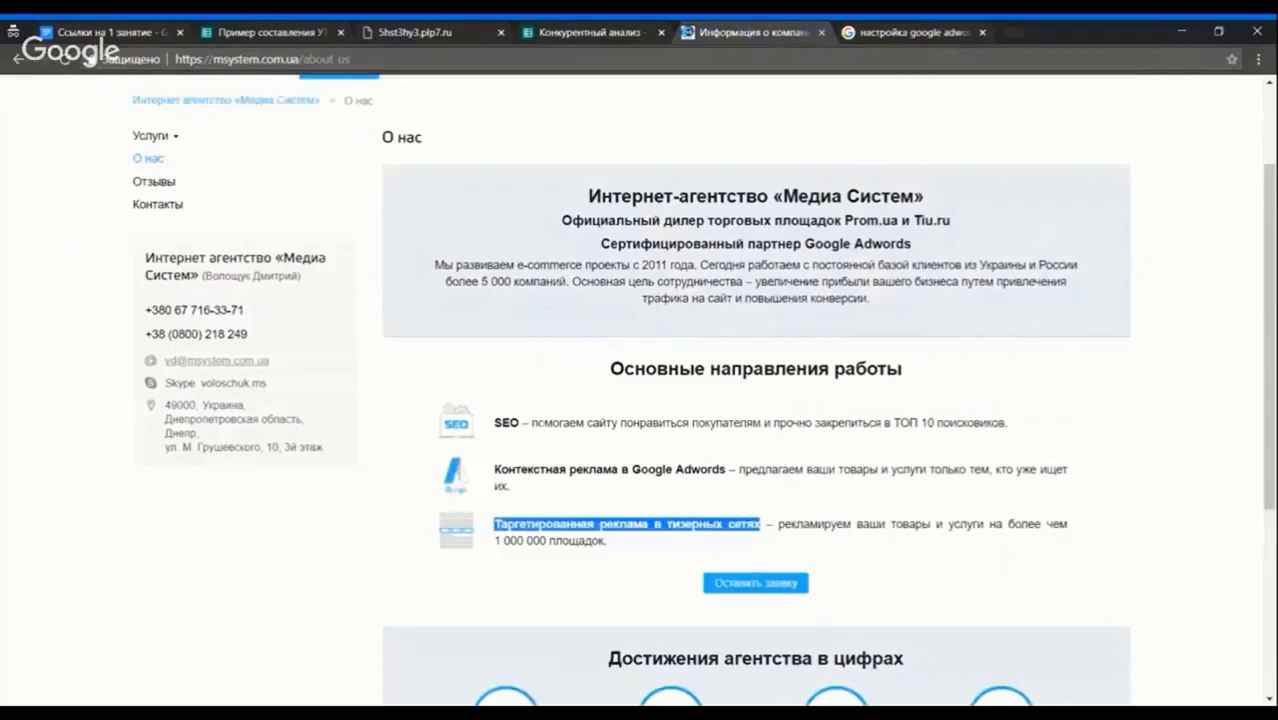
click(603, 28)
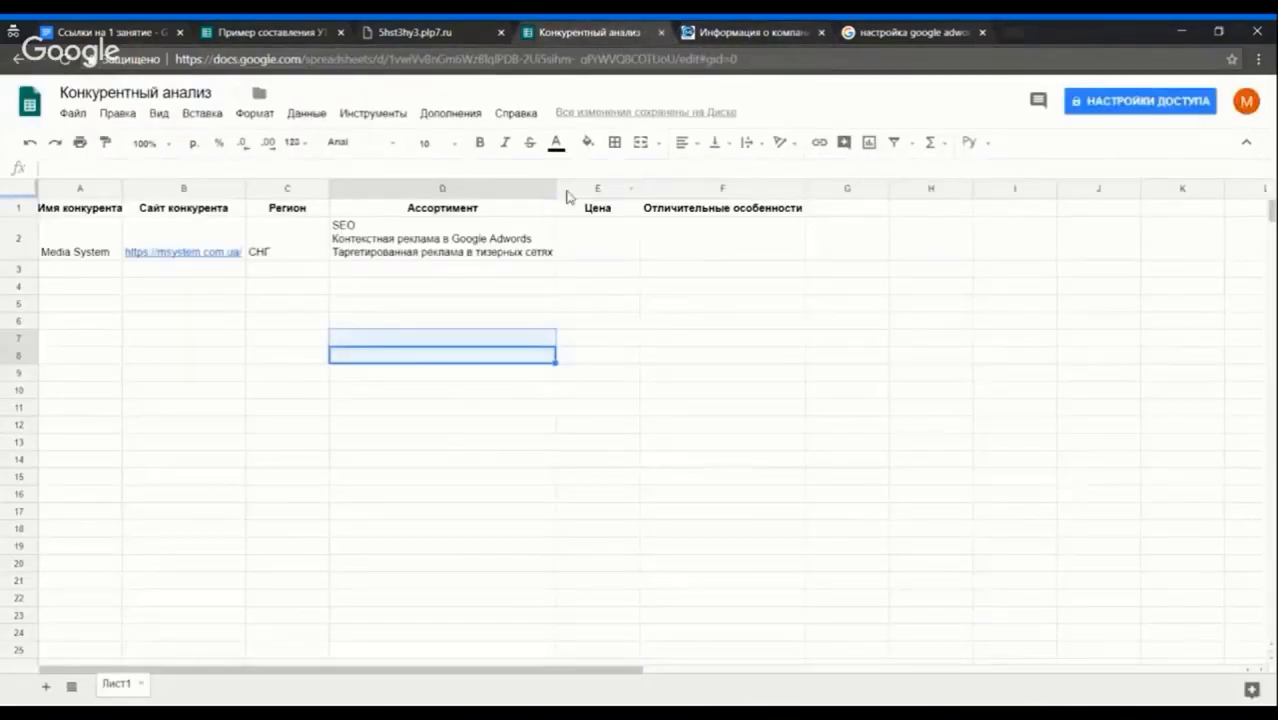
click(700, 38)
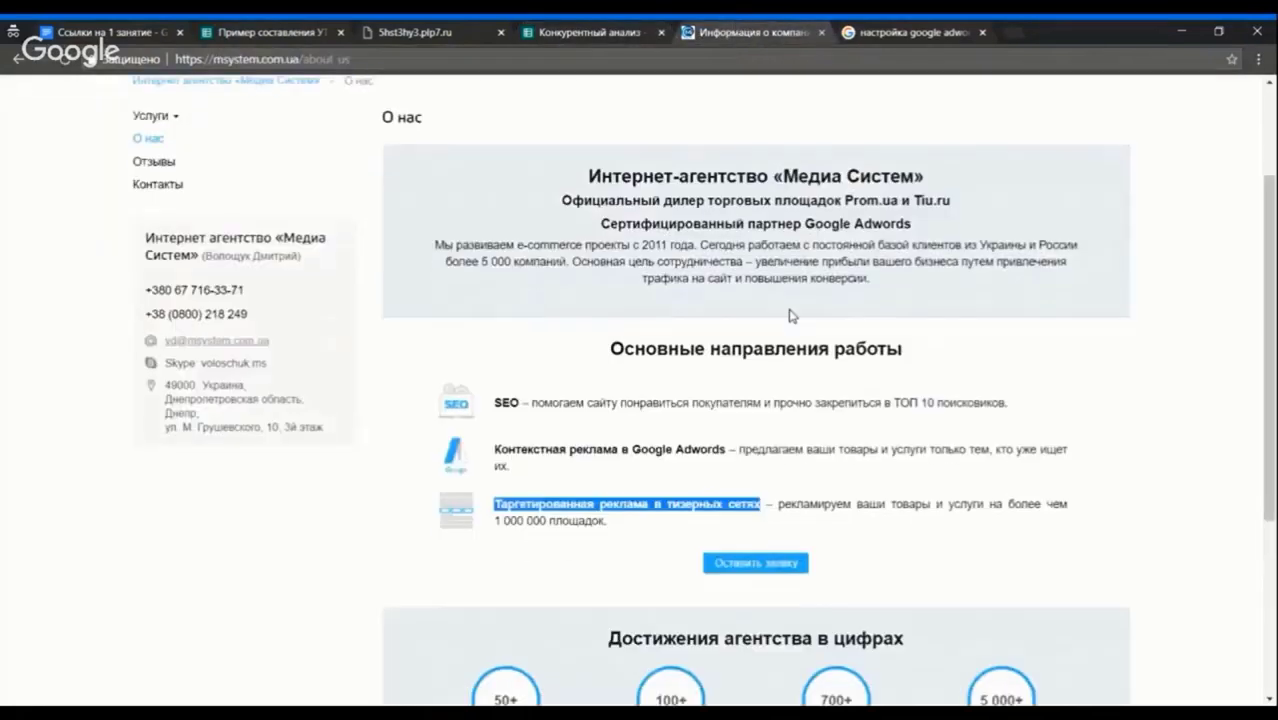
scroll(789, 316, down, 3)
scroll(790, 330, up, 5)
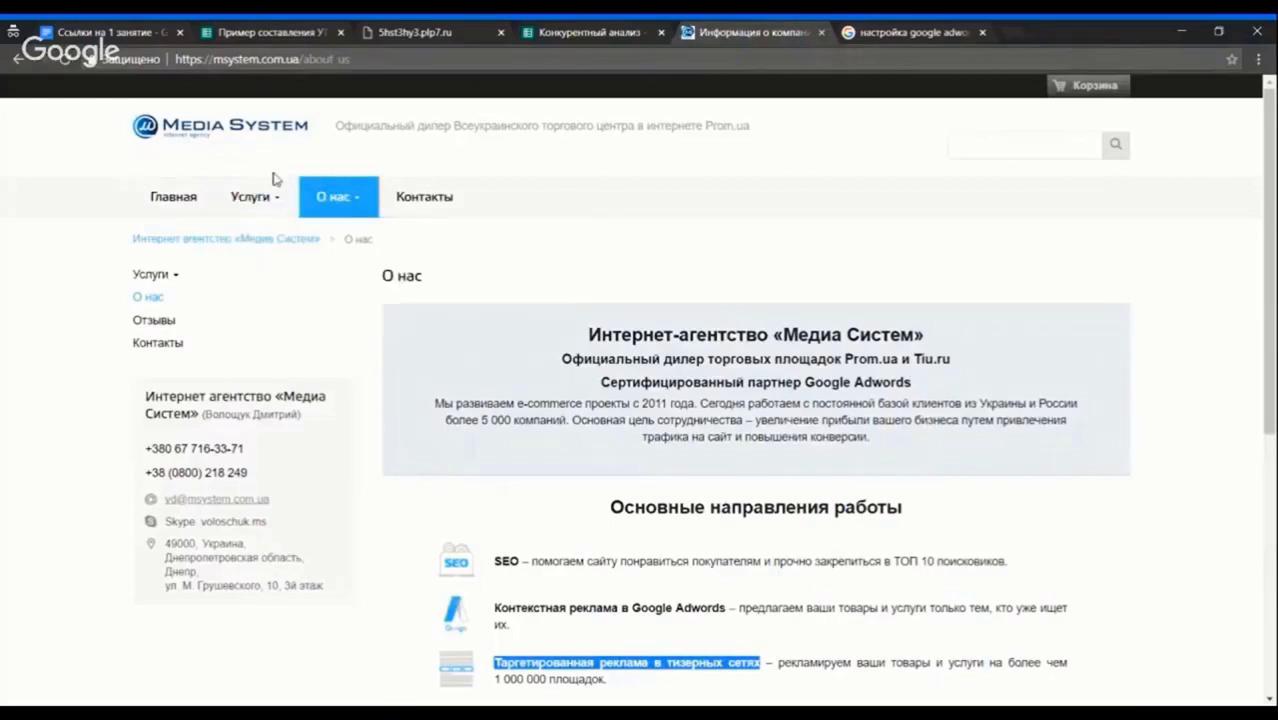
Open Media System's Контекстная реклама services and check them for prices for the sheet's Цена column in row 2
mouse_move(255, 202)
click(297, 270)
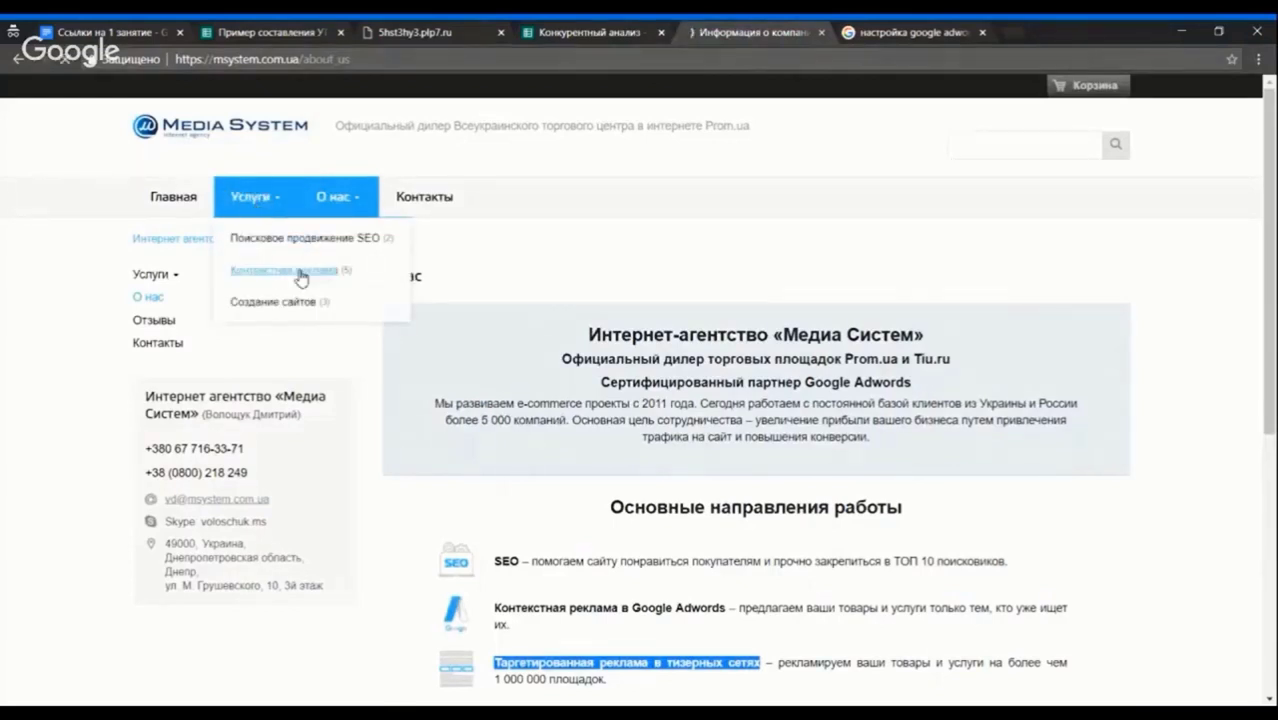
scroll(513, 249, down, 3)
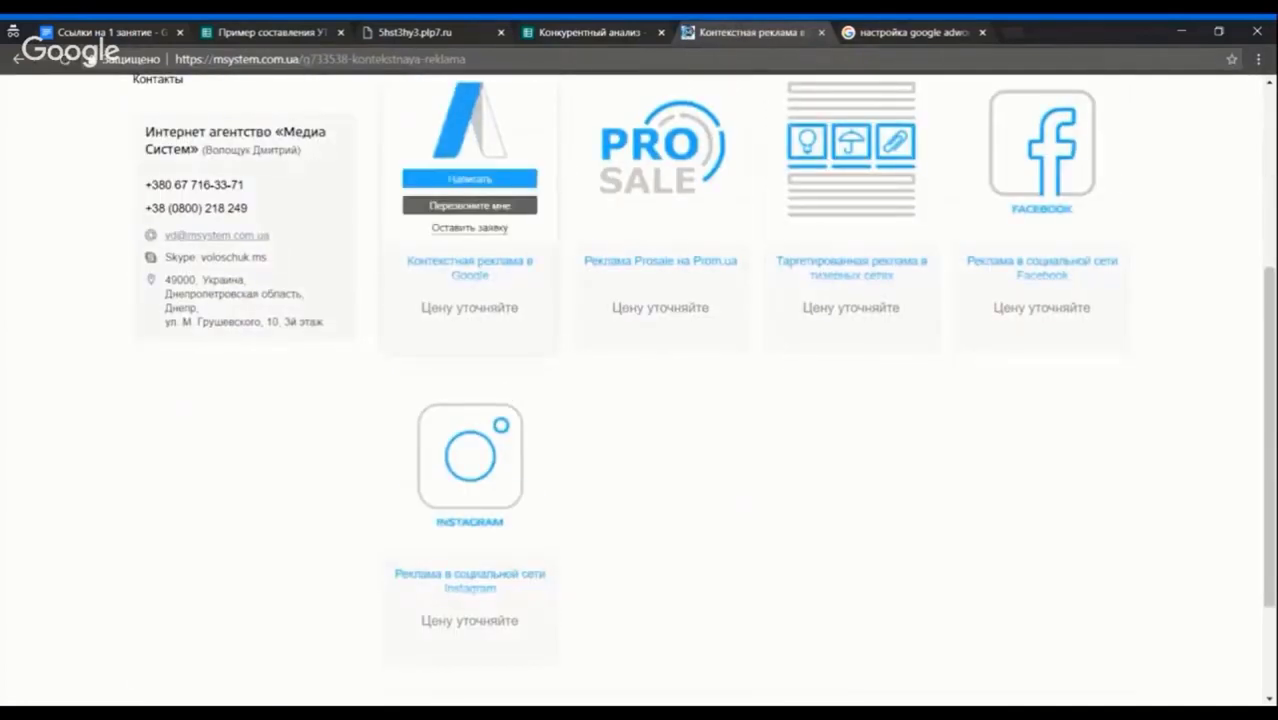
scroll(465, 297, down, 2)
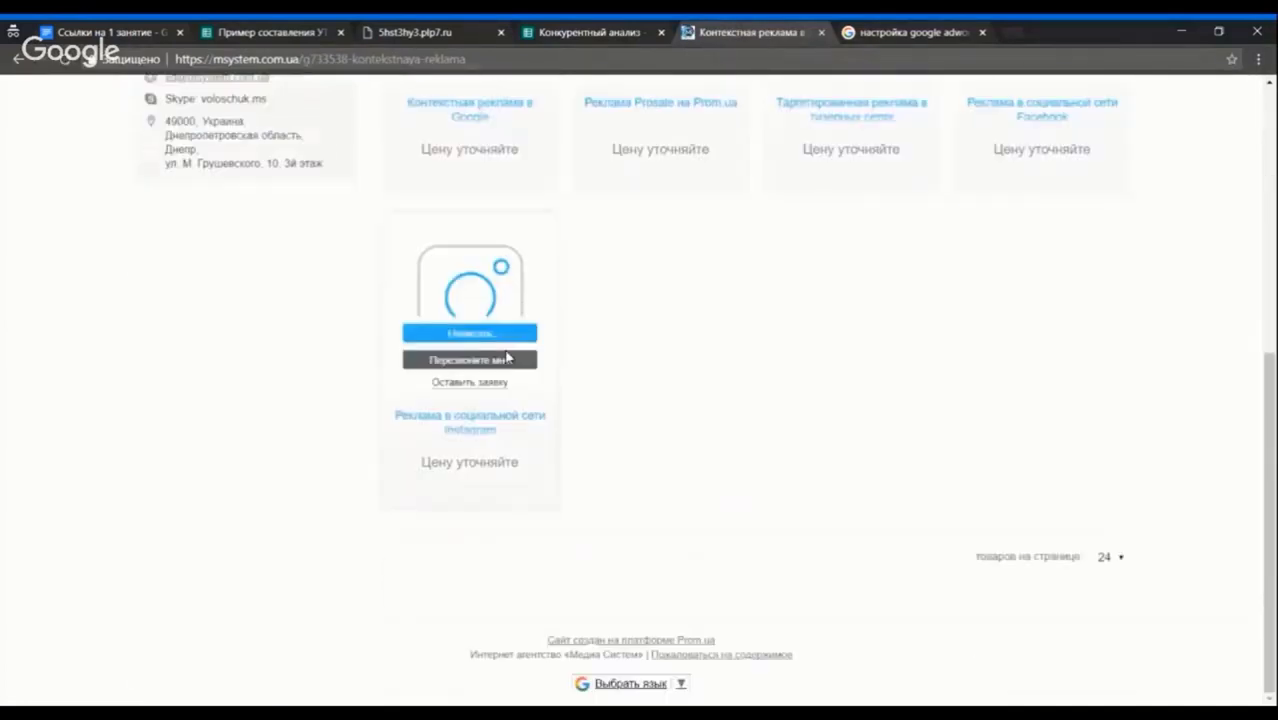
click(588, 24)
click(592, 251)
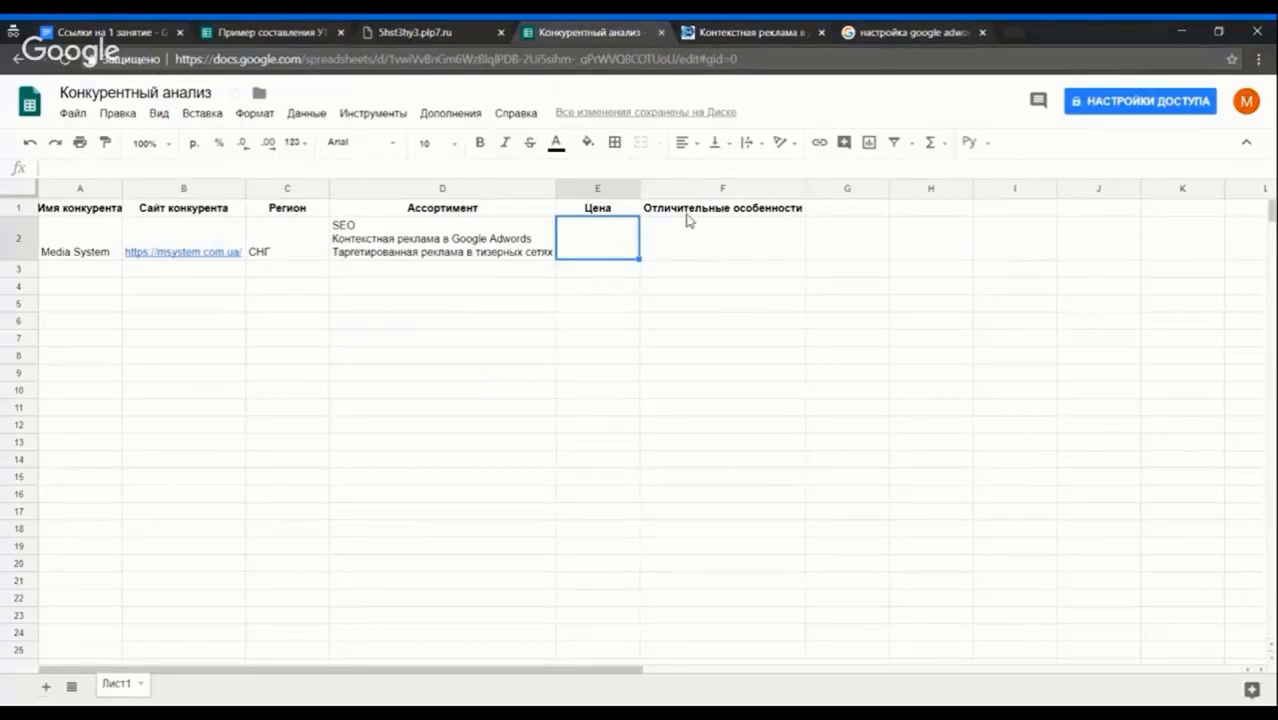
Search Media System's Контекстная реклама page and the achievement figures on its О нас page for distinguishing features for F2
click(696, 242)
click(746, 31)
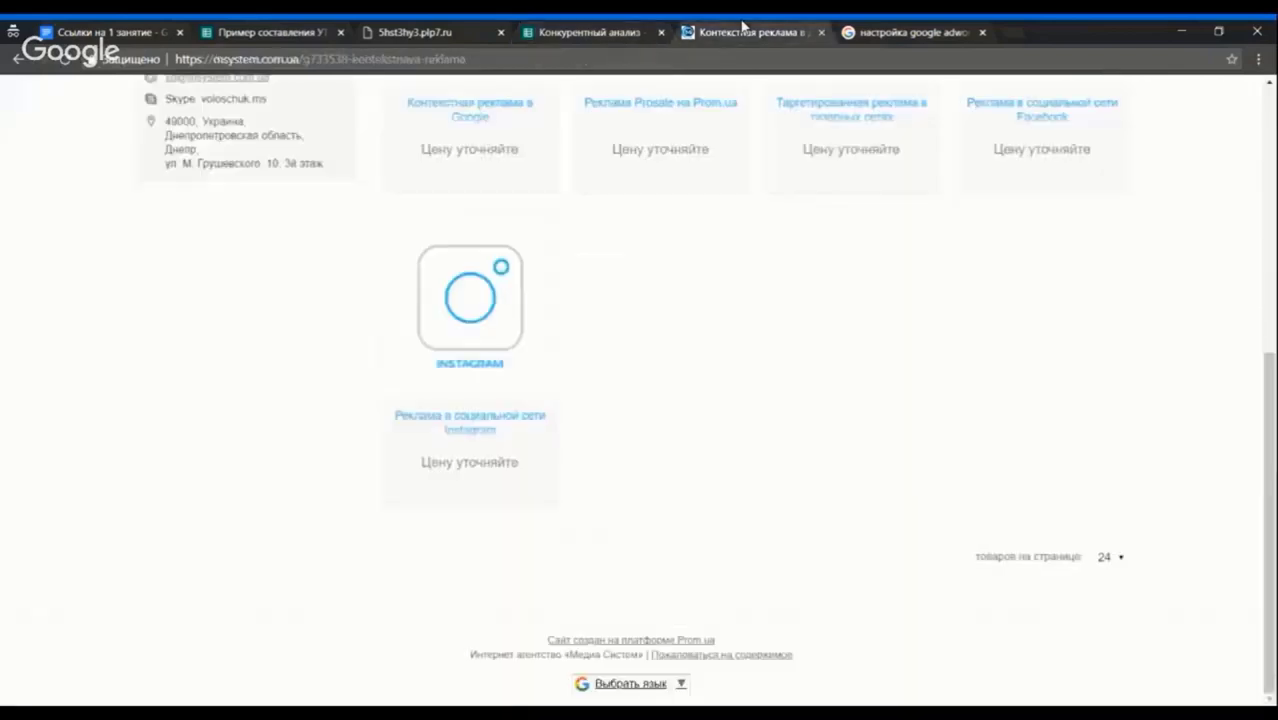
scroll(743, 160, up, 5)
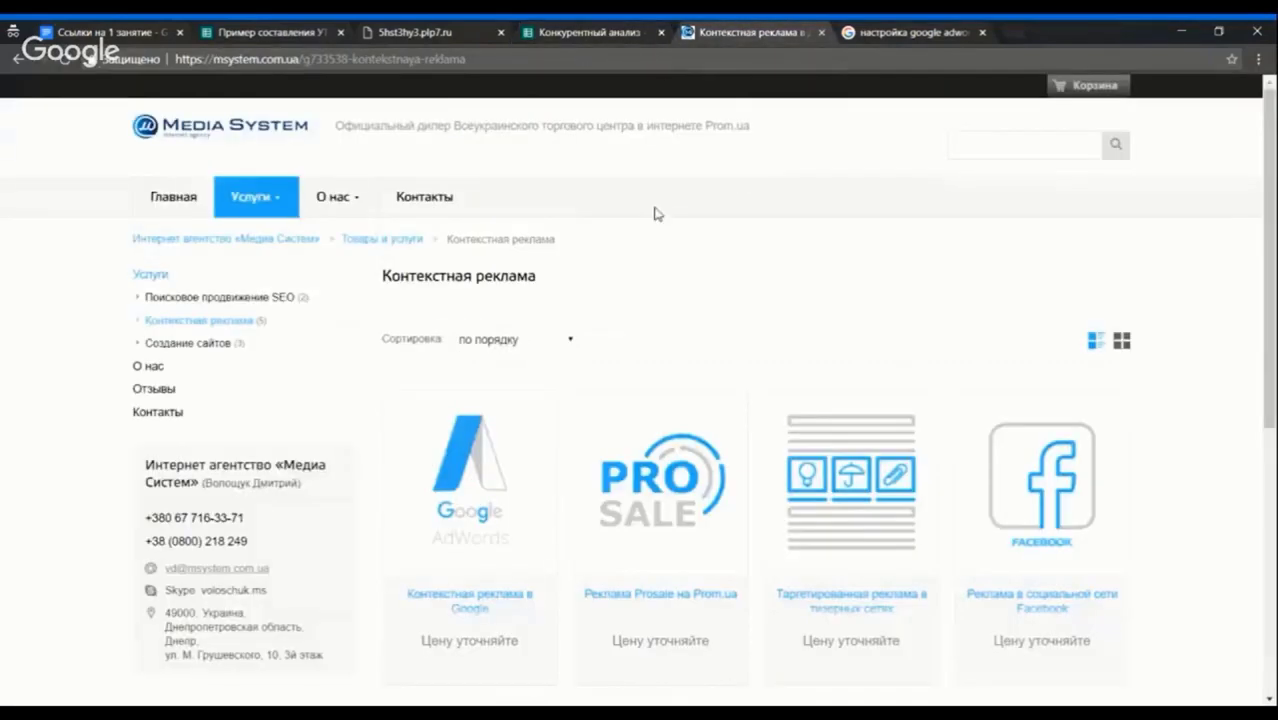
scroll(600, 310, down, 3)
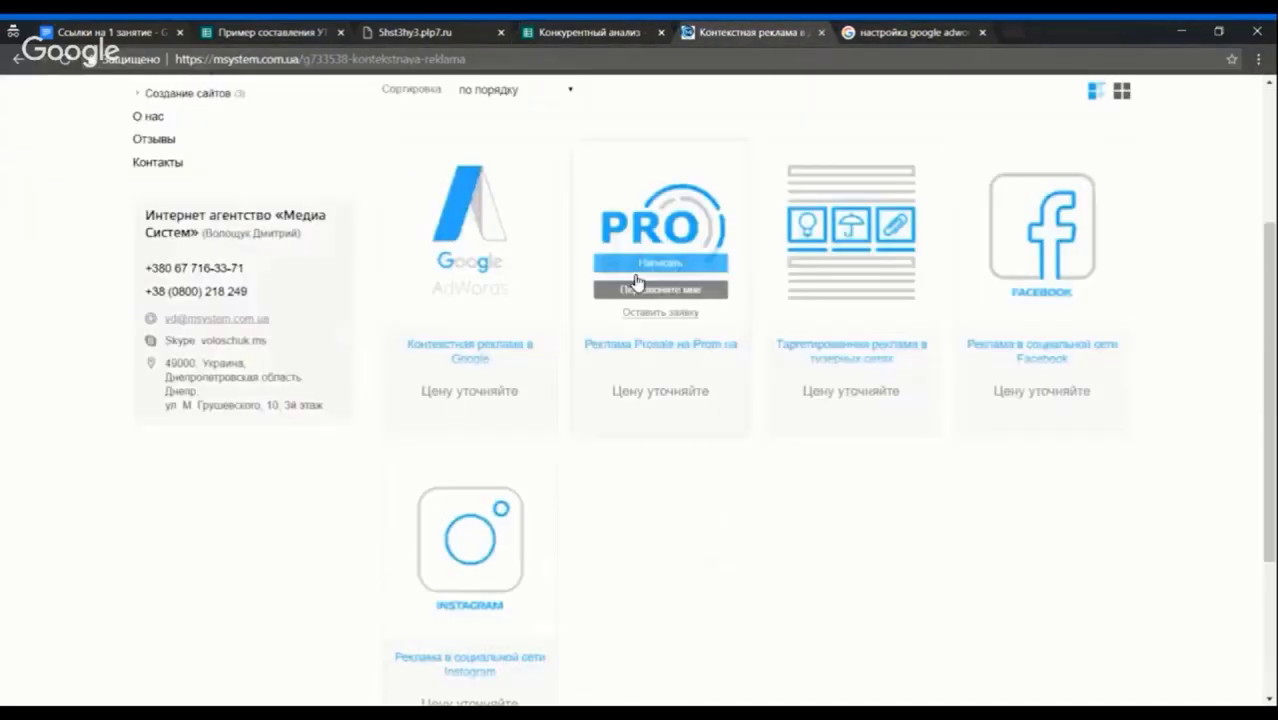
scroll(638, 285, down, 3)
scroll(639, 290, up, 5)
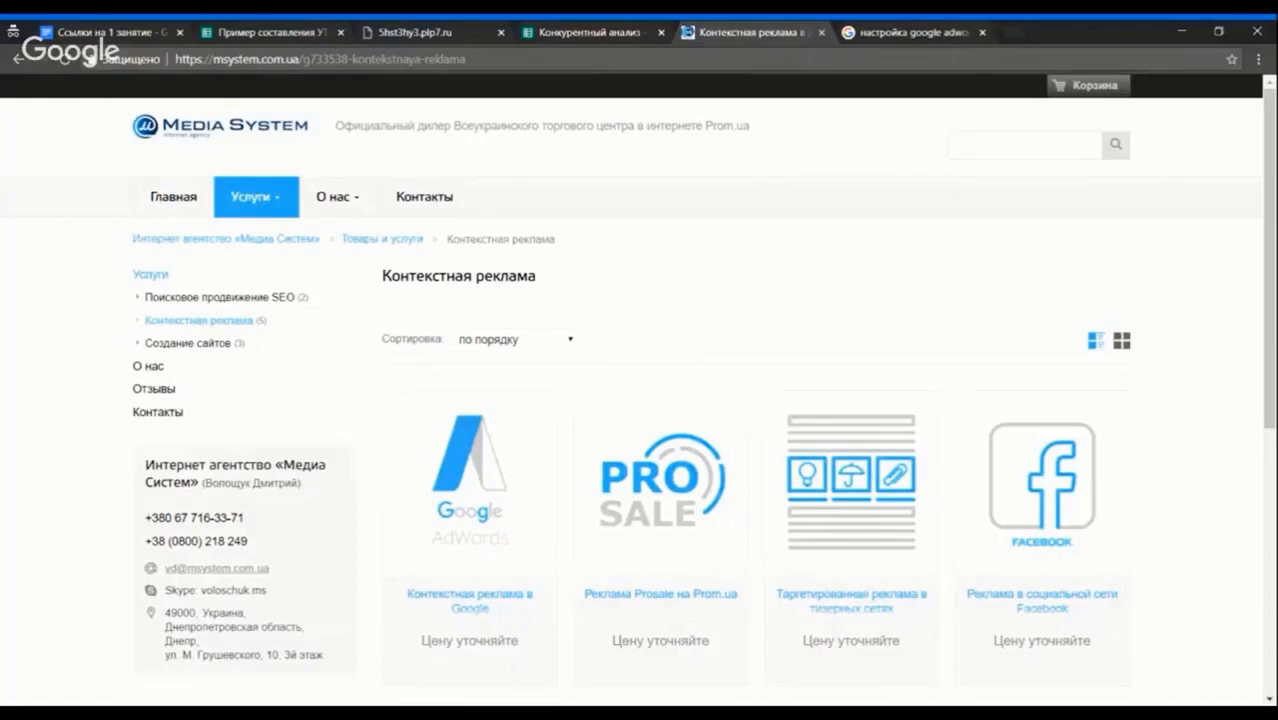
mouse_move(337, 196)
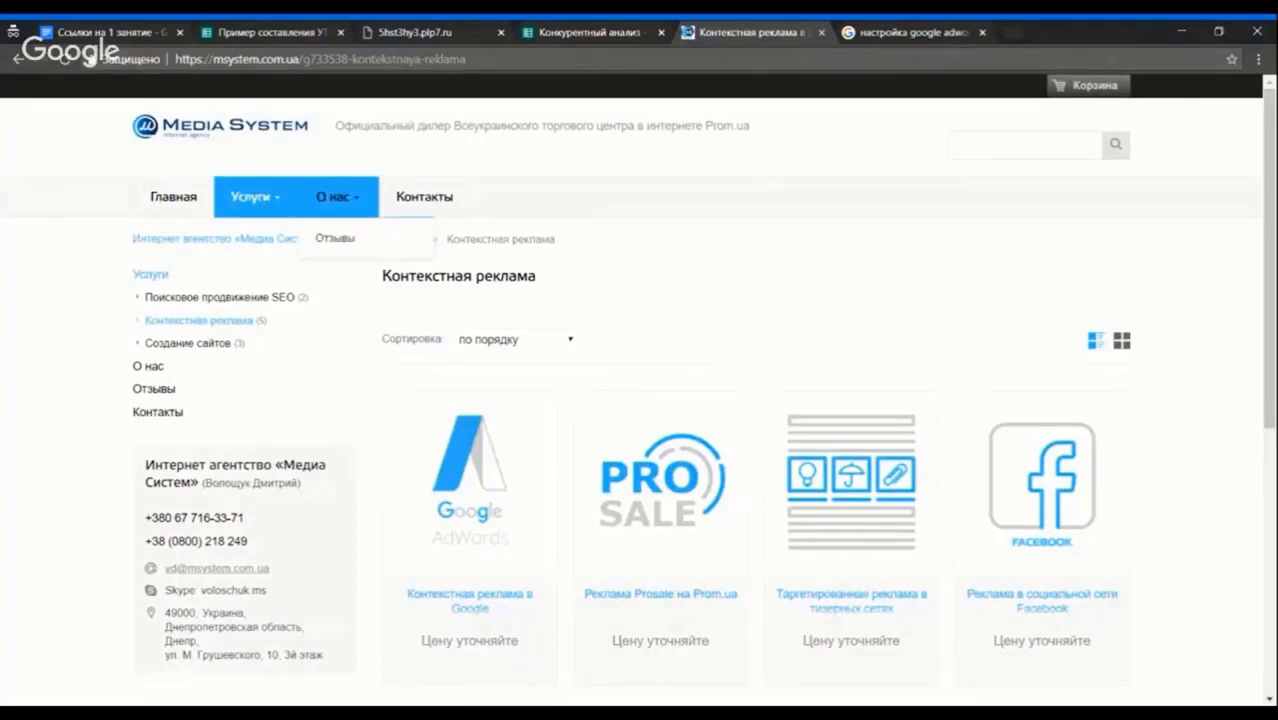
click(337, 203)
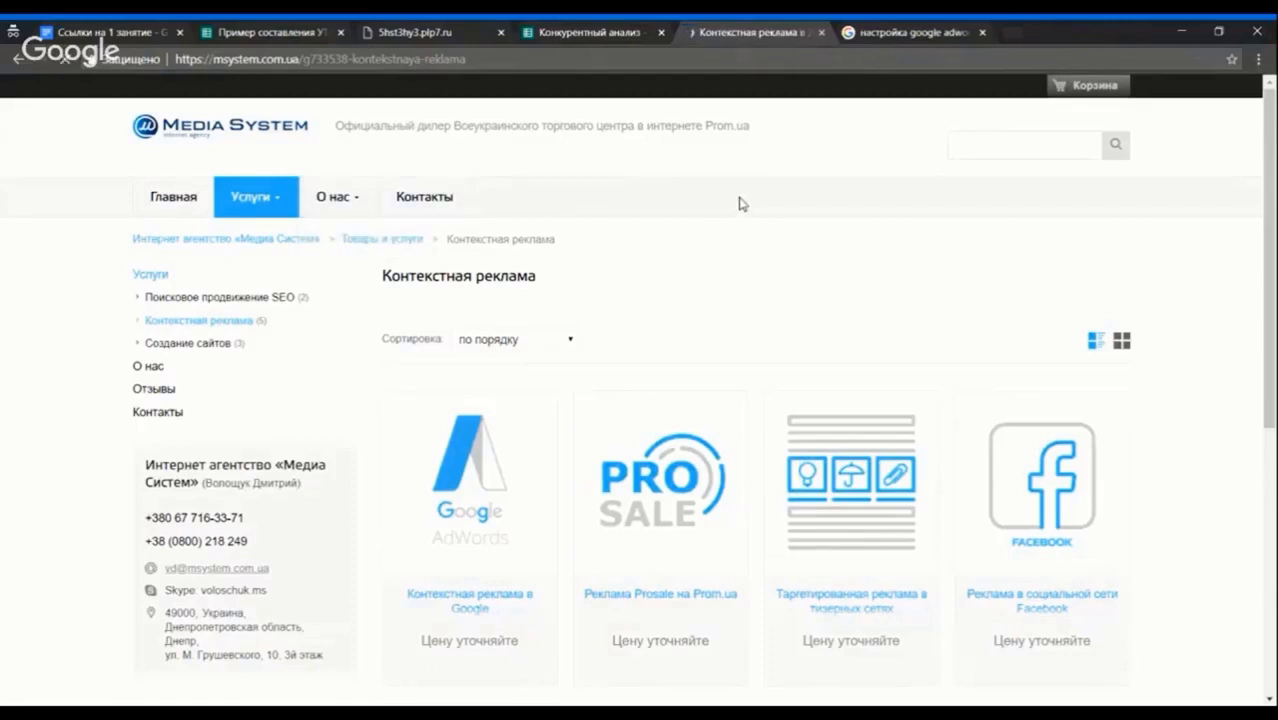
scroll(740, 199, down, 2)
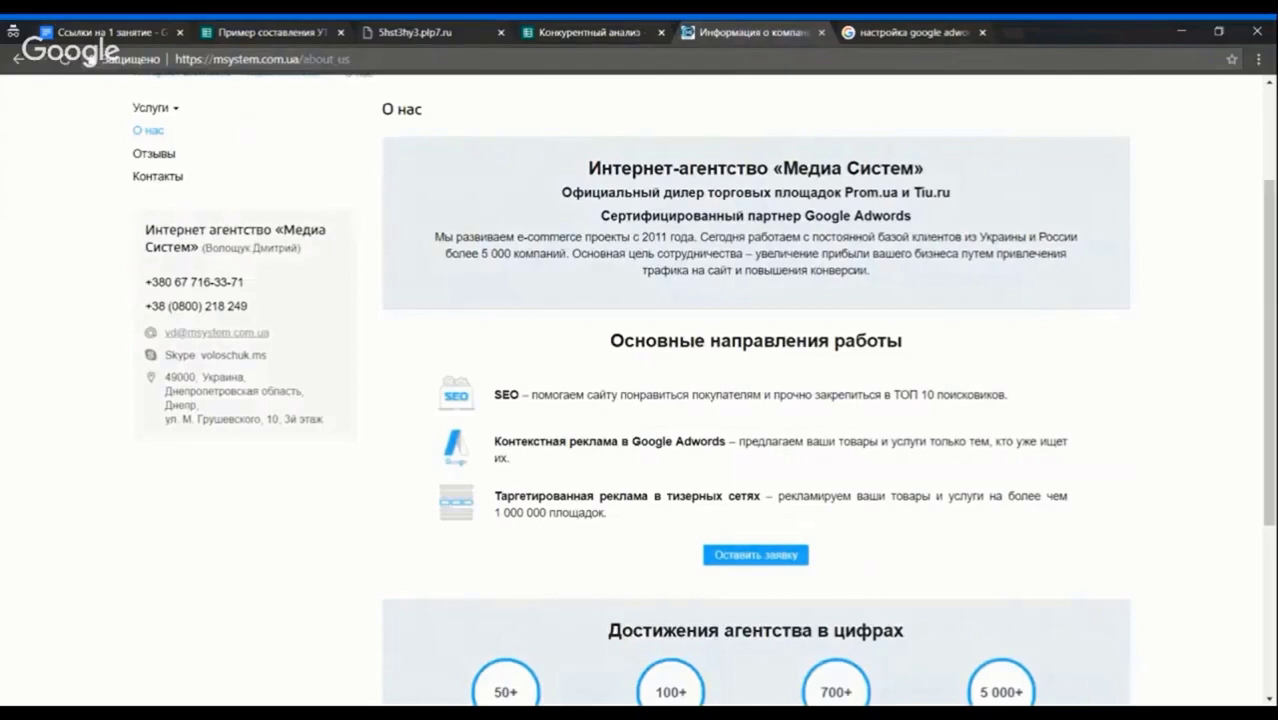
scroll(668, 333, down, 3)
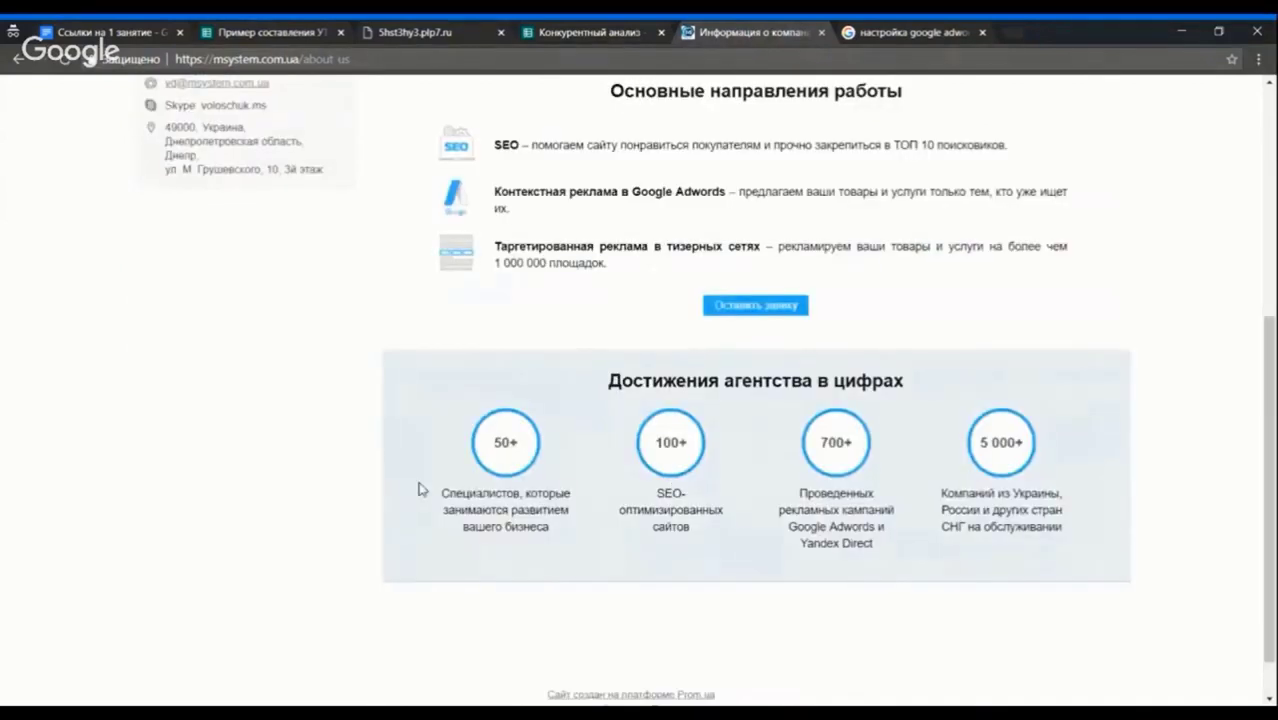
Enter "Работает 50+ специалистов" in cell F2 under Отличительные особенности
click(562, 33)
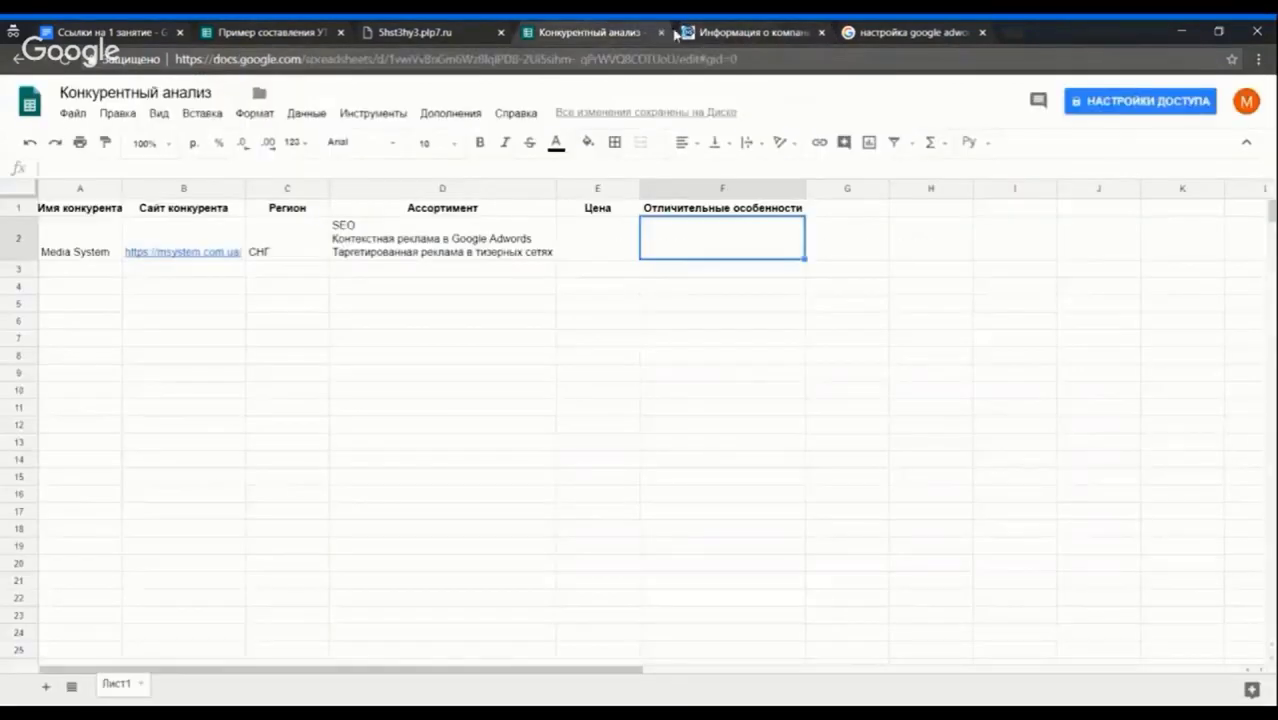
double_click(687, 253)
text(Ра)
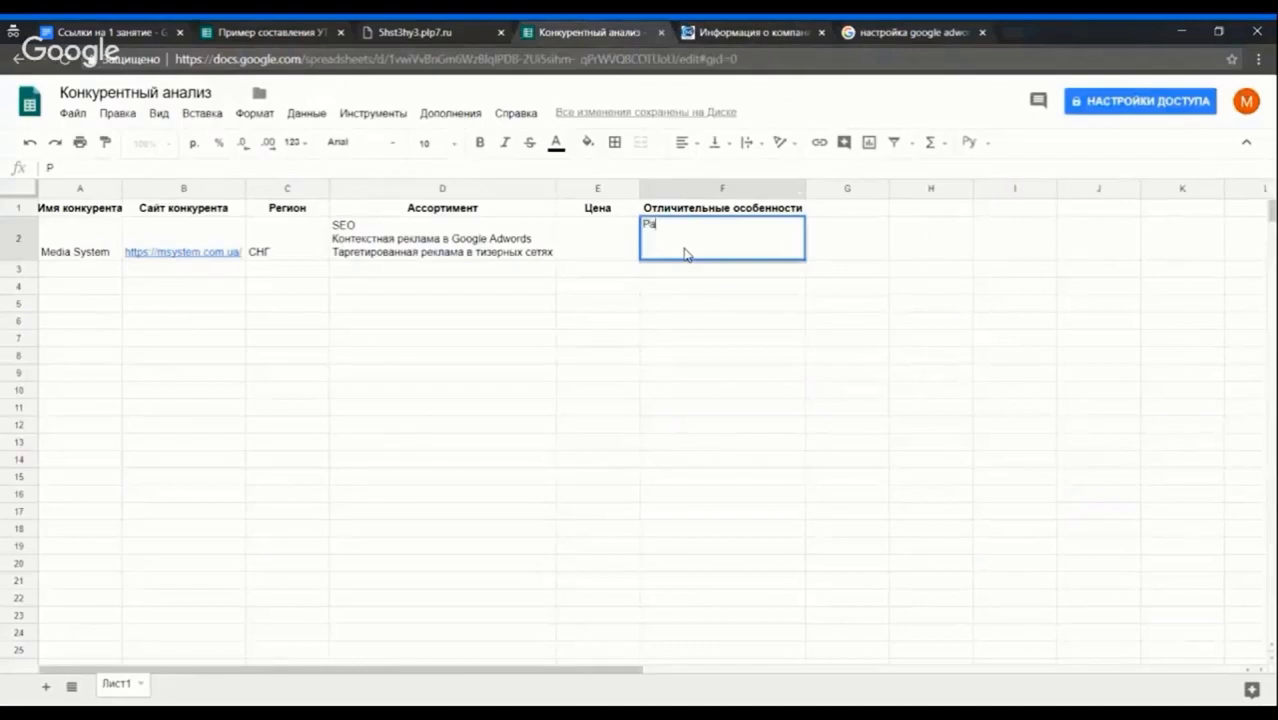
text(ботает 50)
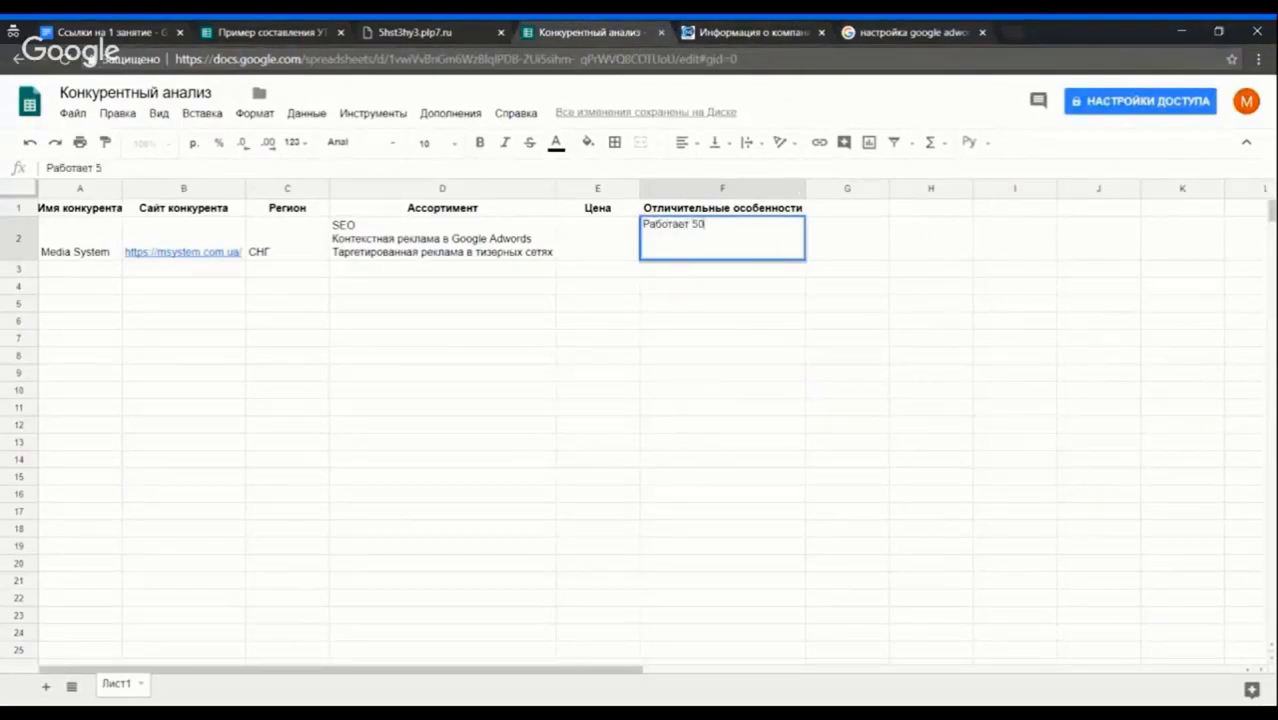
text(+ дпециалистов)
key(Return)
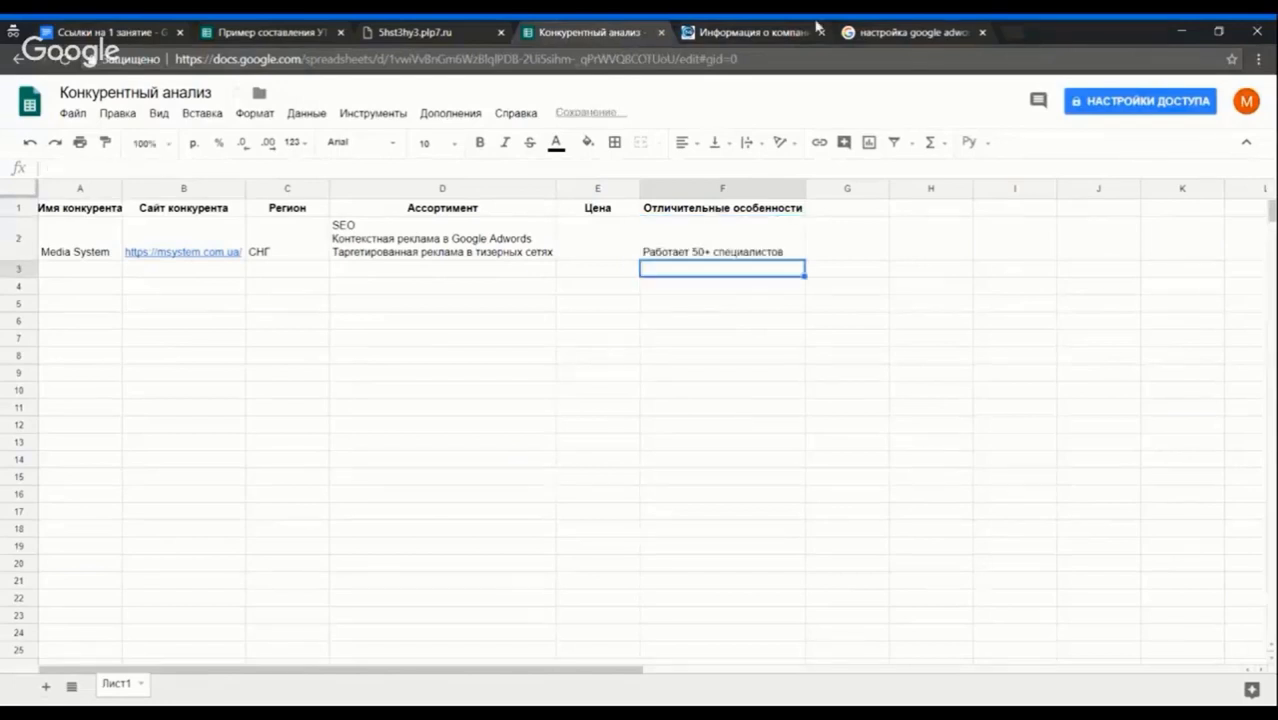
Check the agency's achievement figures on the site and add "700+ рекамных кампаний" as a second line in F2
click(764, 31)
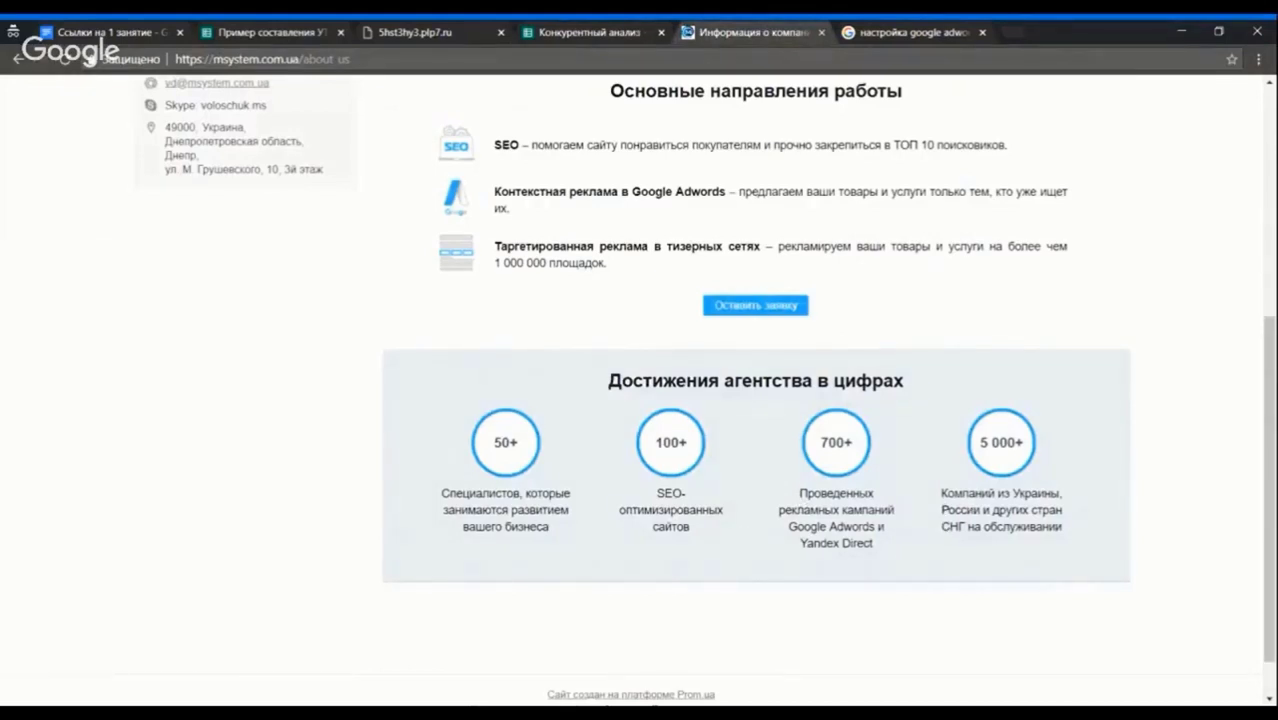
click(615, 33)
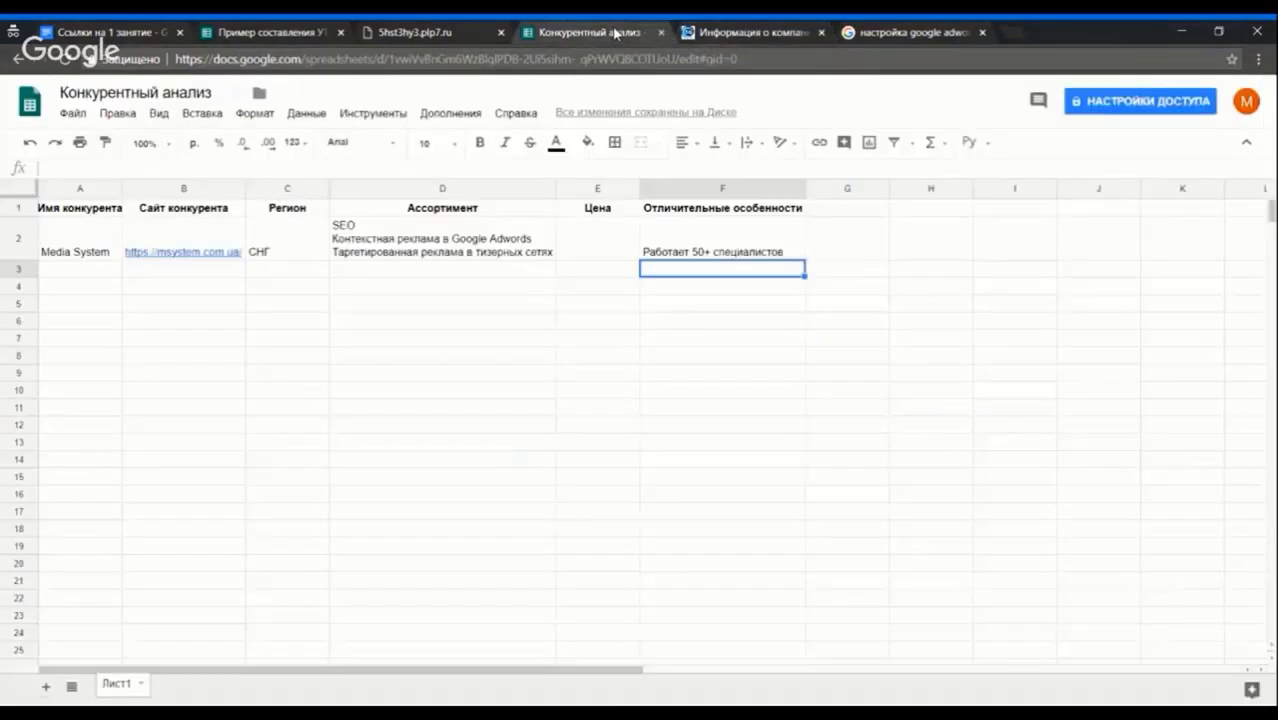
double_click(803, 251)
key(alt+Return)
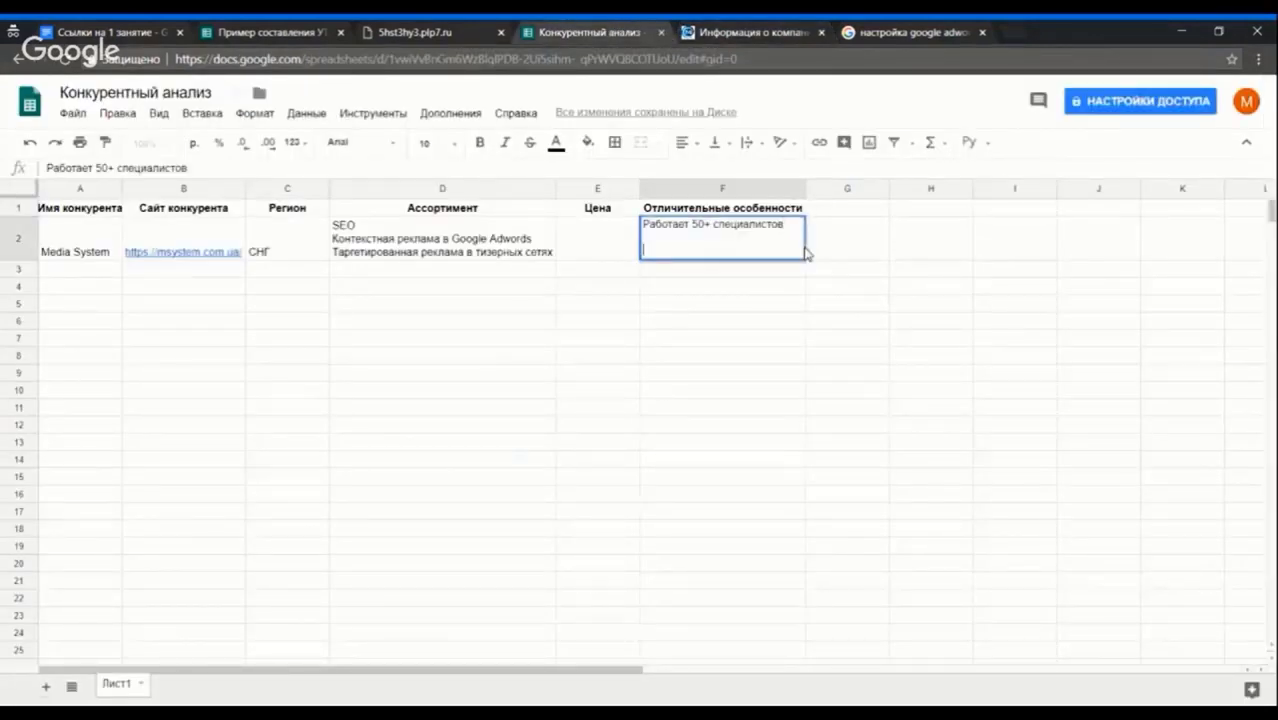
text(700+ рекламных кам)
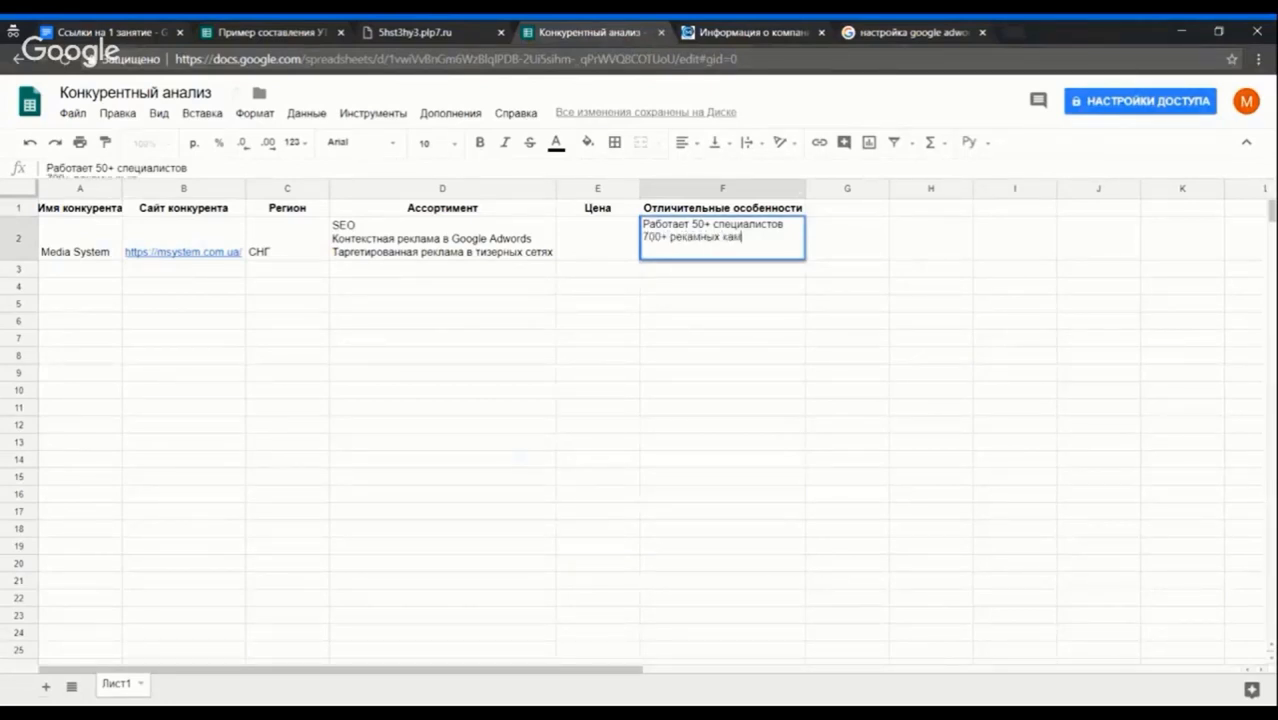
text(паний)
Copy the line Официальный дилер торговых площадок Prom.ua и Tiu.ru from Media System's О нас page
click(748, 28)
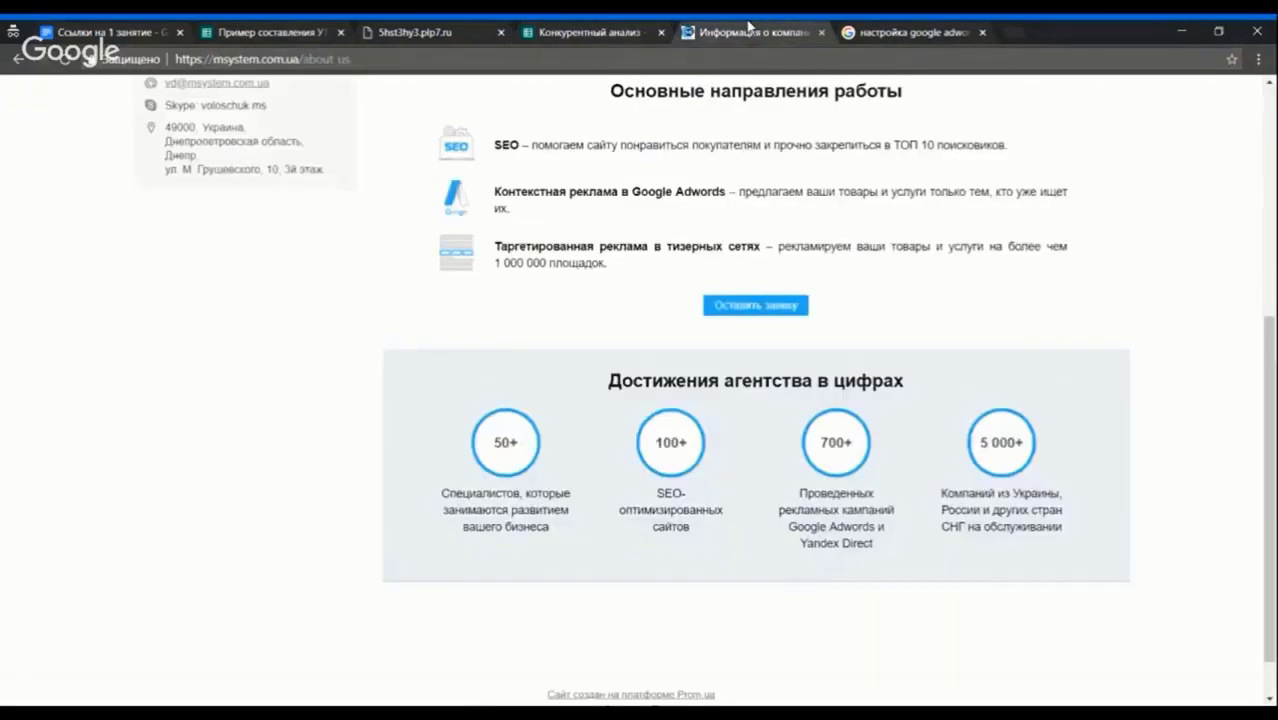
scroll(800, 299, up, 1)
scroll(800, 299, up, 2)
scroll(737, 386, down, 2)
scroll(737, 386, up, 4)
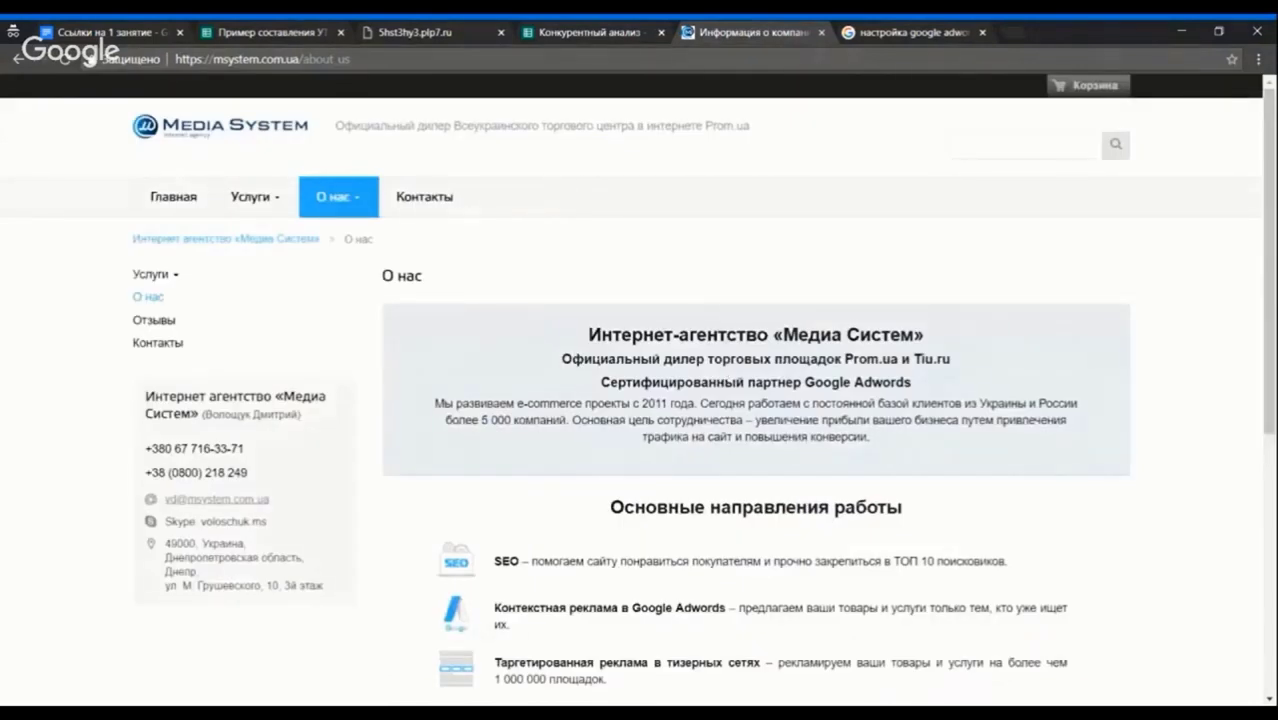
drag(561, 362, 937, 362)
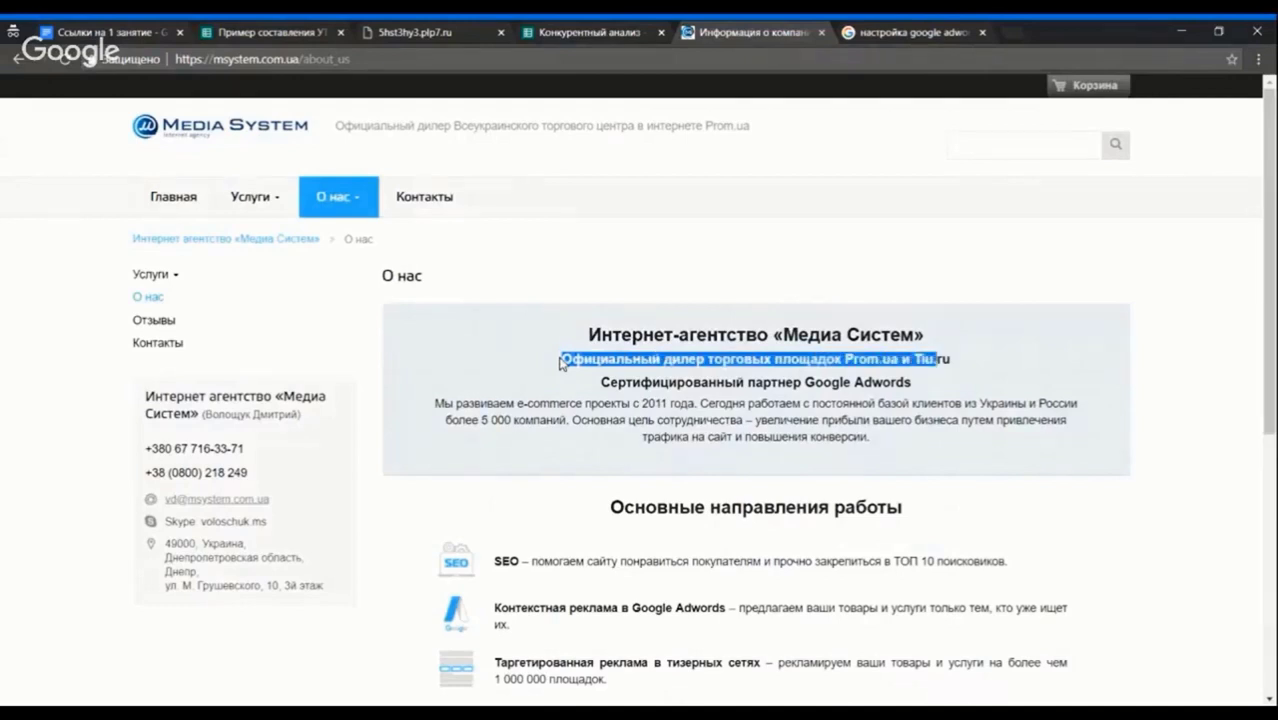
click(958, 352)
double_click(740, 360)
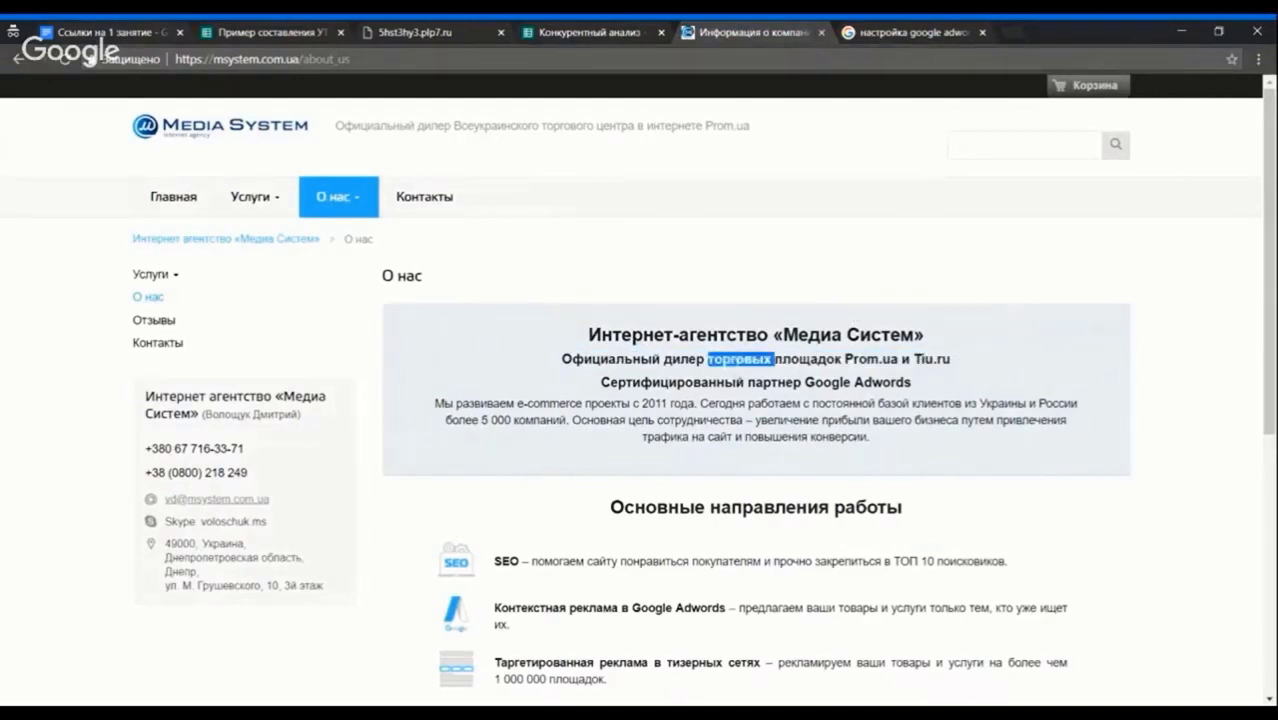
triple_click(740, 360)
key(ctrl+c)
Paste the copied dealer statement into F2 below the campaigns line, wrap it before площадок and finish editing the cell
click(590, 32)
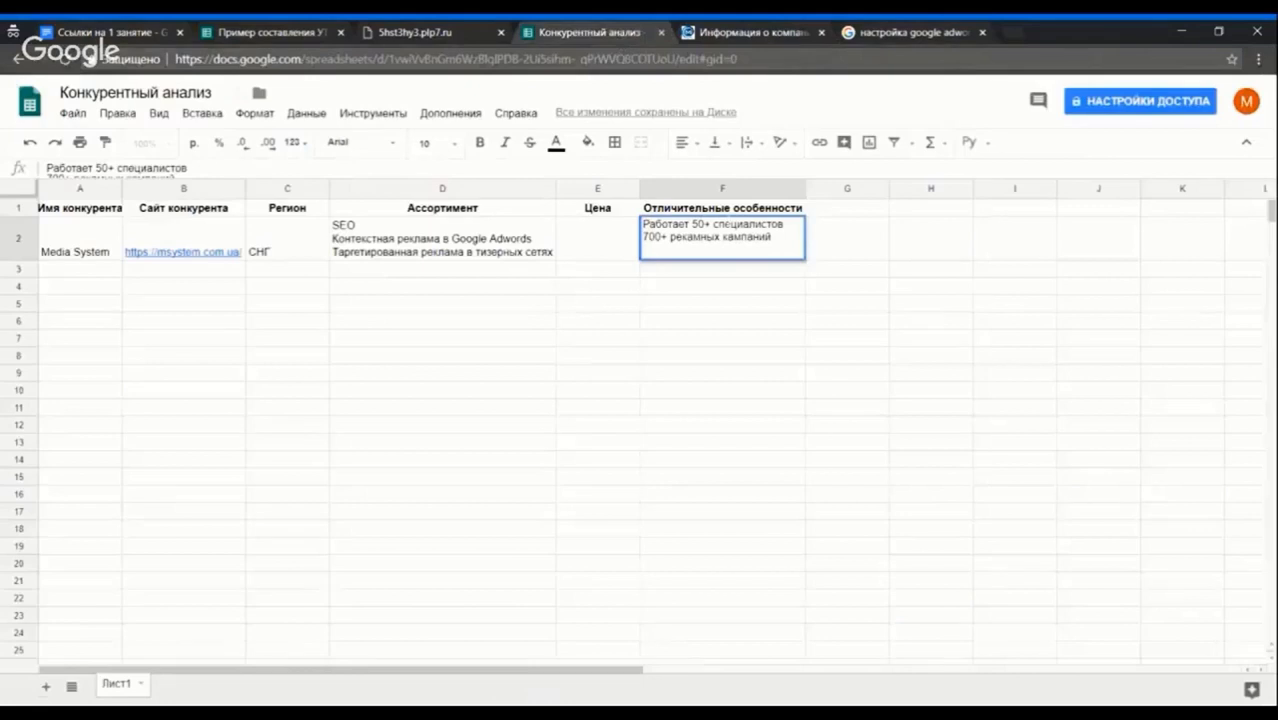
key(ctrl+Return)
key(ctrl+v)
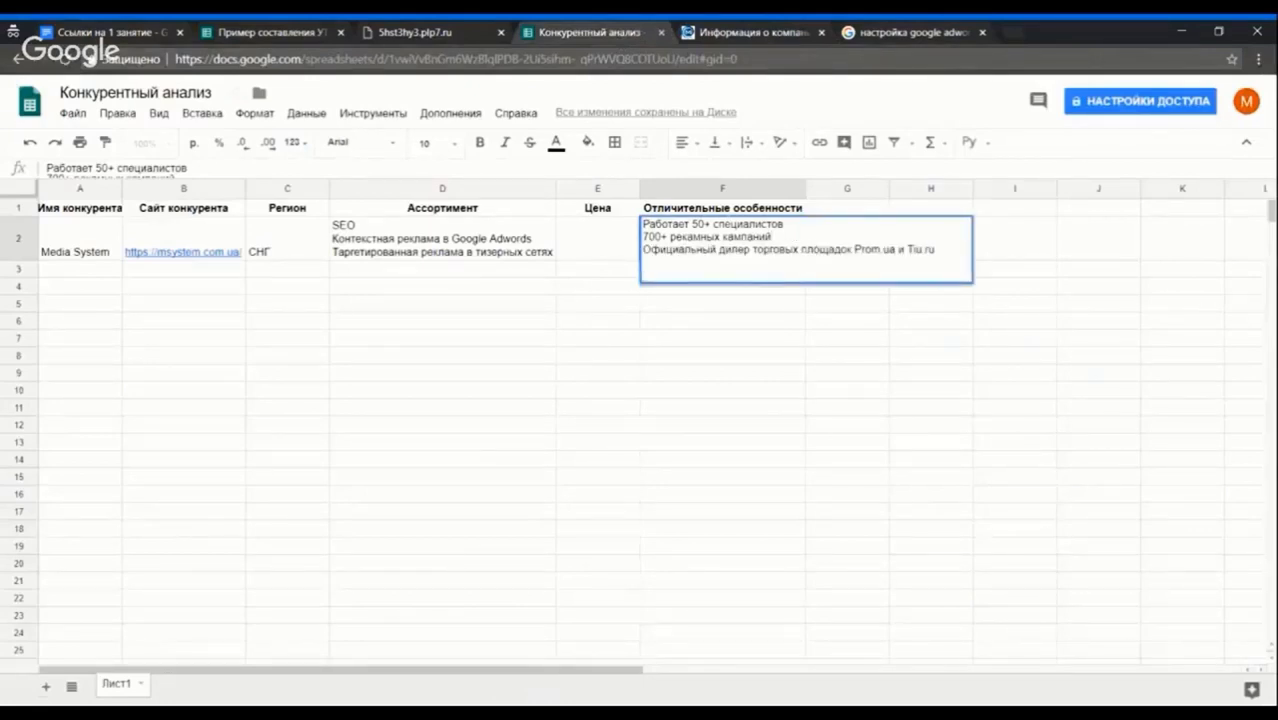
key(ctrl+Return)
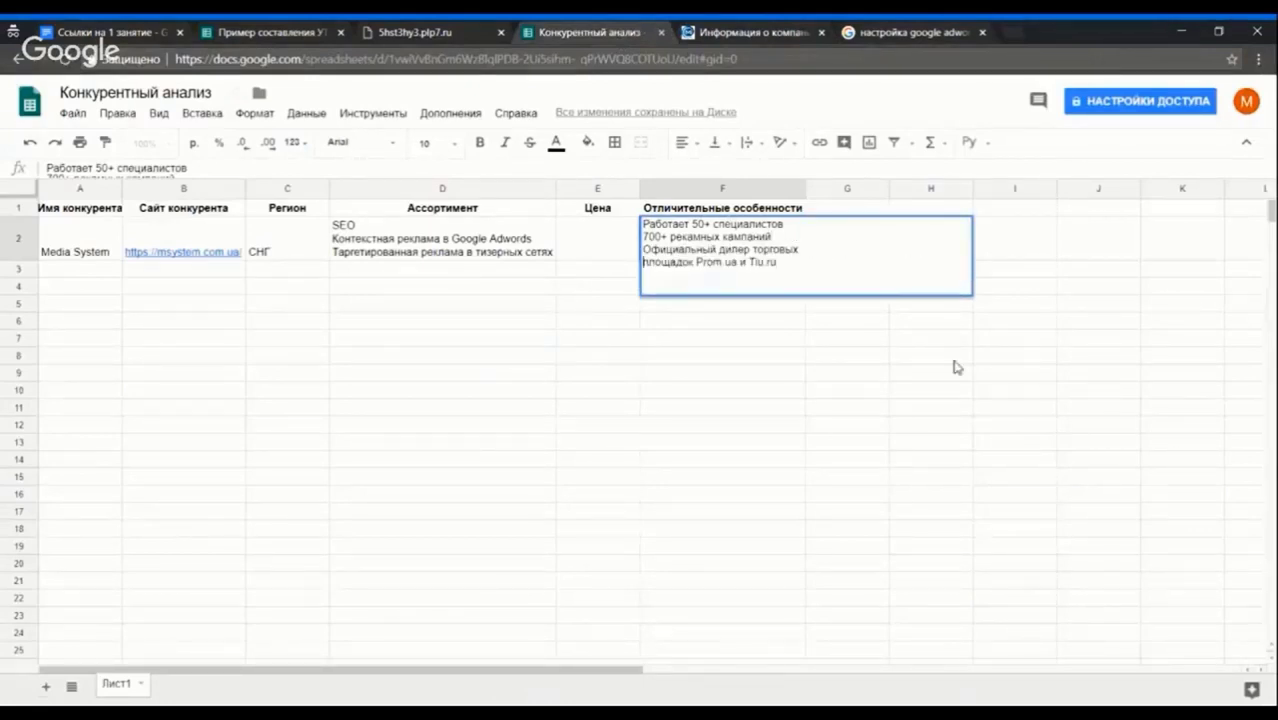
click(803, 362)
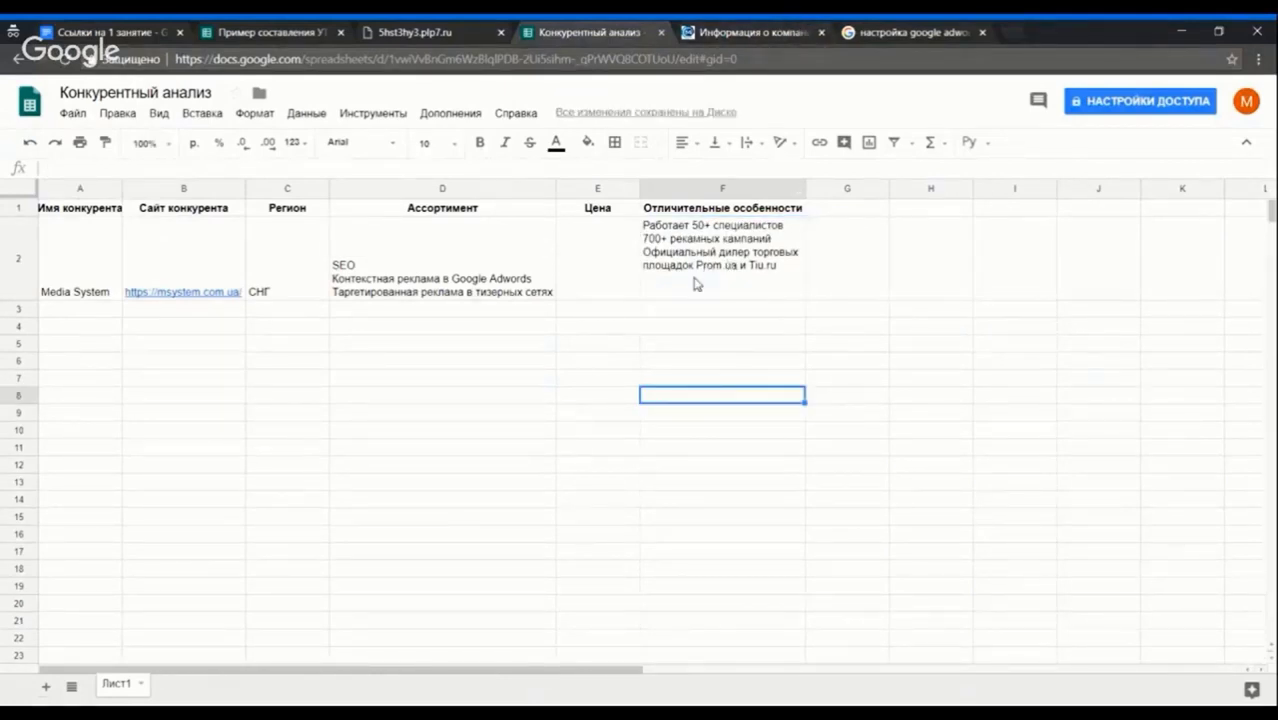
Add "Сертифицированный партнер Google Adwords" from Media System's О нас page as a new line in F2, wrapped before Google
click(694, 24)
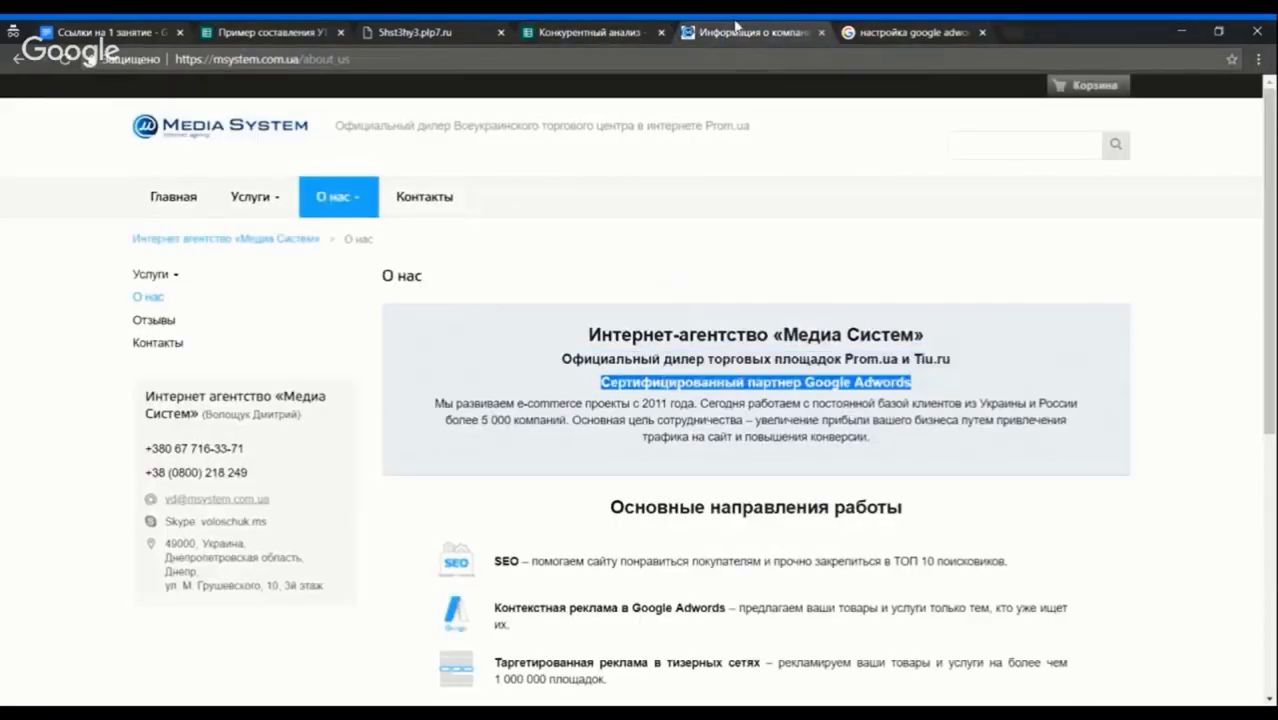
click(640, 30)
double_click(784, 283)
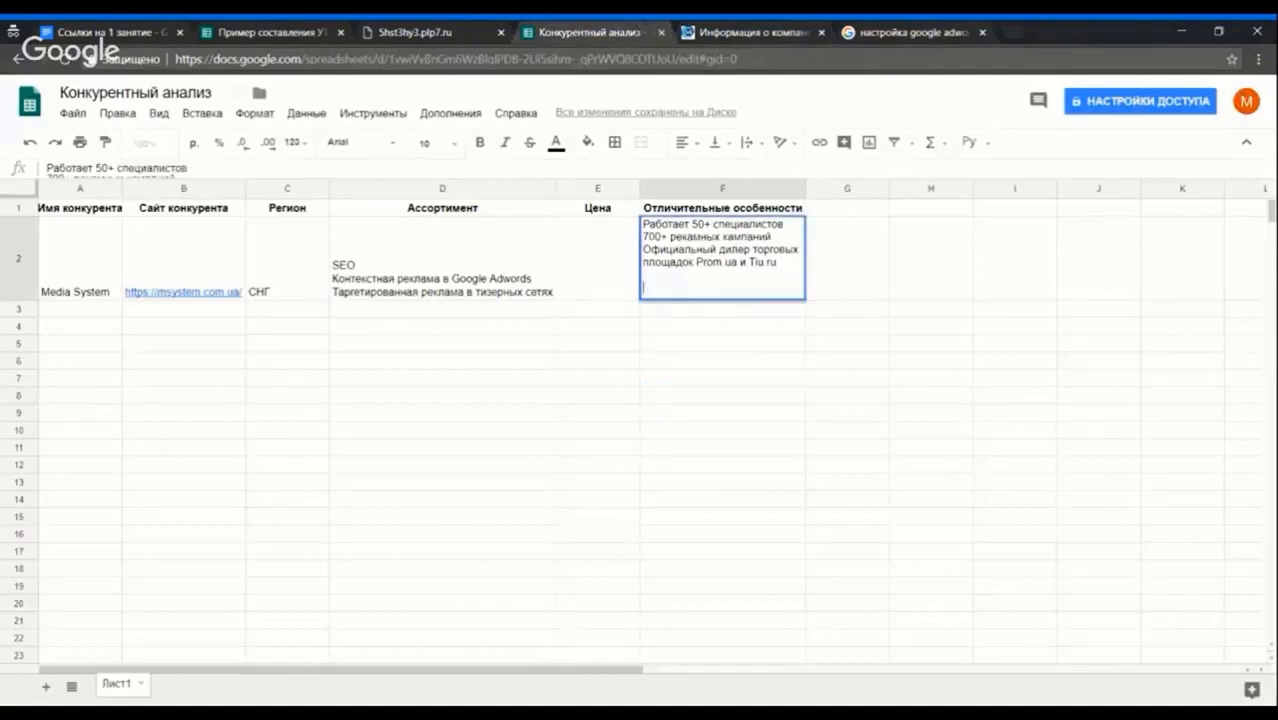
text(Сертифицированный партнер Google Adwords)
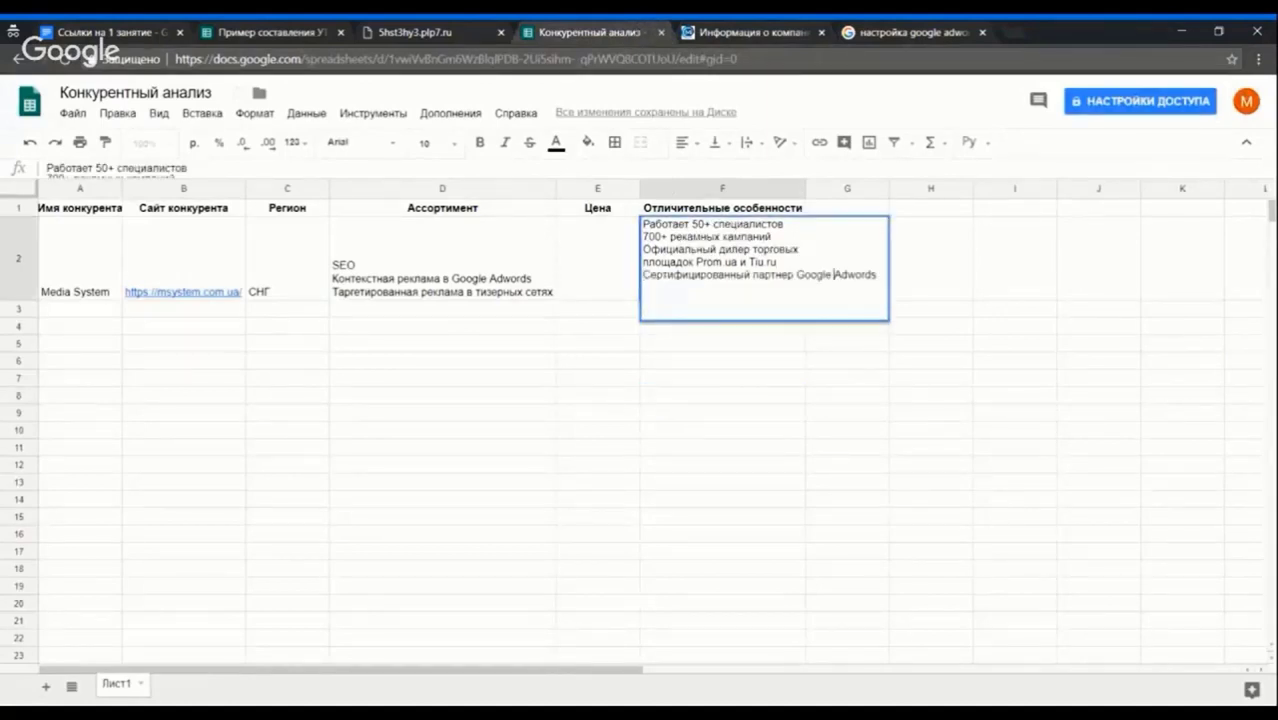
Check the client figures on the О нас page and add "Более 5000 клиентов" as the last line of F2
click(772, 30)
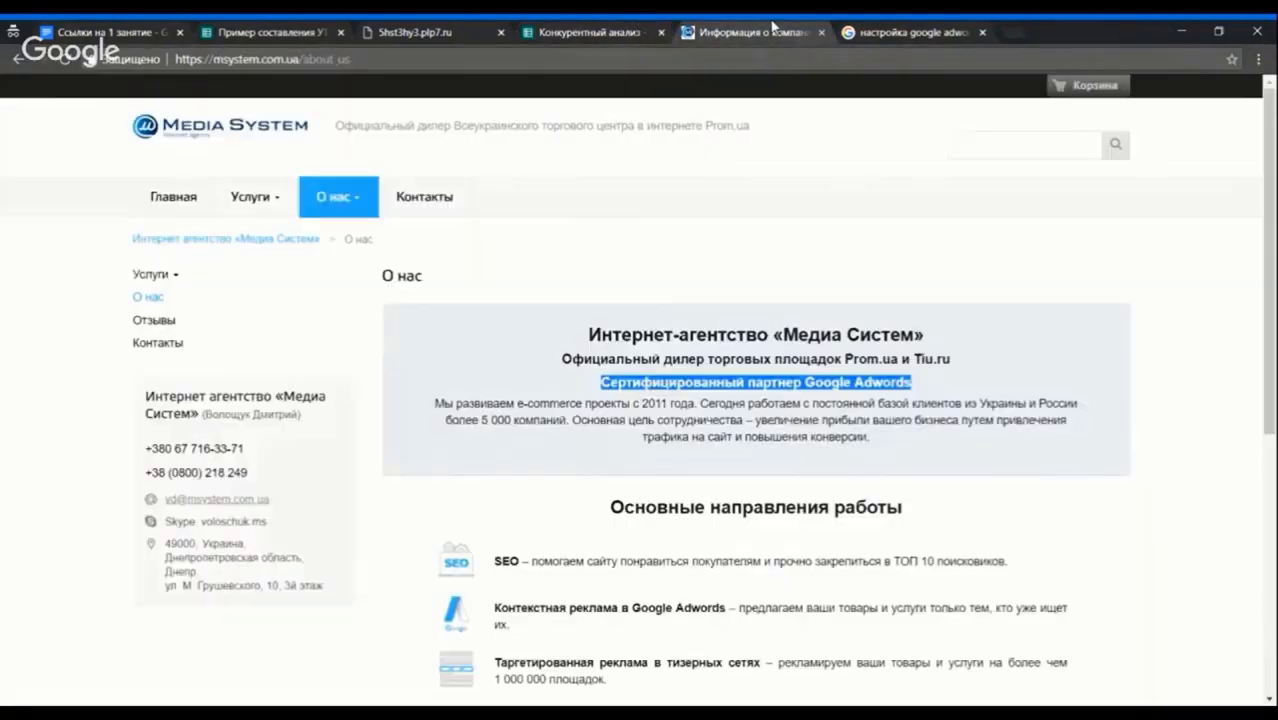
scroll(756, 314, down, 1)
click(756, 314)
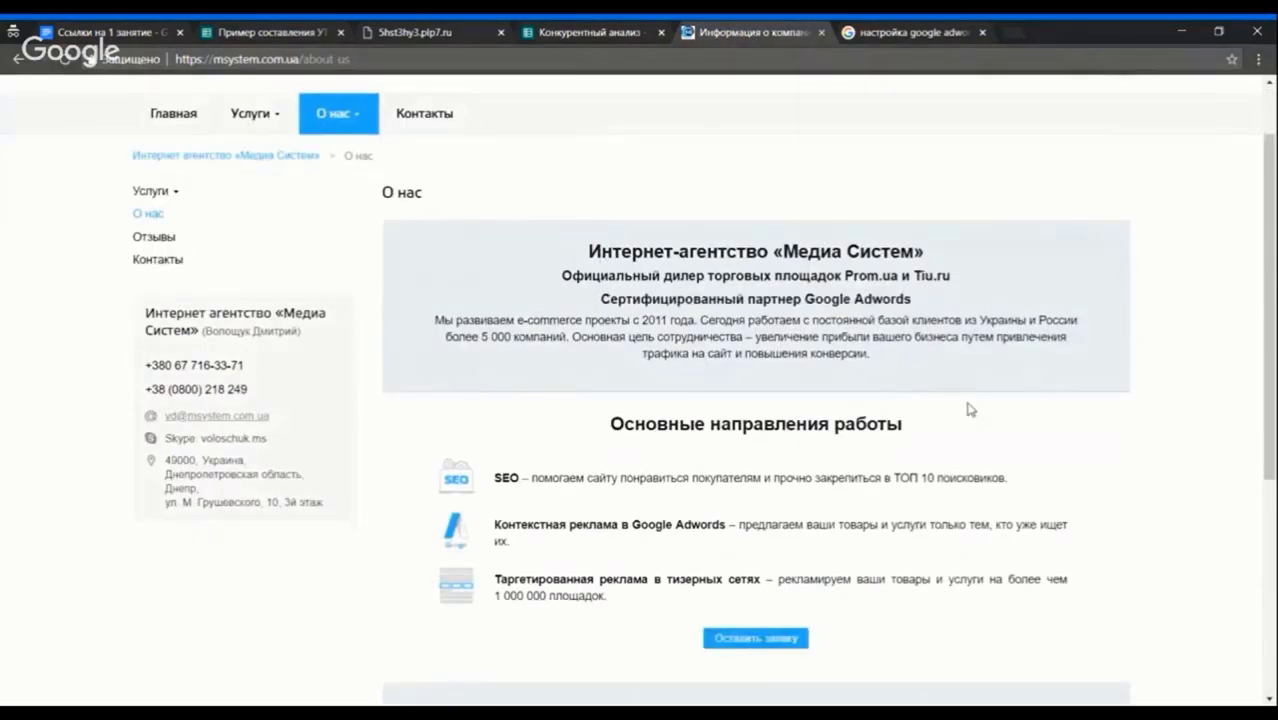
click(584, 30)
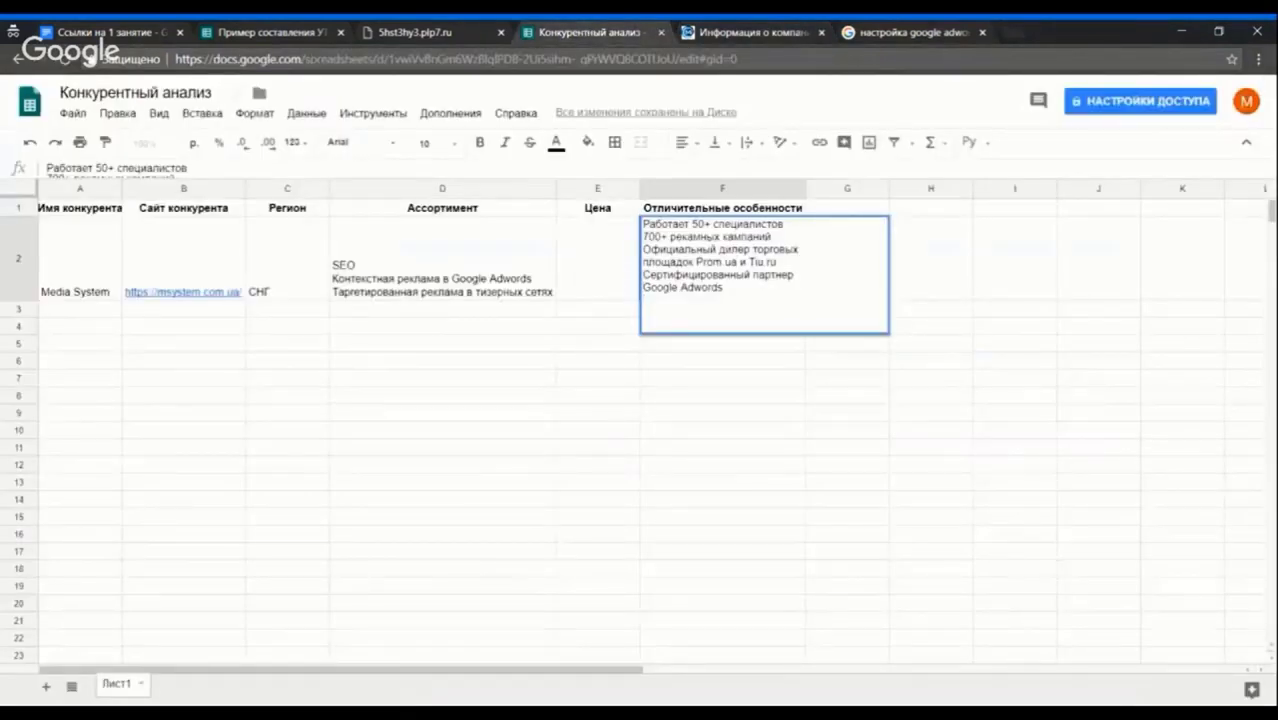
text(Более 5000 клиентов)
key(Return)
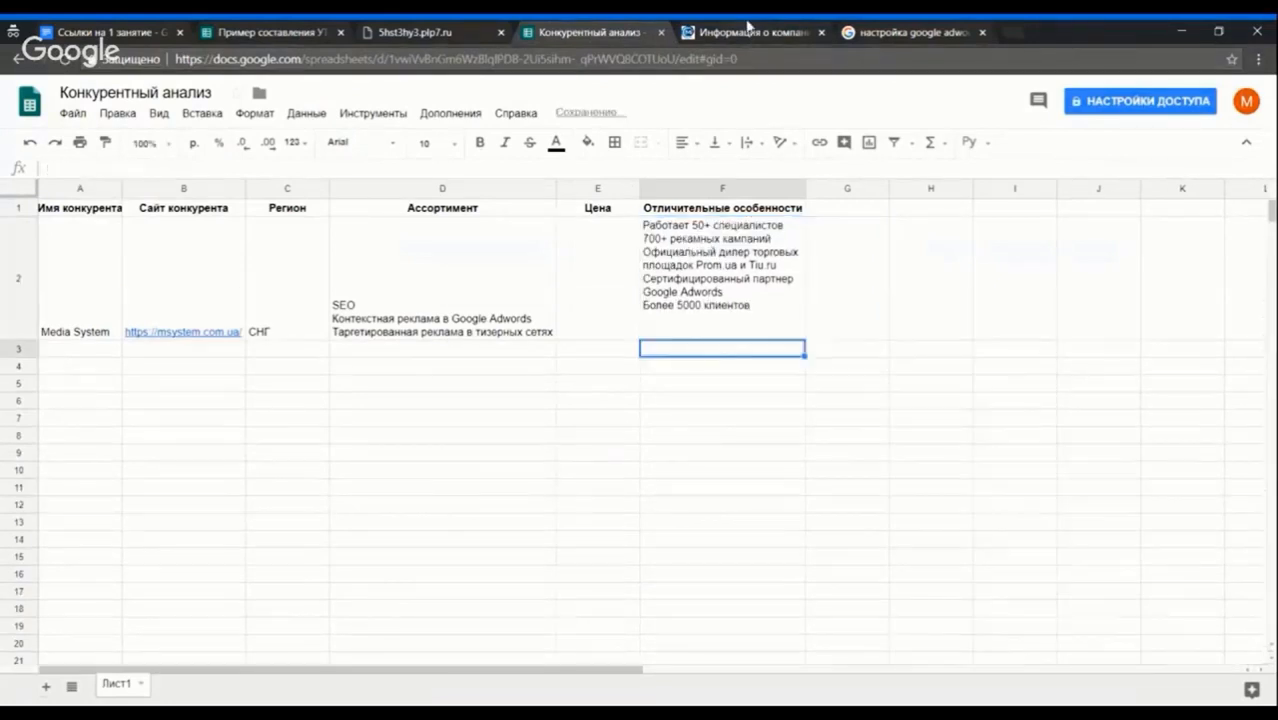
Examine the customer reviews and their ratings on Media System's Отзывы page
click(749, 30)
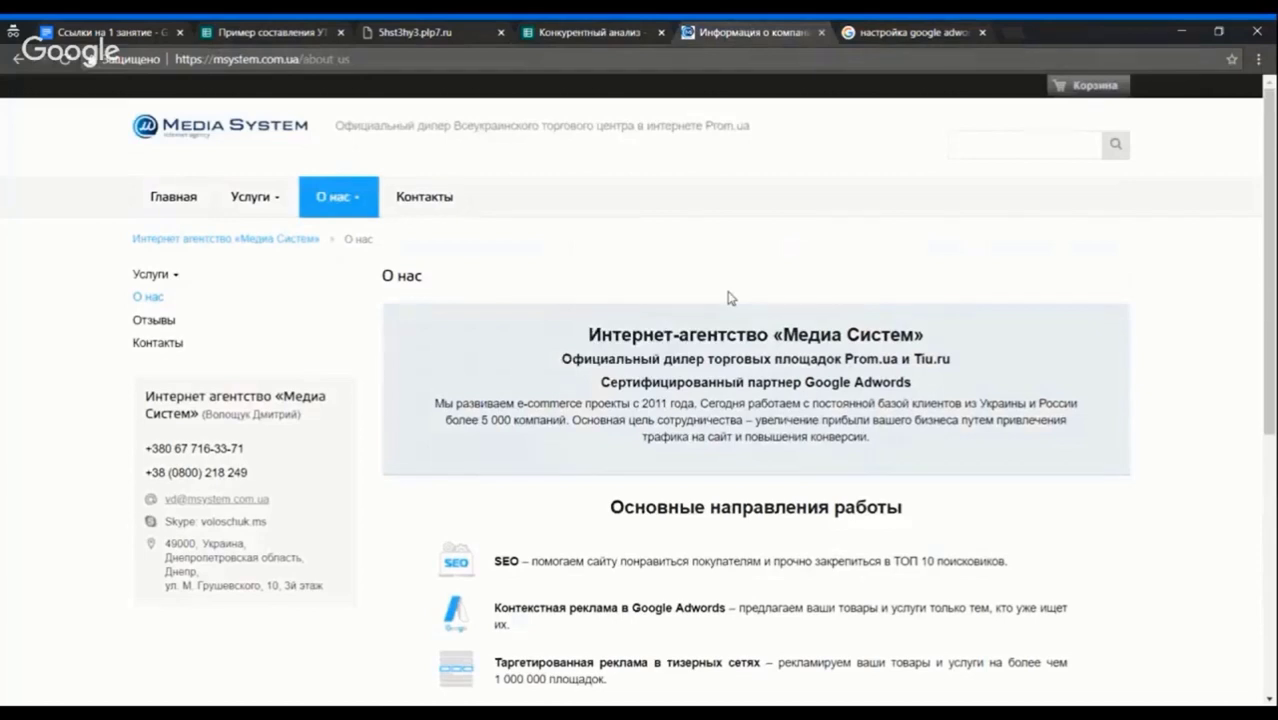
mouse_move(355, 200)
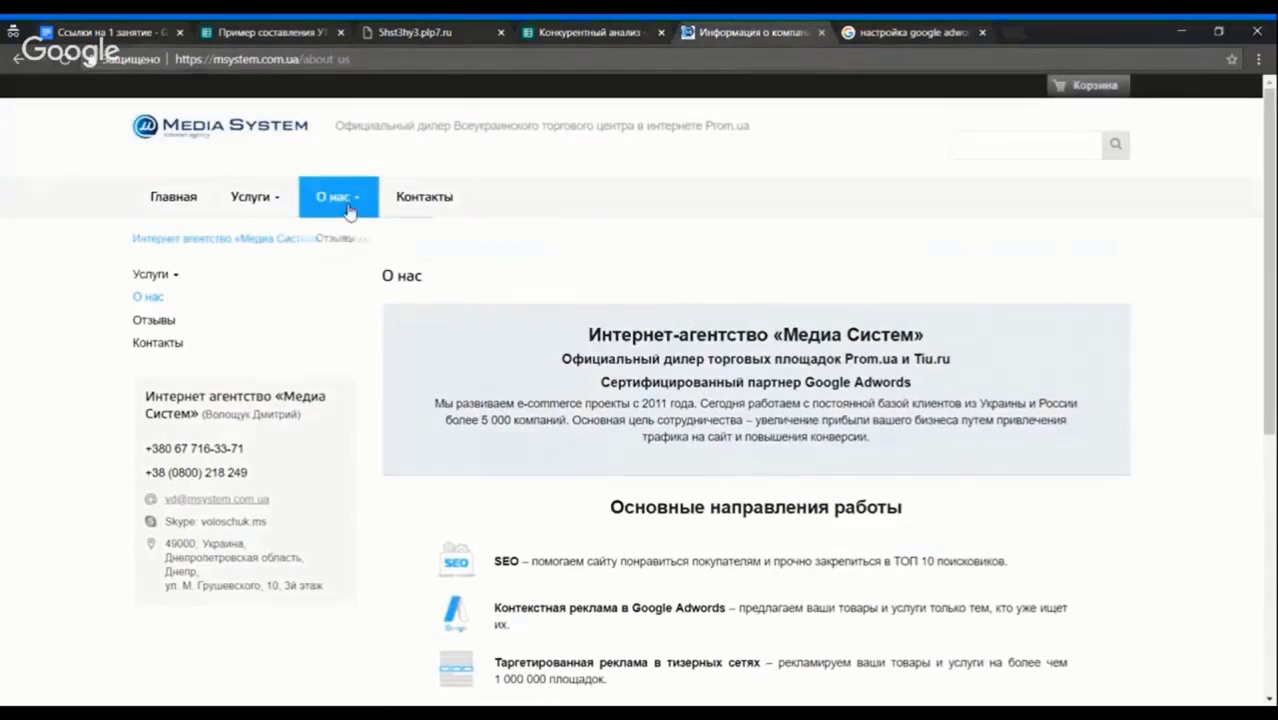
click(333, 241)
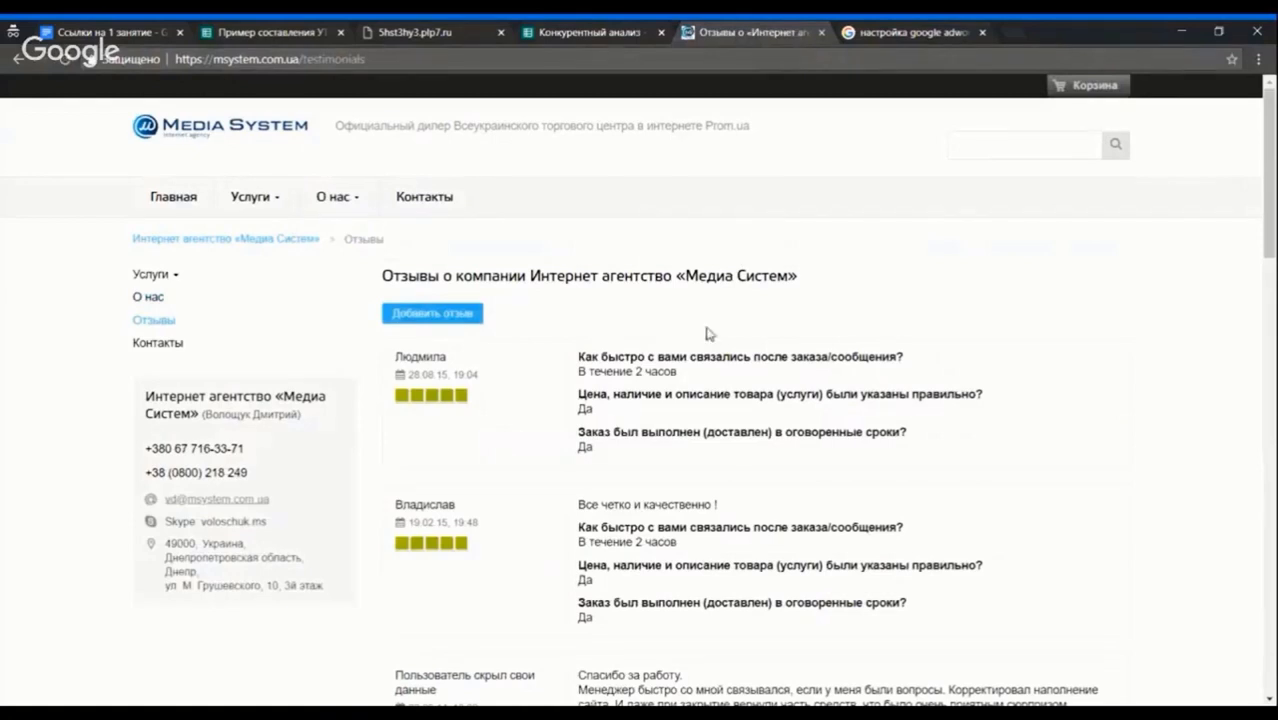
scroll(538, 382, down, 2)
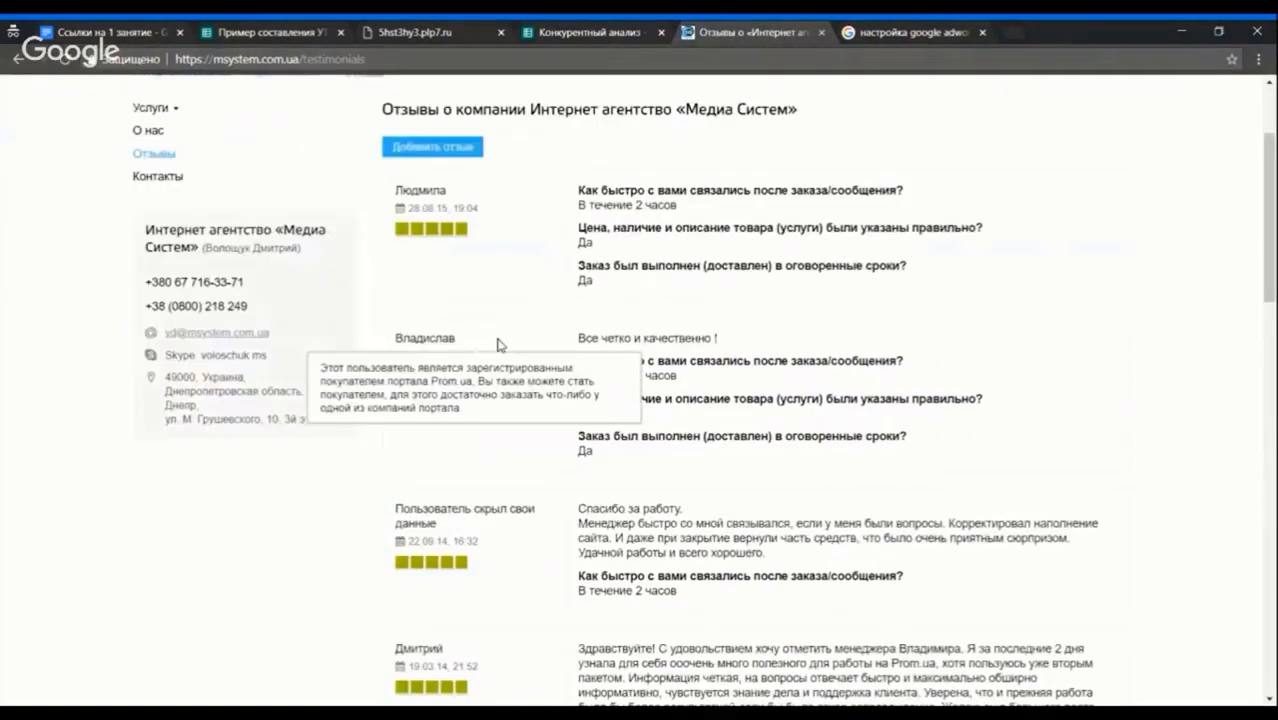
scroll(855, 402, down, 7)
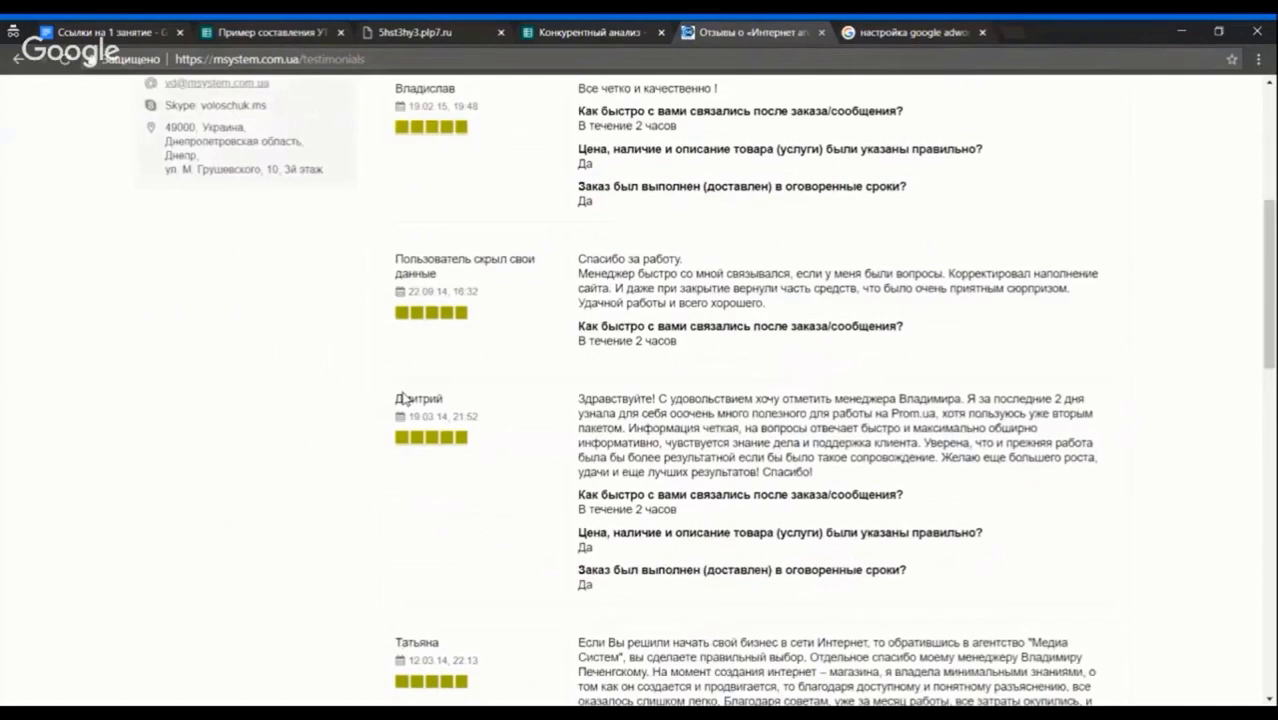
scroll(855, 402, down, 3)
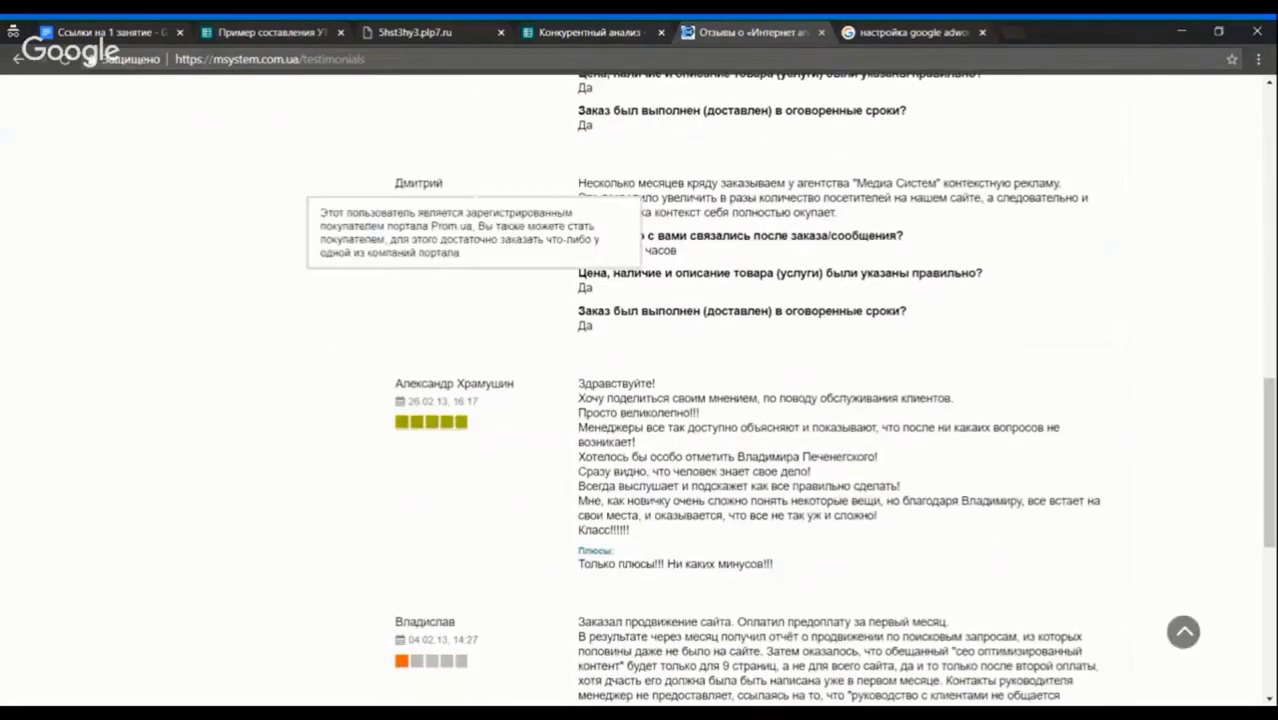
scroll(557, 385, down, 5)
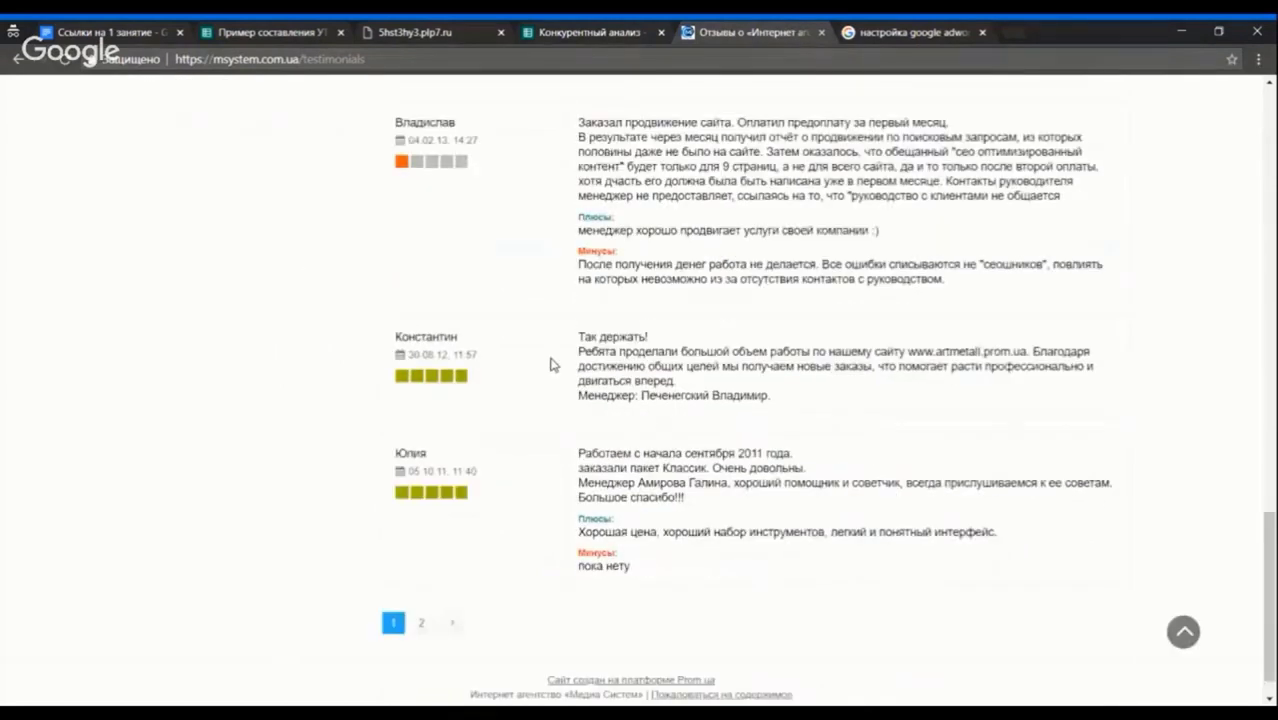
scroll(553, 365, down, 1)
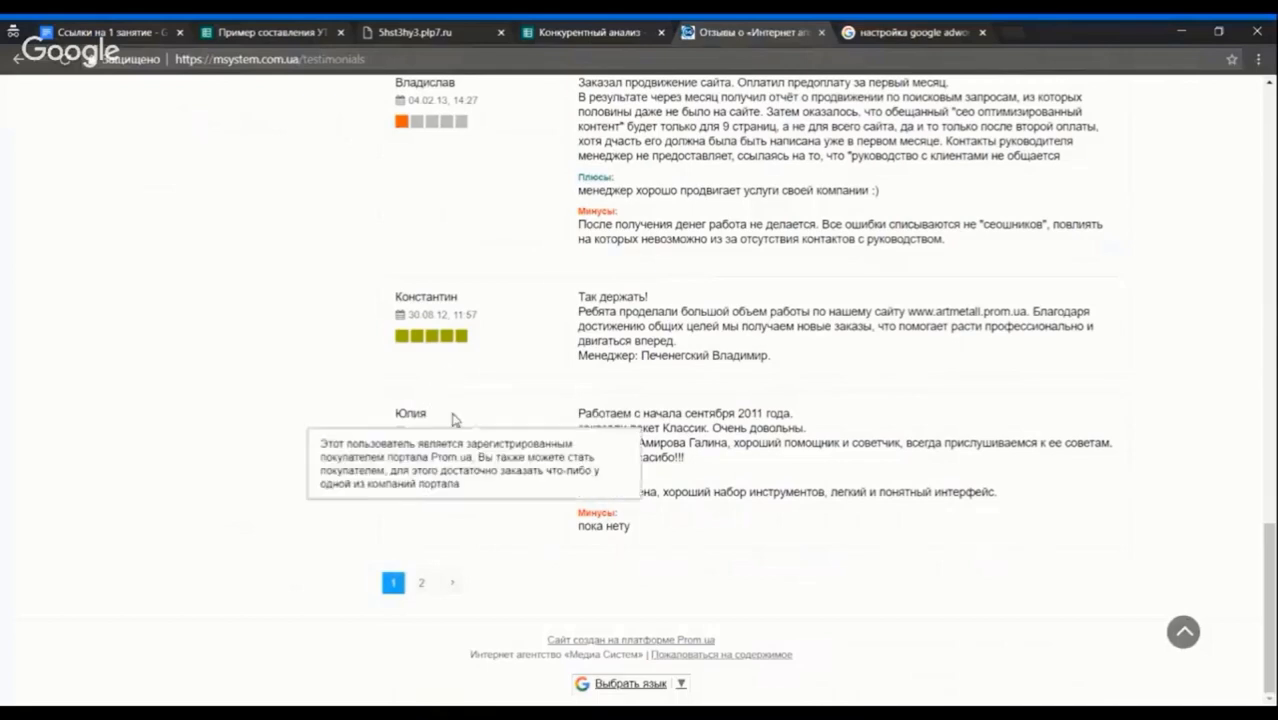
Add "На сайте текстовые отзывы" as a new line at the end of F2 in the competitor table
click(585, 32)
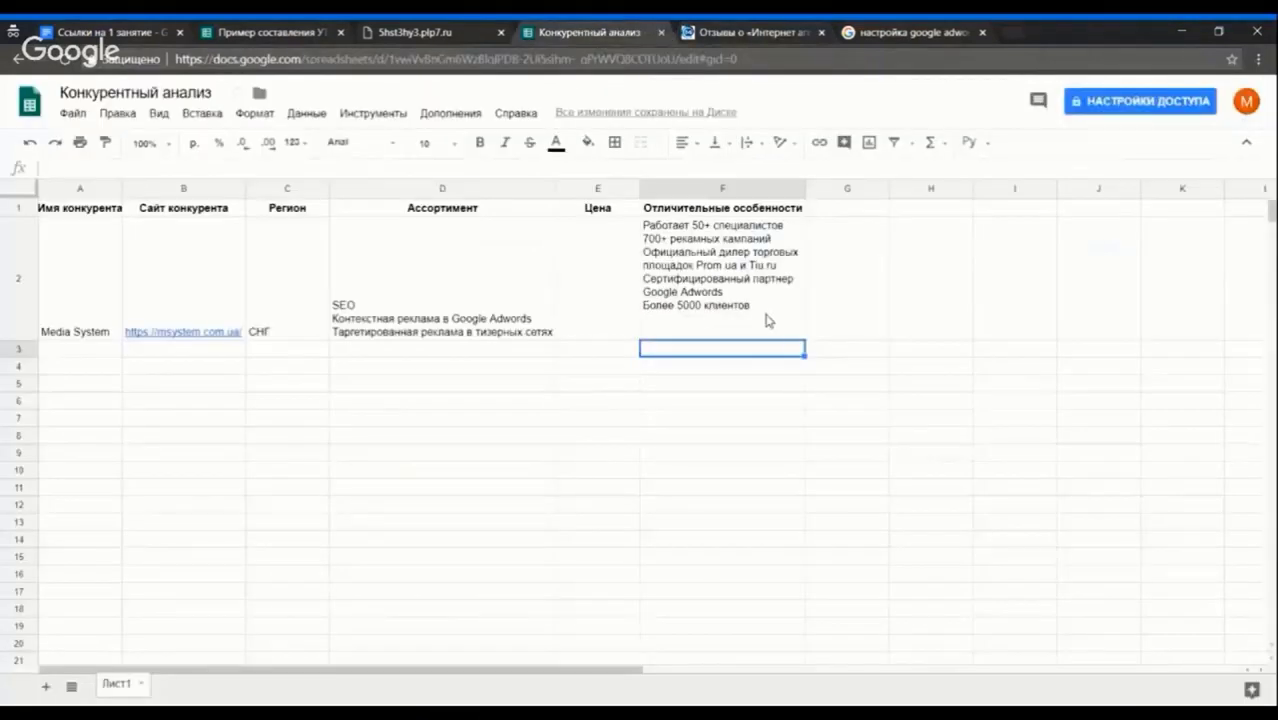
double_click(768, 319)
text(На сайте текс)
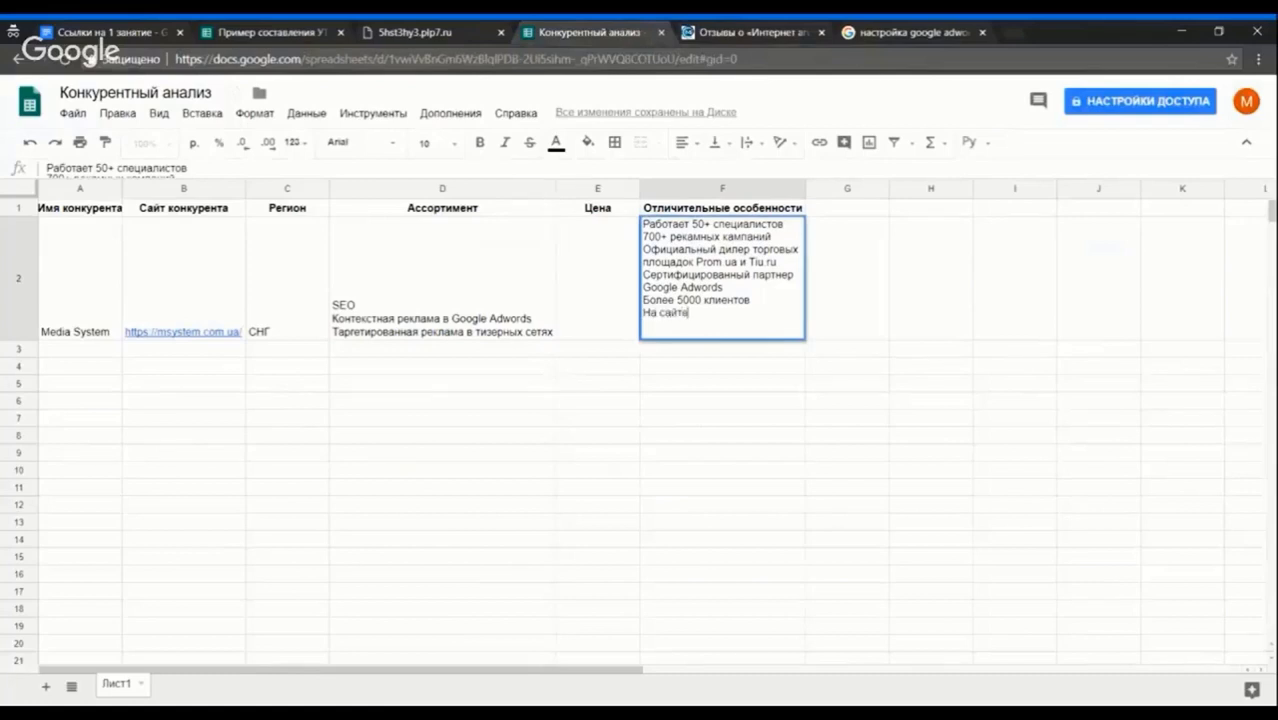
text(товые отзывы)
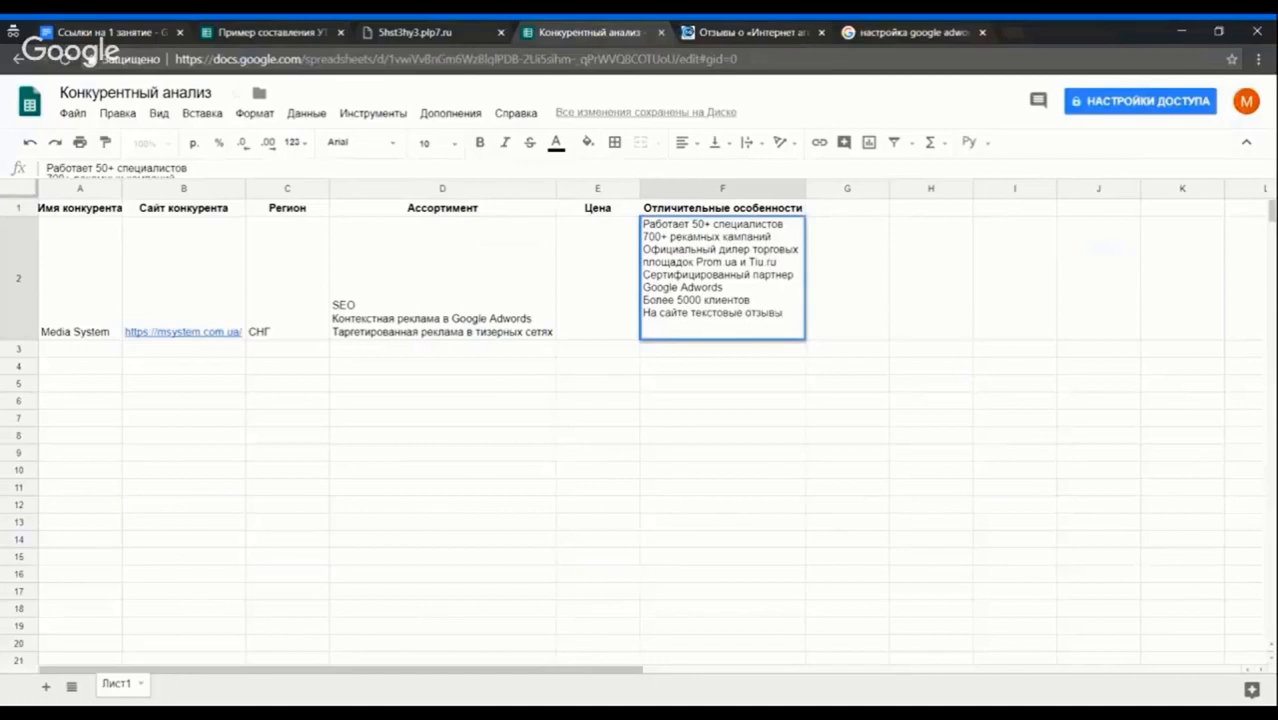
Try to highlight the text reviews line in F2 with an orange-red fill and undo the fill
key(shift+Home)
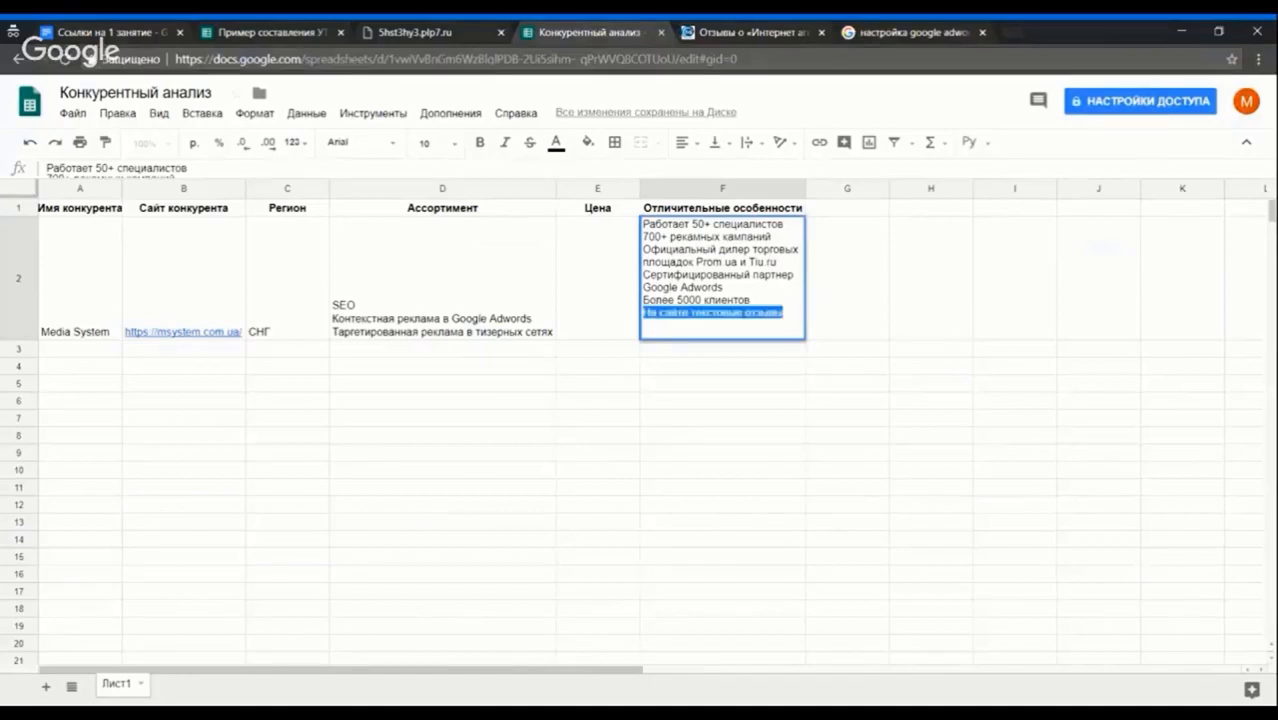
key(shift+Up)
click(752, 313)
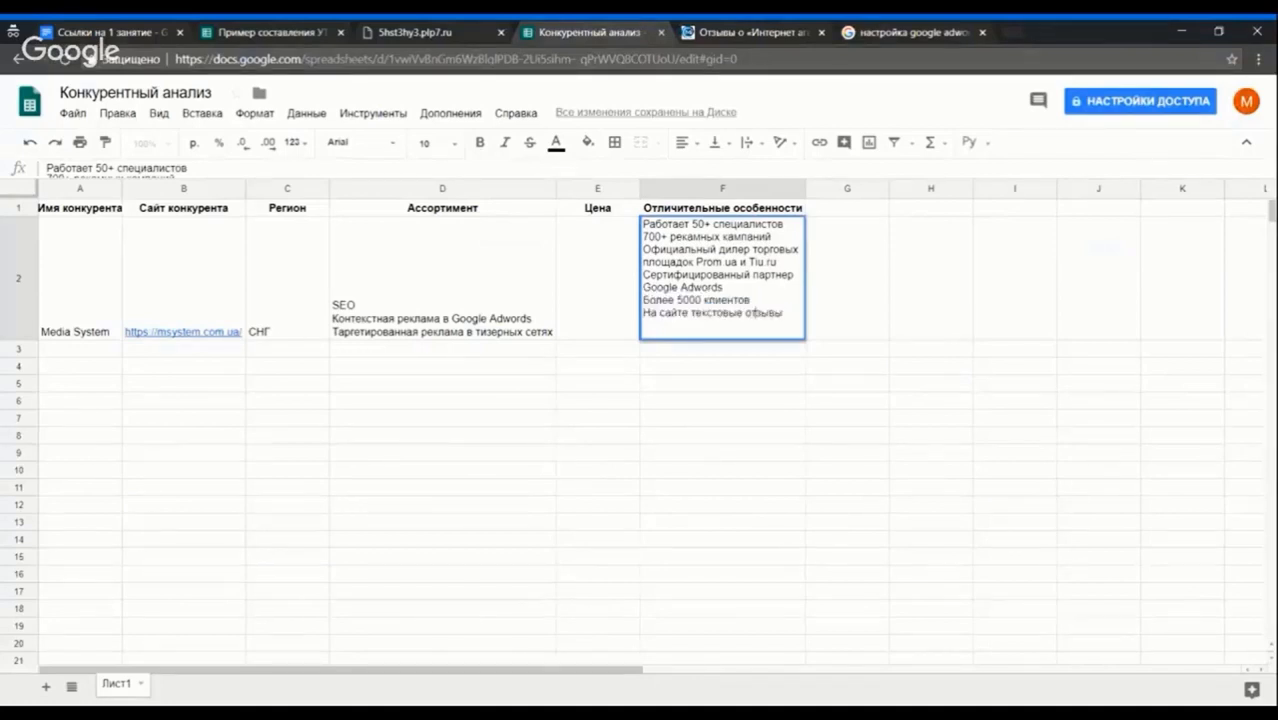
key(shift+Home)
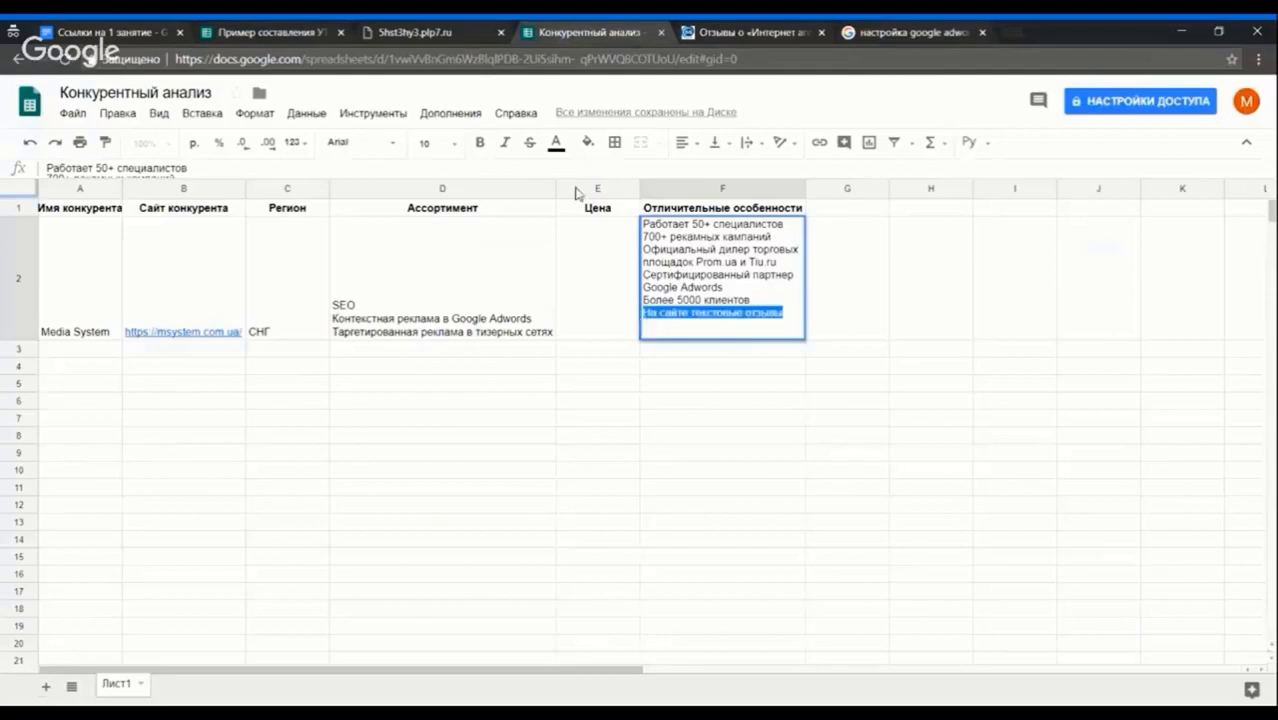
click(587, 142)
click(609, 211)
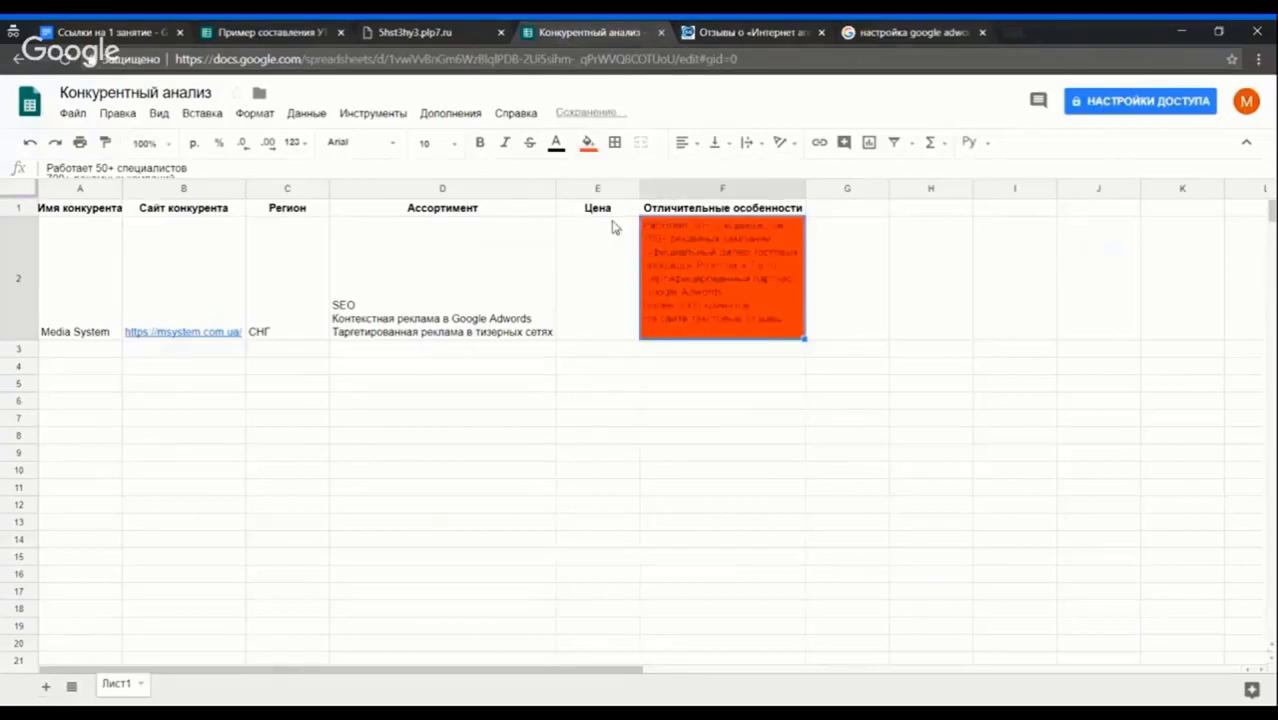
key(ctrl+z)
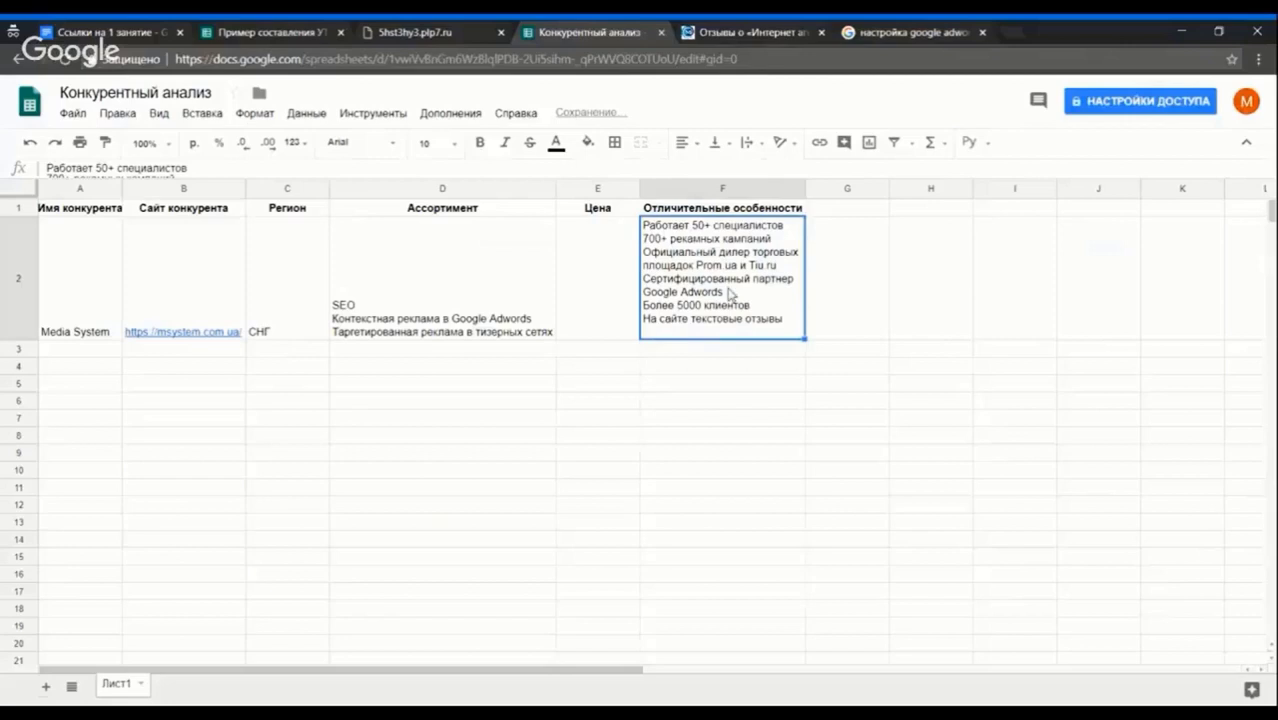
Colour only the line На сайте текстовые отзывы in F2 with orange-red text and finish editing the cell
click(867, 337)
double_click(765, 320)
drag(784, 313, 642, 313)
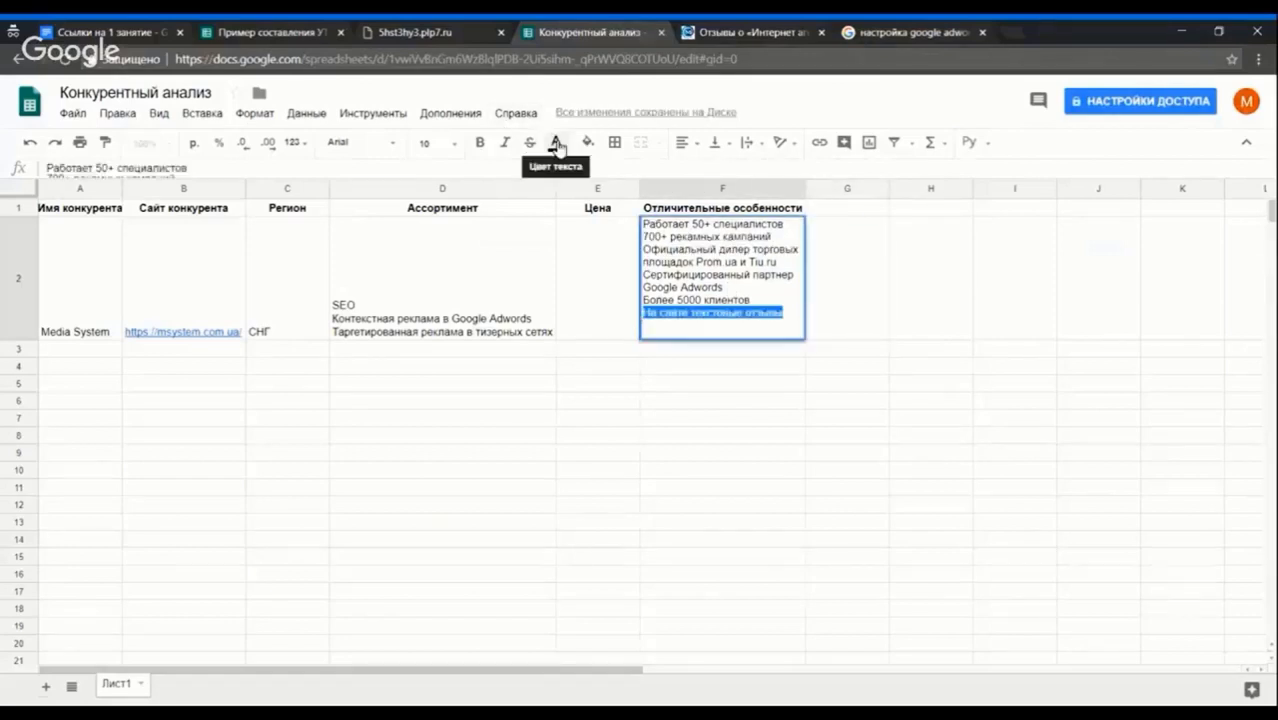
click(557, 146)
click(576, 216)
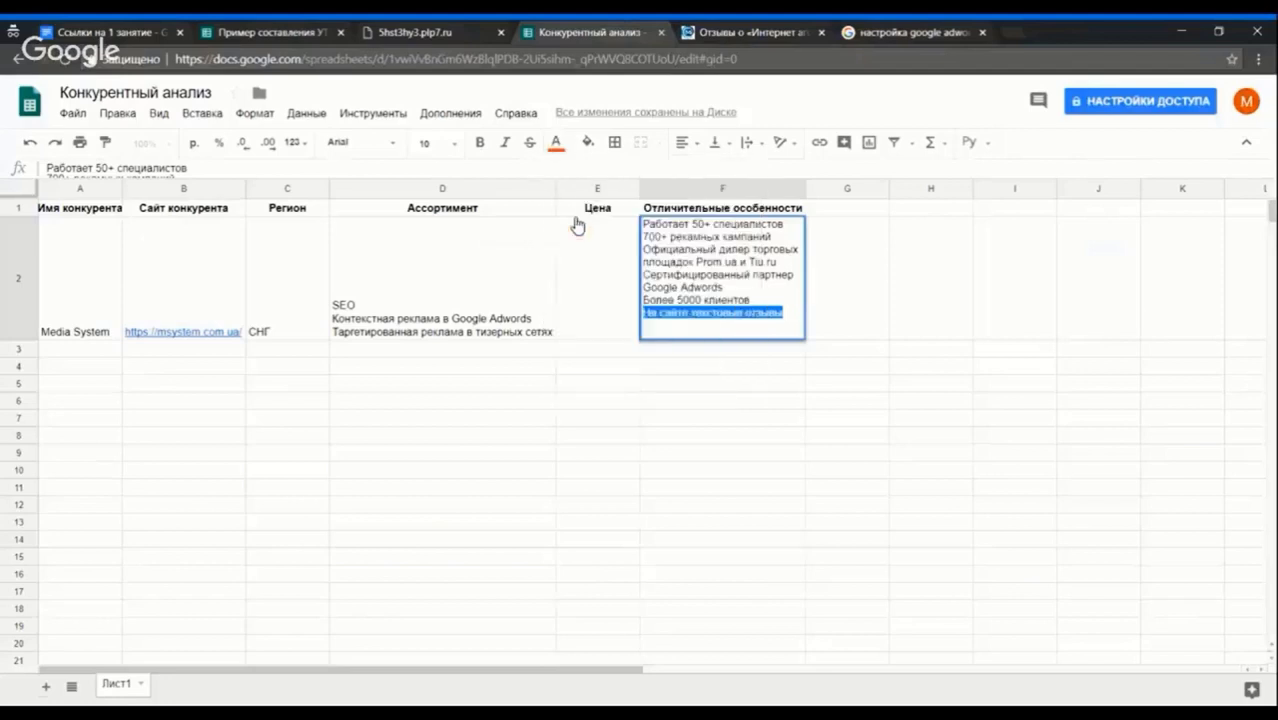
click(718, 348)
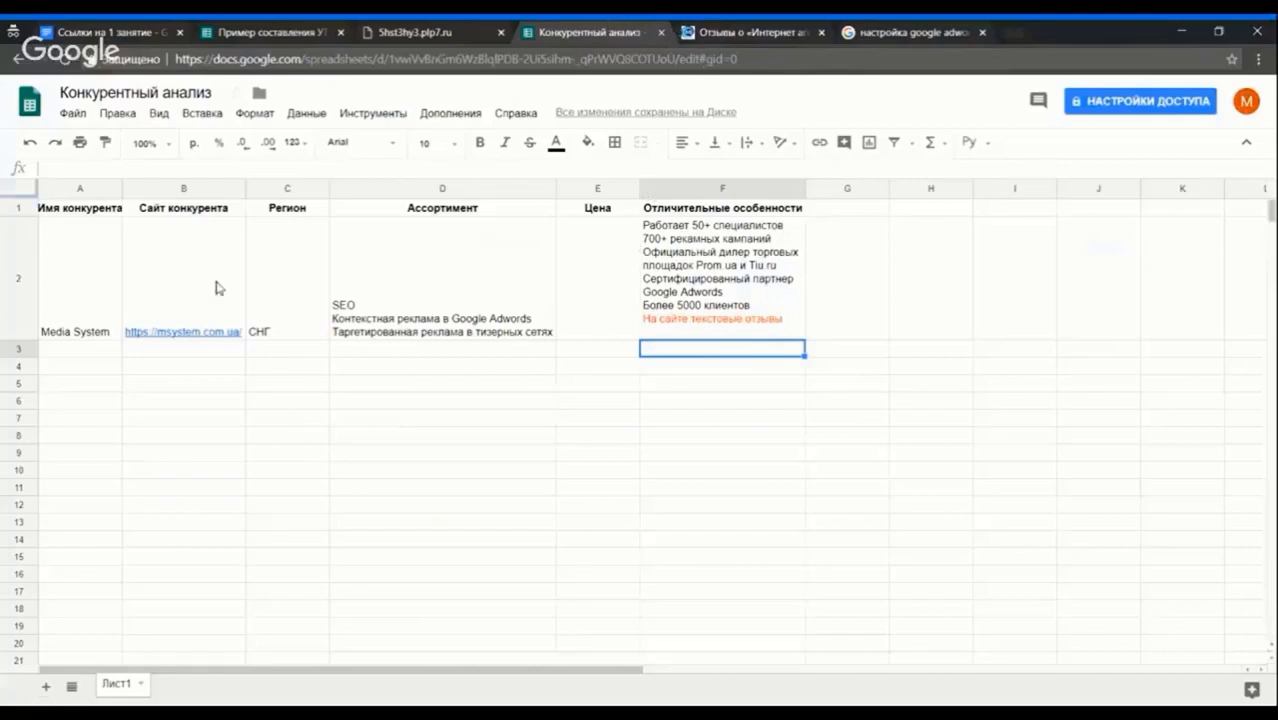
Look over Media System's reviews page again and compare it with the distinguishing features noted in F2
click(770, 29)
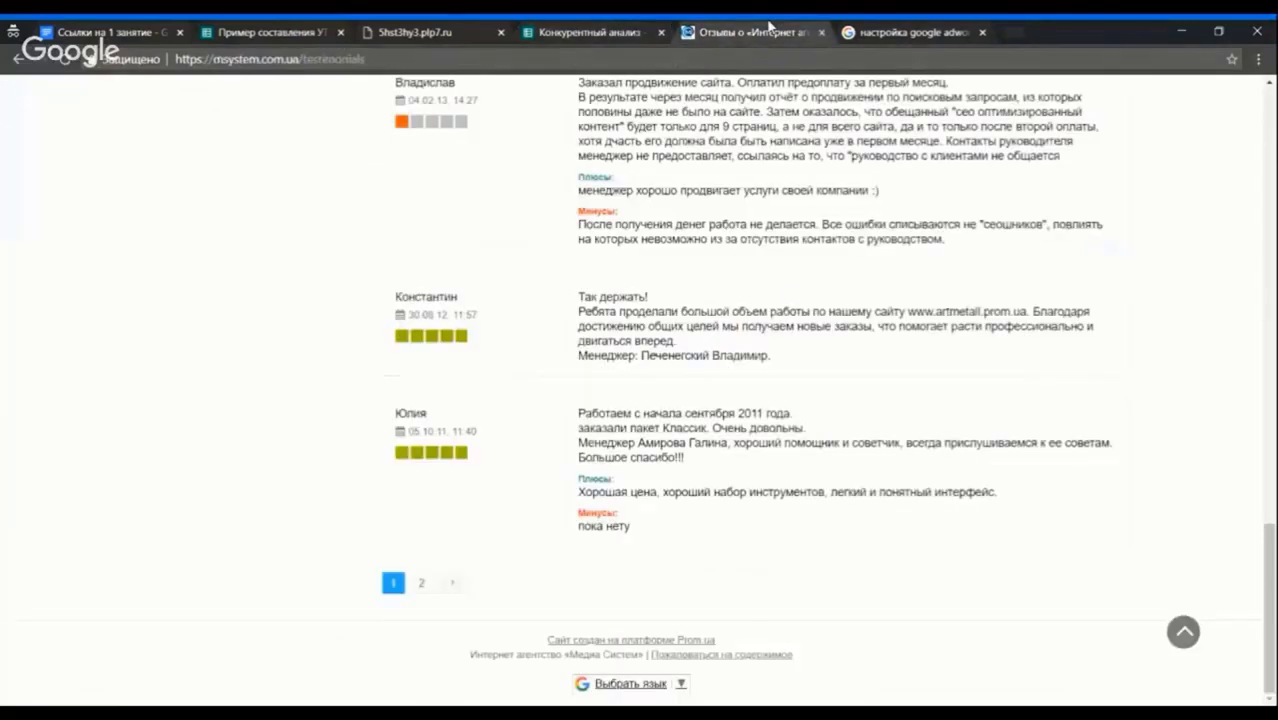
scroll(697, 323, up, 12)
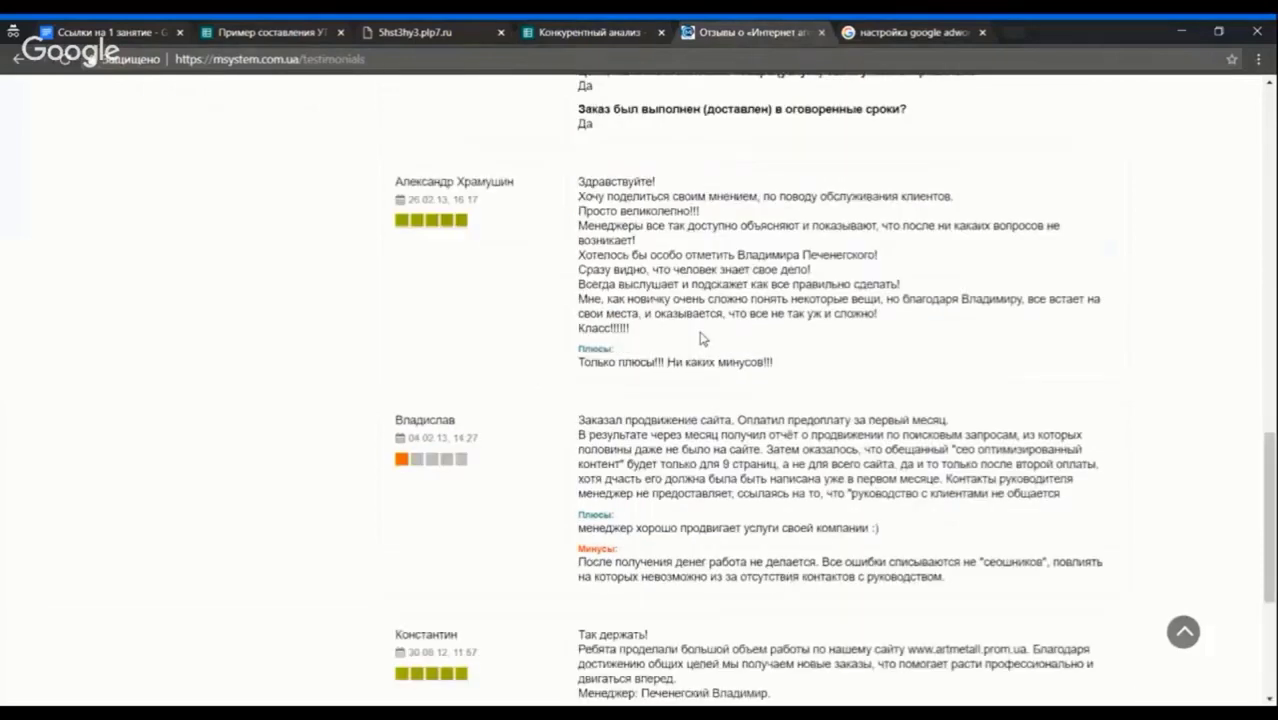
scroll(630, 178, up, 5)
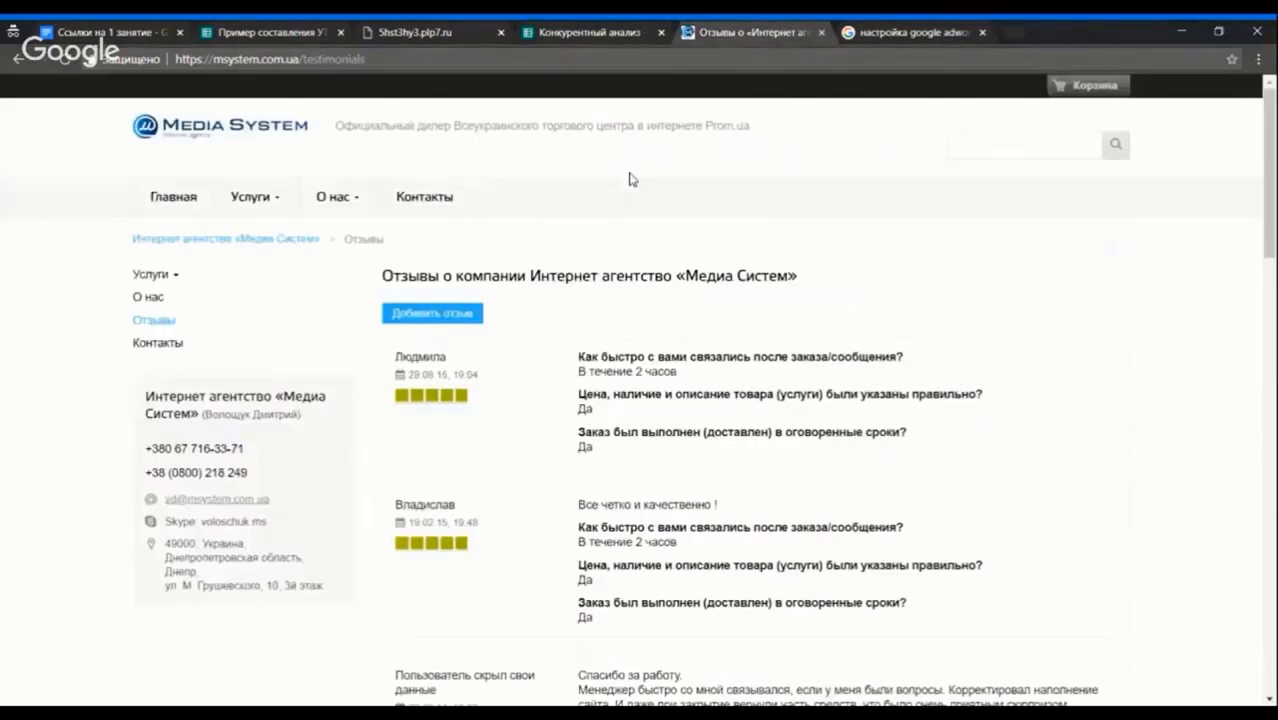
click(590, 32)
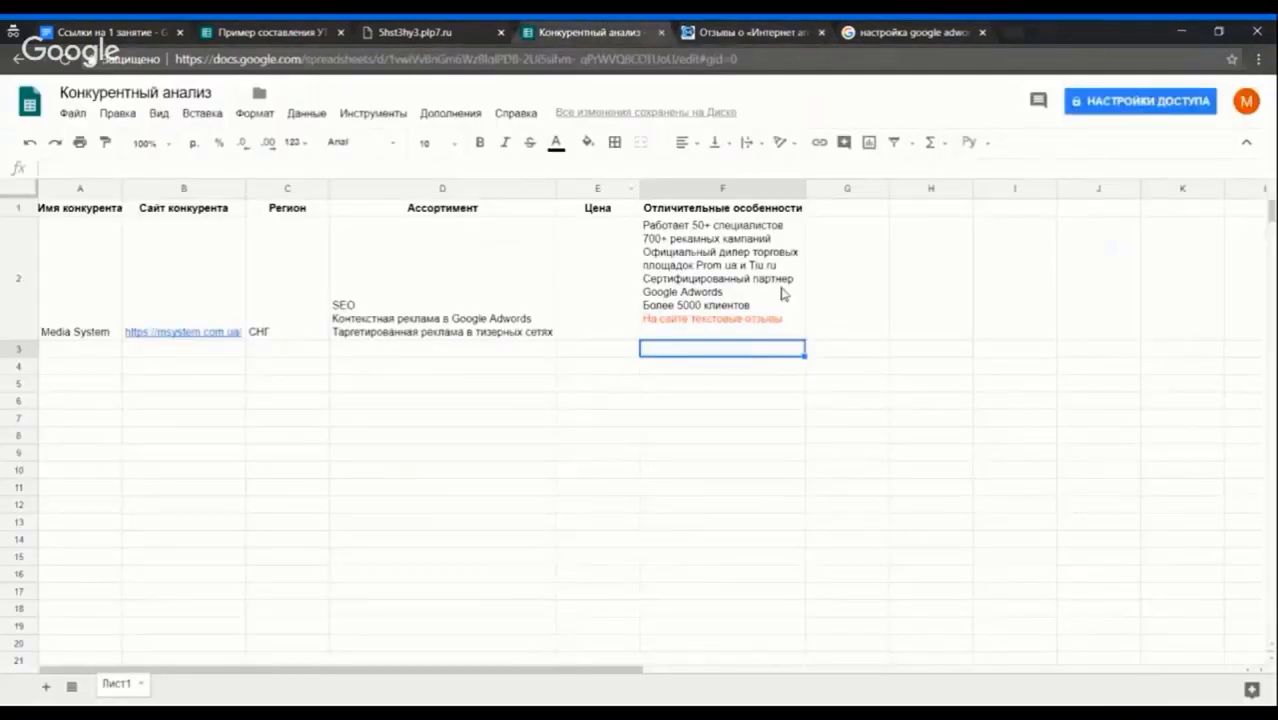
click(717, 292)
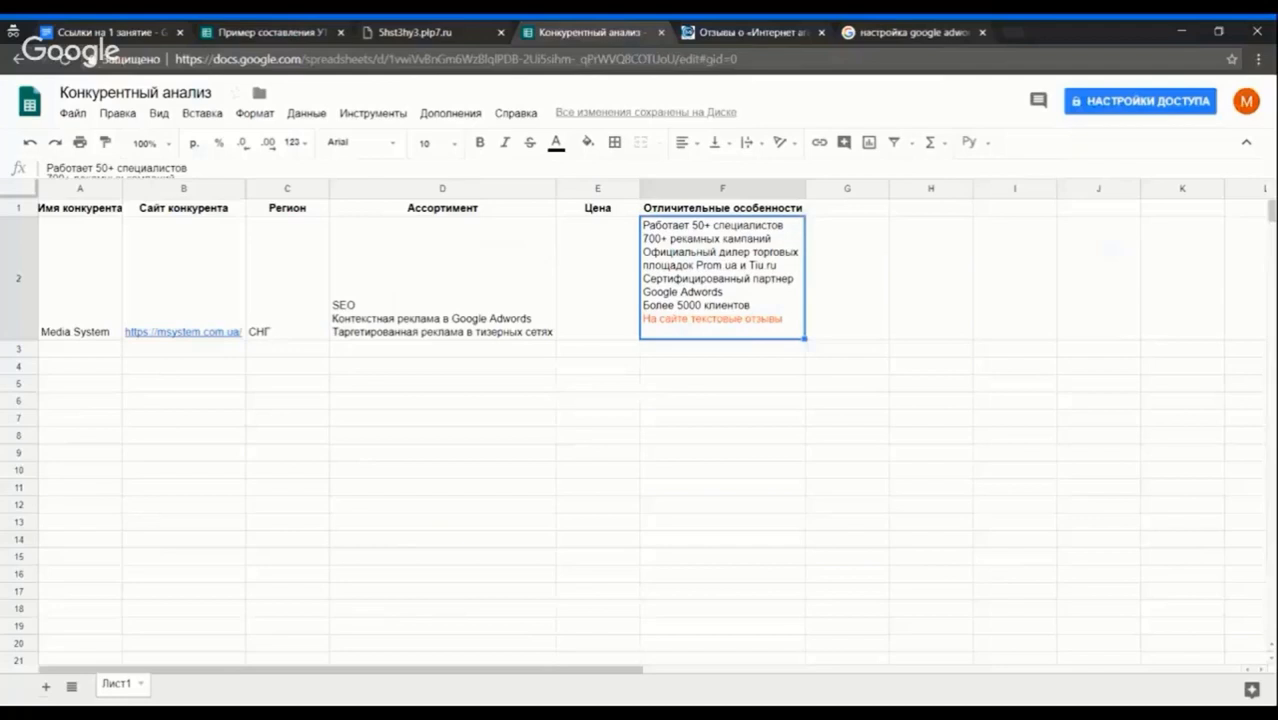
click(767, 32)
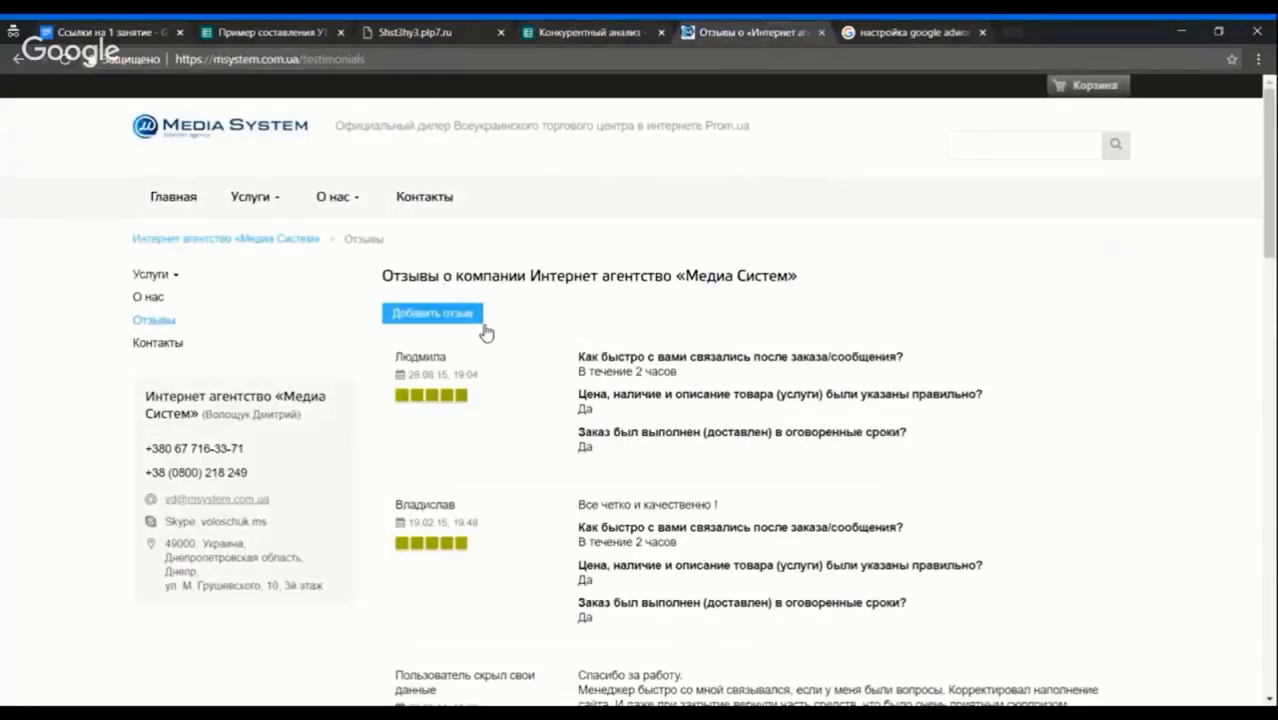
scroll(487, 335, down, 3)
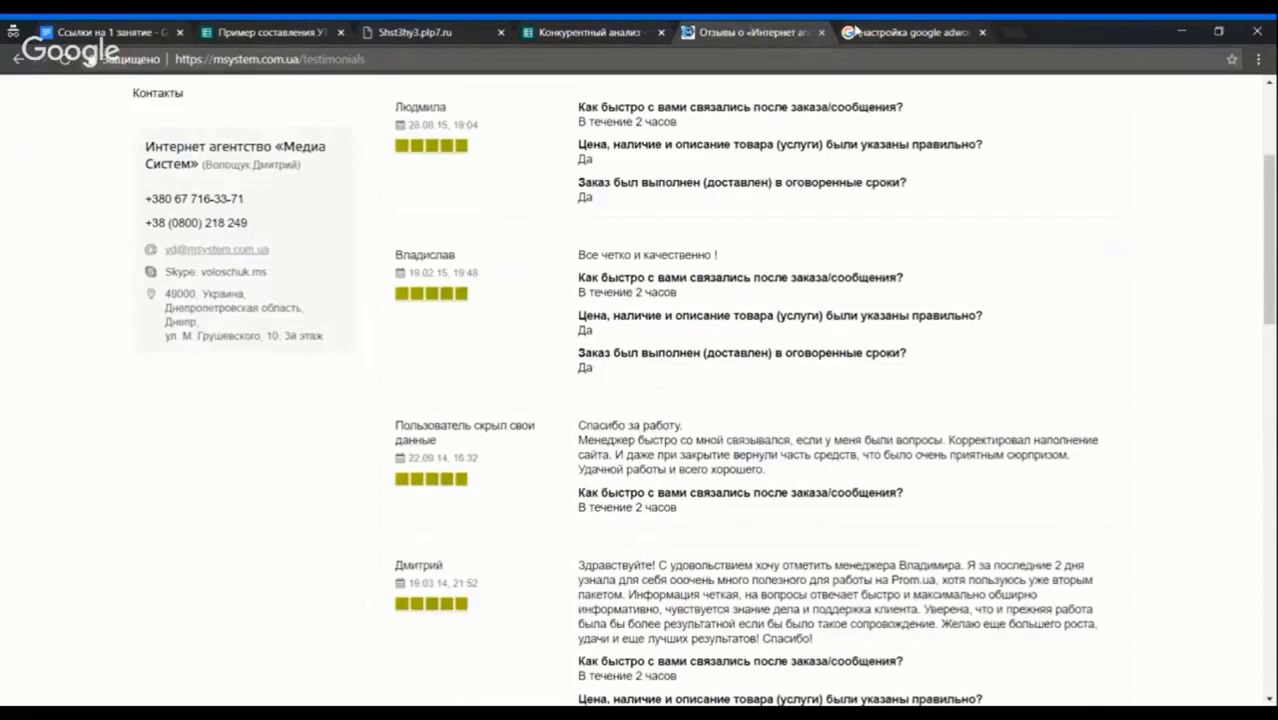
Close Media System's site and open the digitsphere.com AdWords setup ad from the Google results in a new tab
click(822, 33)
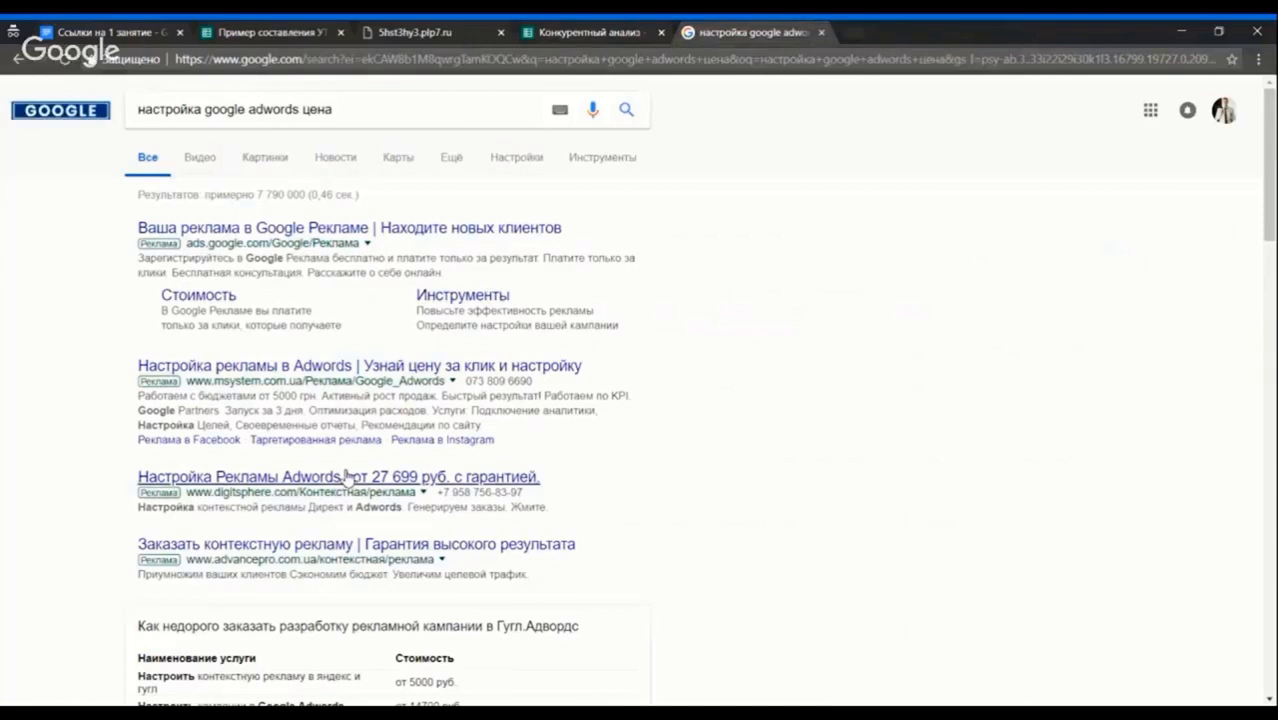
middle_click(290, 477)
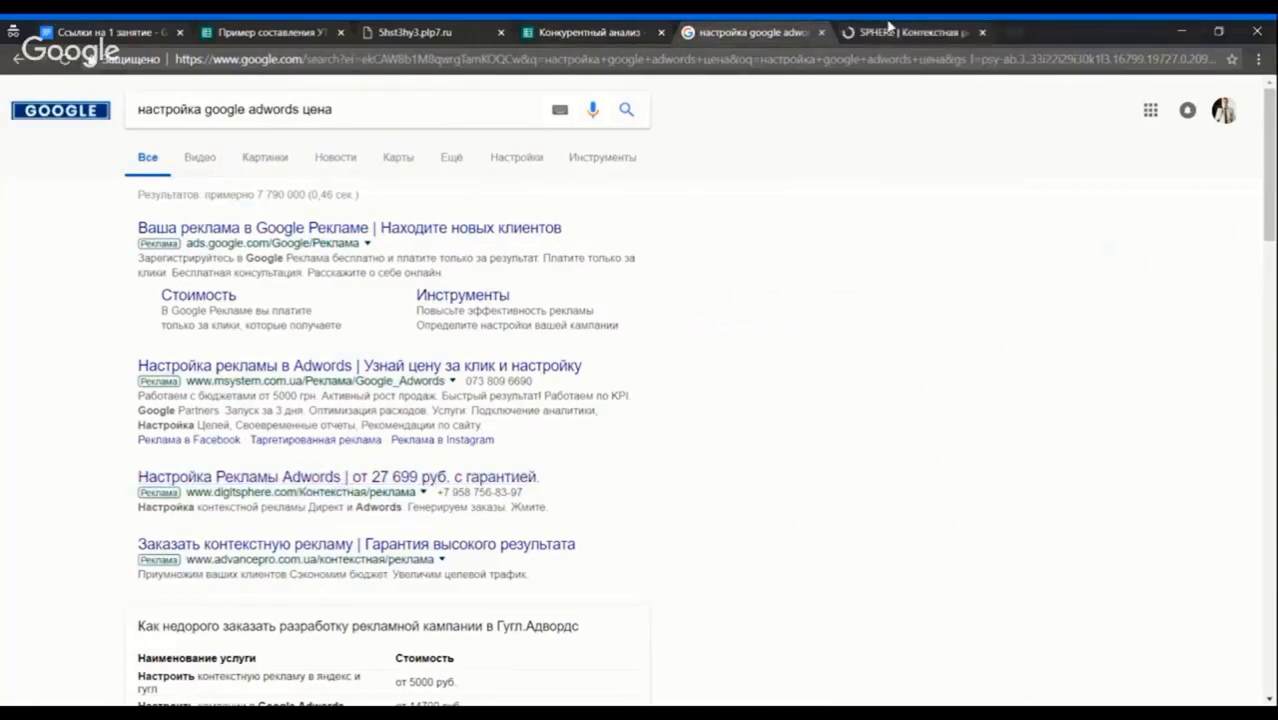
Skim the digitsphere.com landing page and enter от 27 000 руб as this competitor's price in E3
click(903, 30)
click(738, 30)
key(ctrl+Tab)
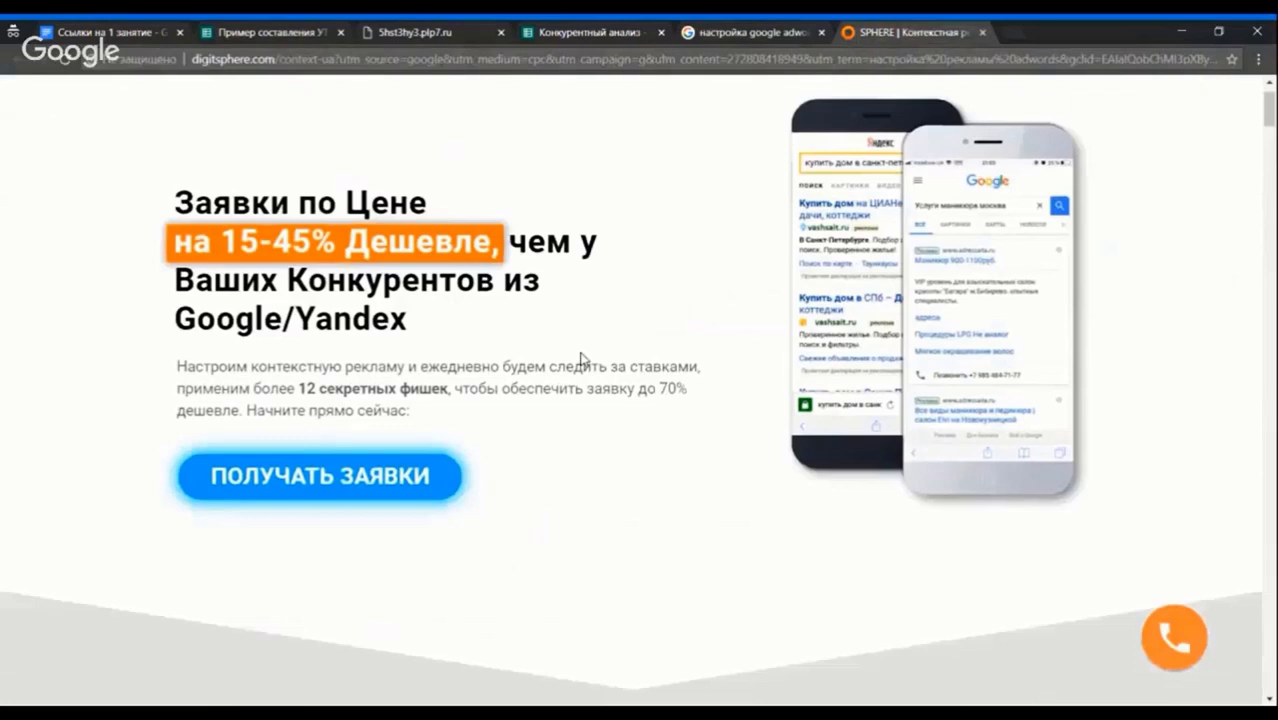
scroll(583, 357, down, 10)
scroll(600, 300, up, 12)
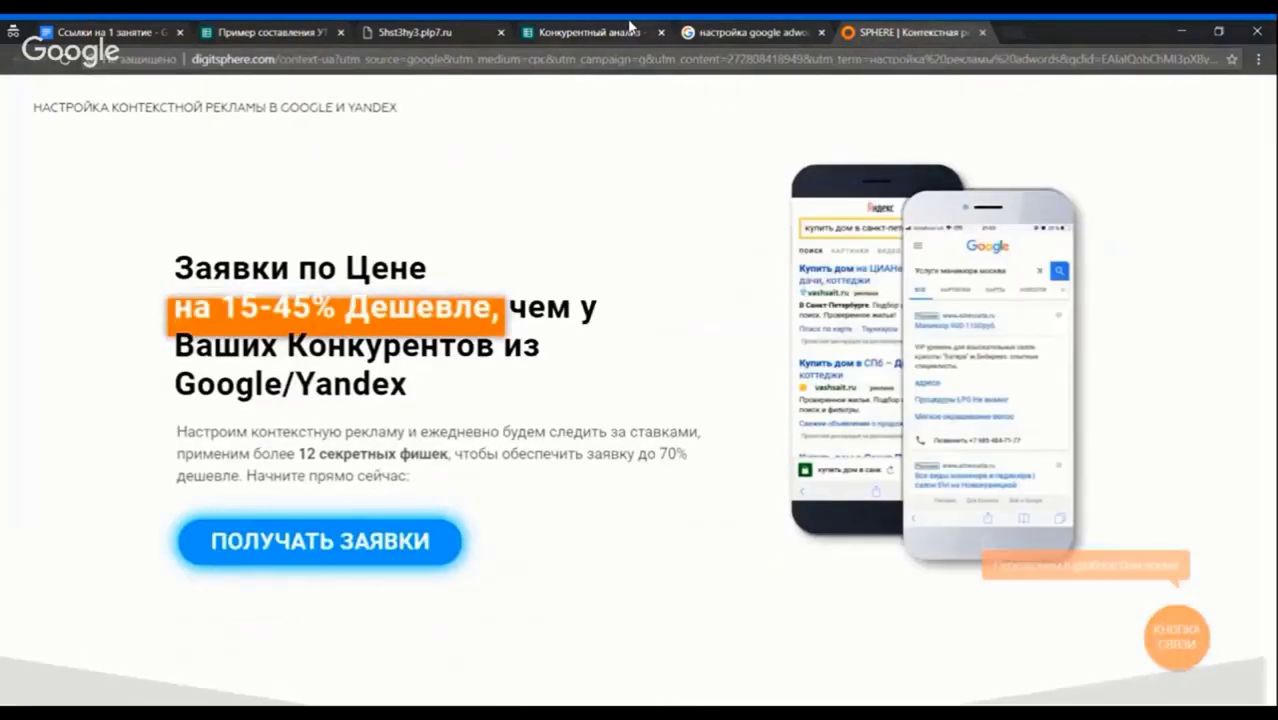
click(630, 25)
click(585, 350)
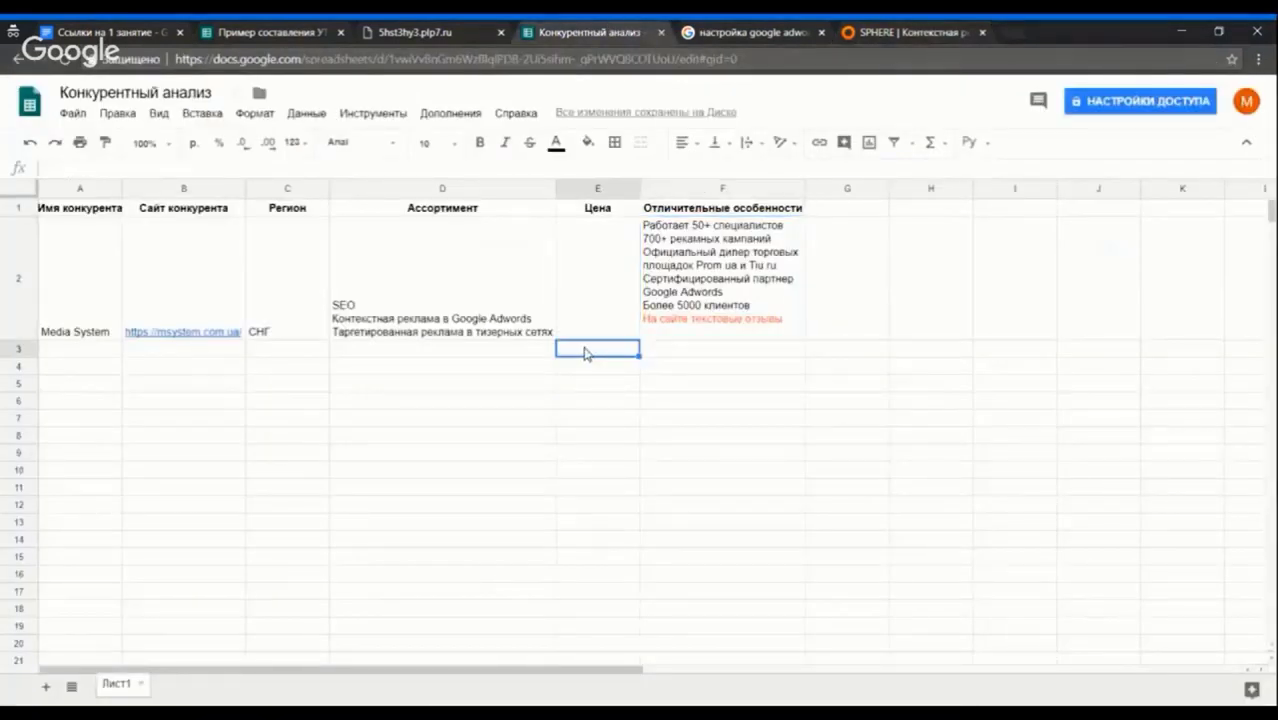
key(Return)
text(от)
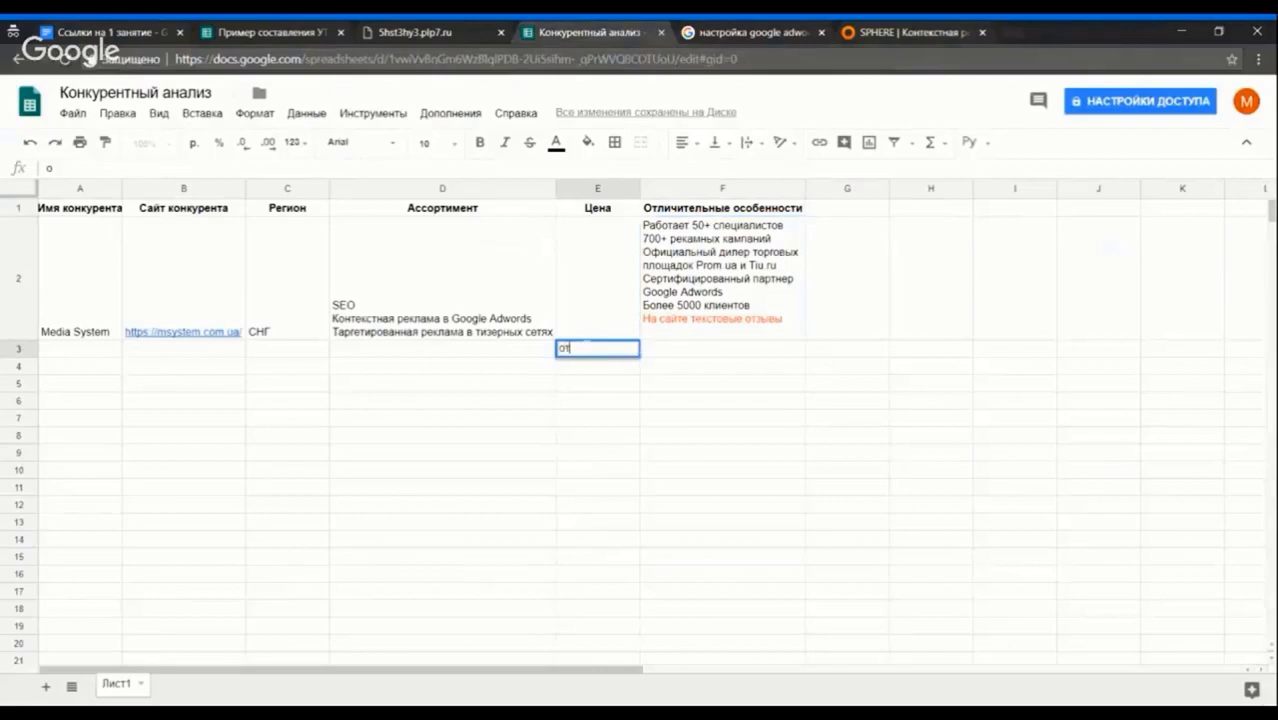
text( 27 000 руб.)
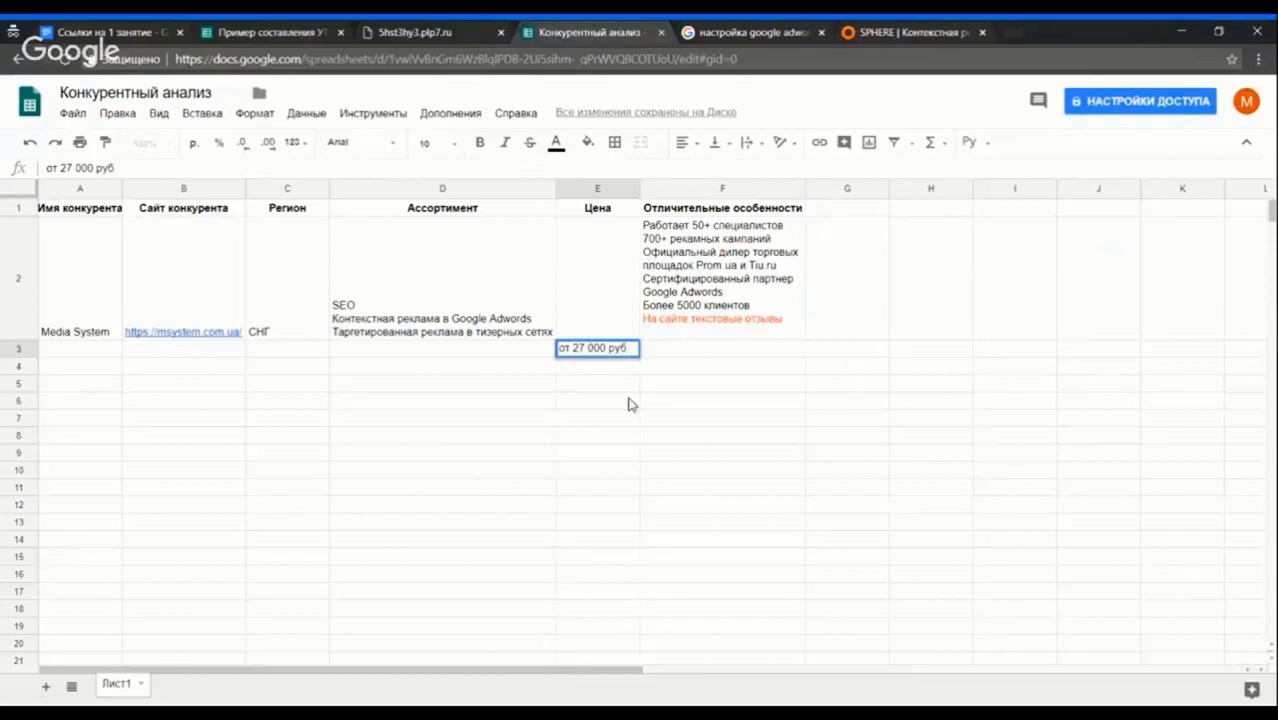
click(631, 402)
click(955, 30)
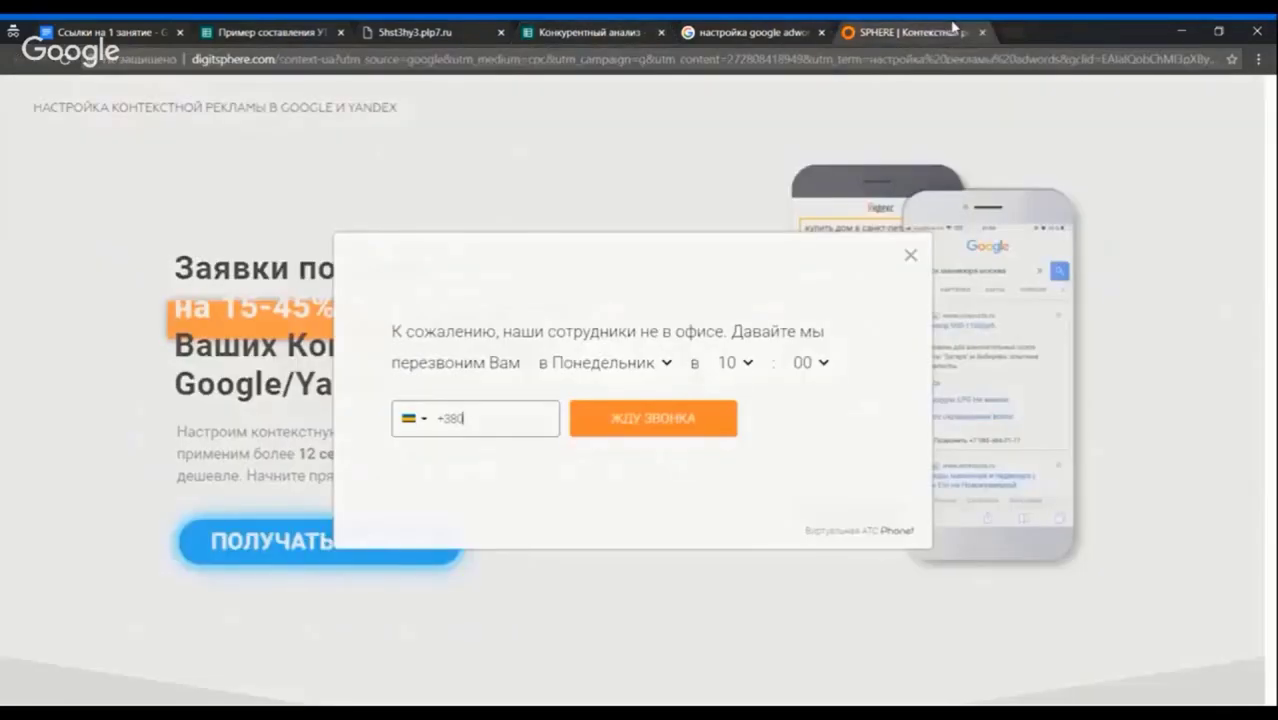
click(911, 256)
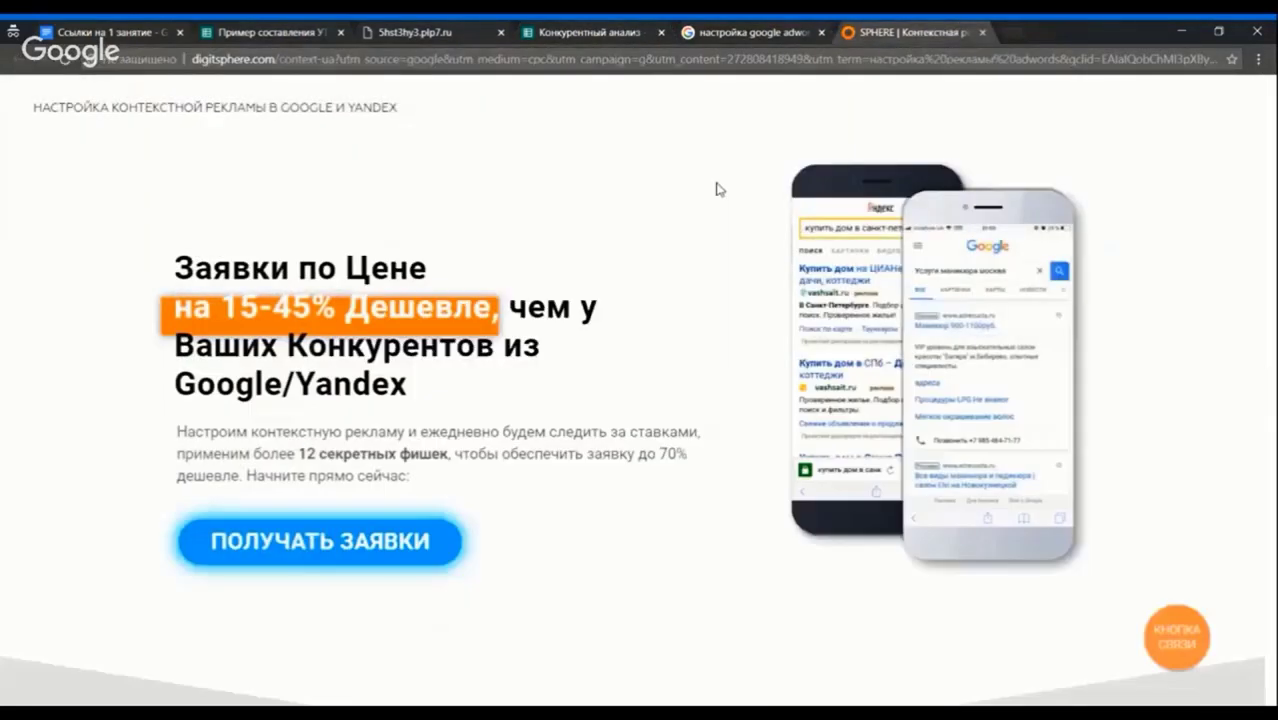
click(680, 27)
click(910, 32)
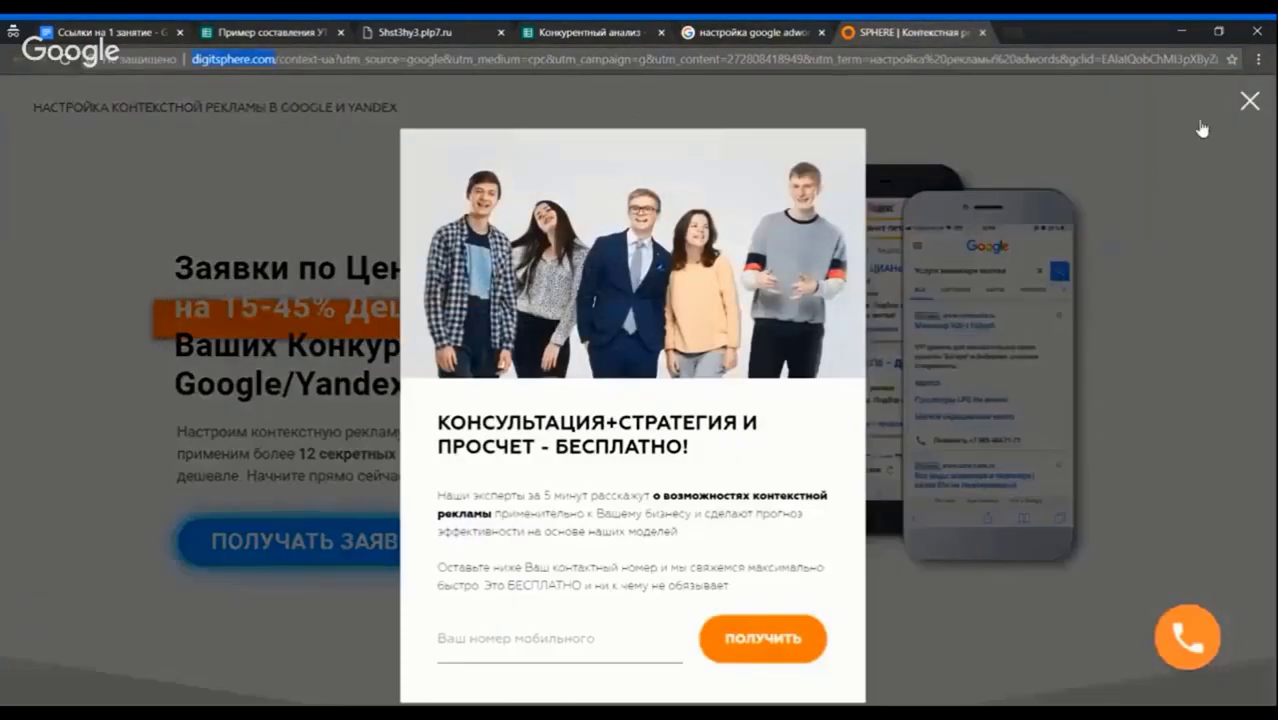
click(1248, 100)
click(558, 26)
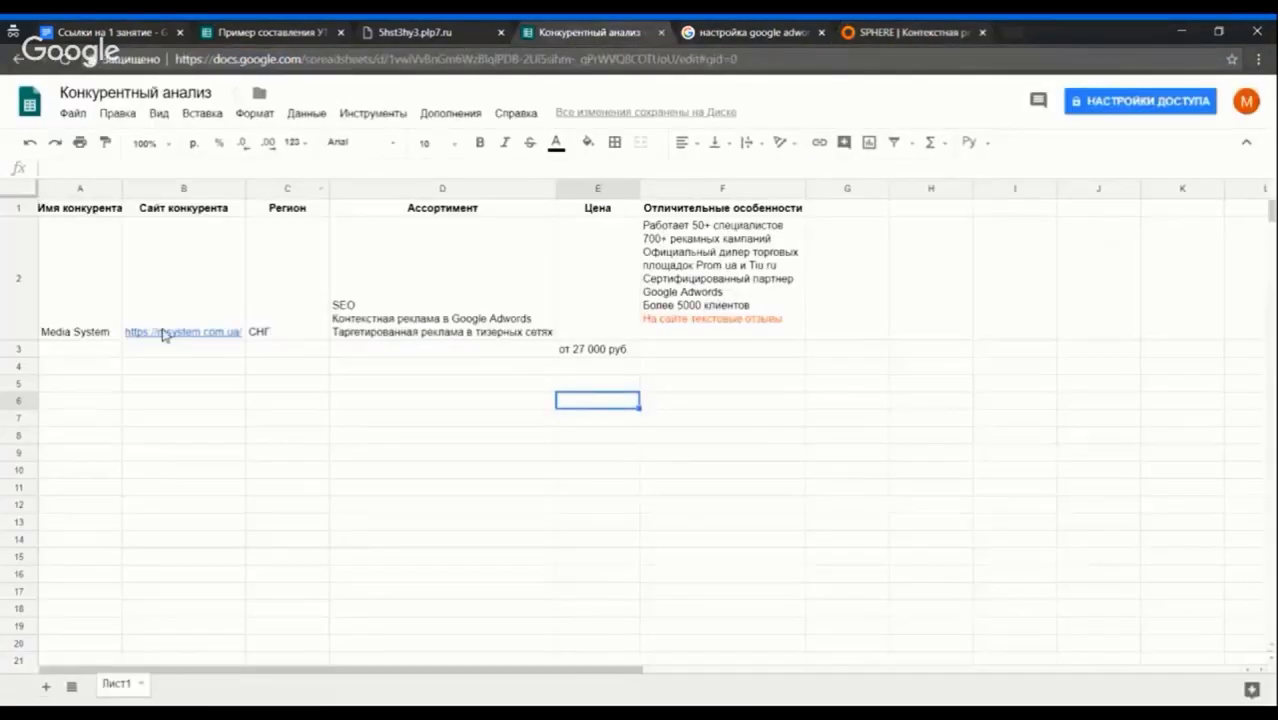
click(165, 352)
text(http://digitsphere.com)
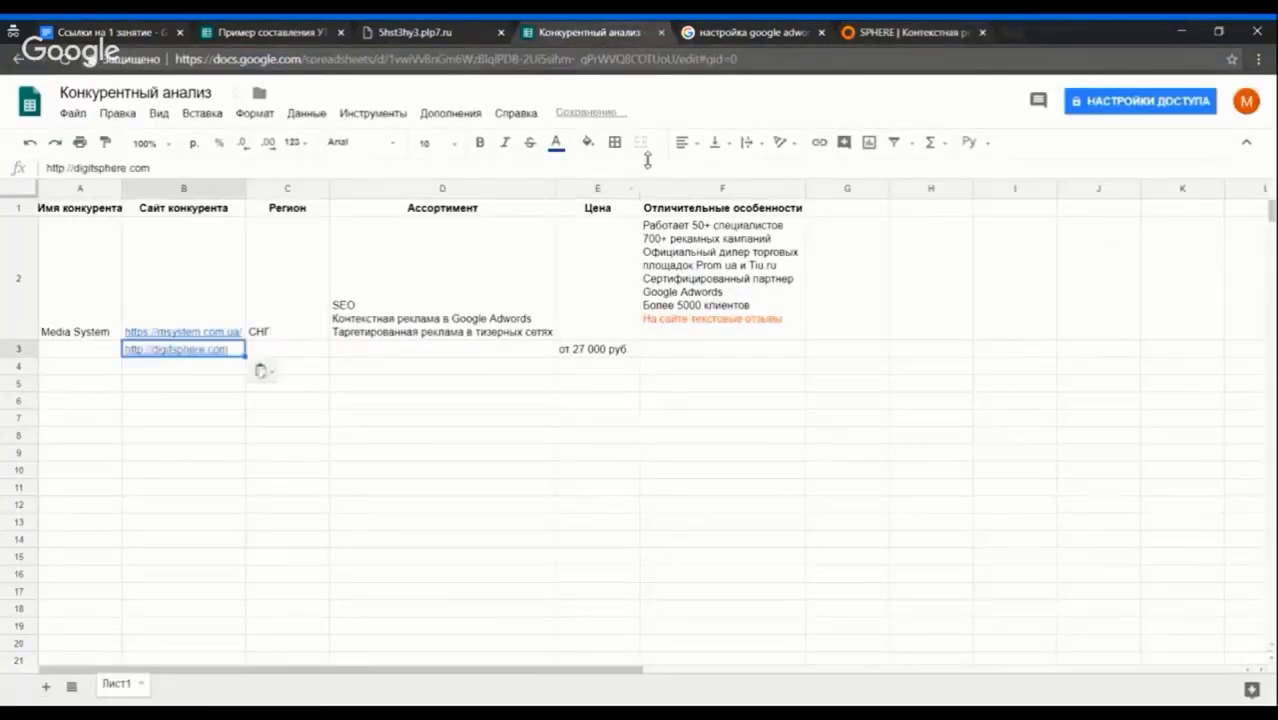
Check the company name on the digitsphere.com page and enter Sphere as the competitor's name in A3
click(851, 30)
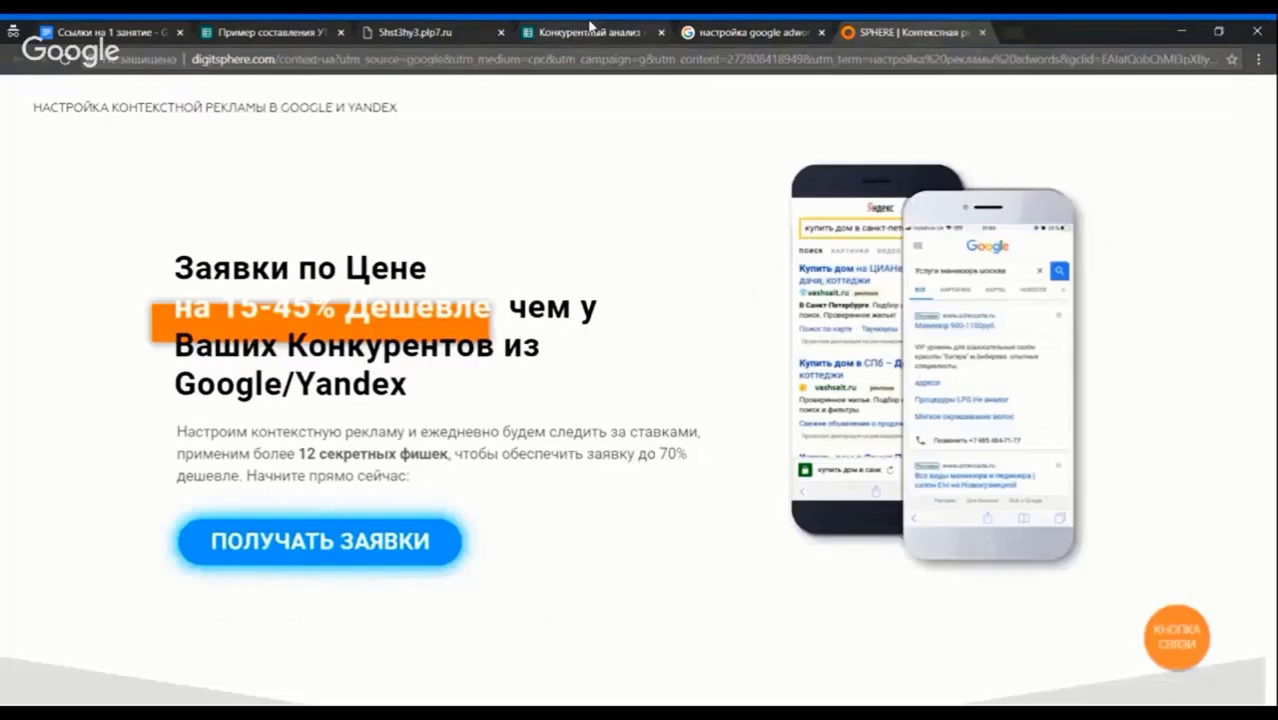
click(245, 58)
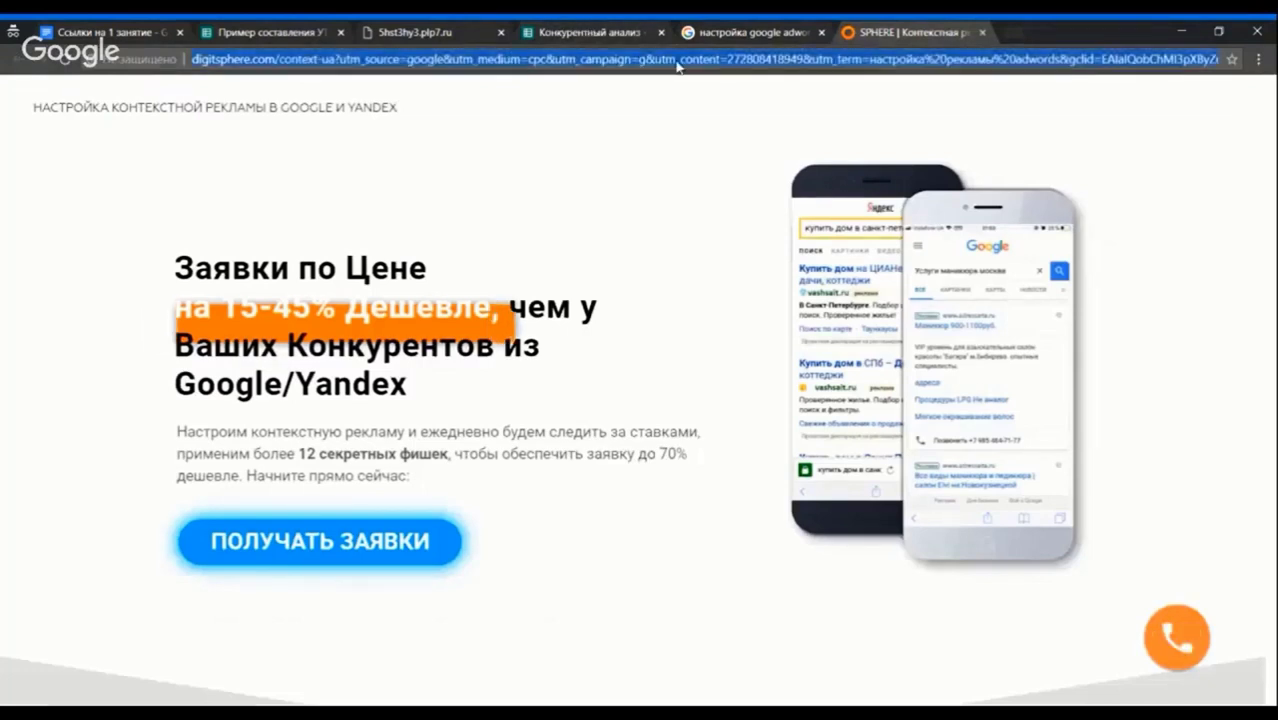
click(555, 30)
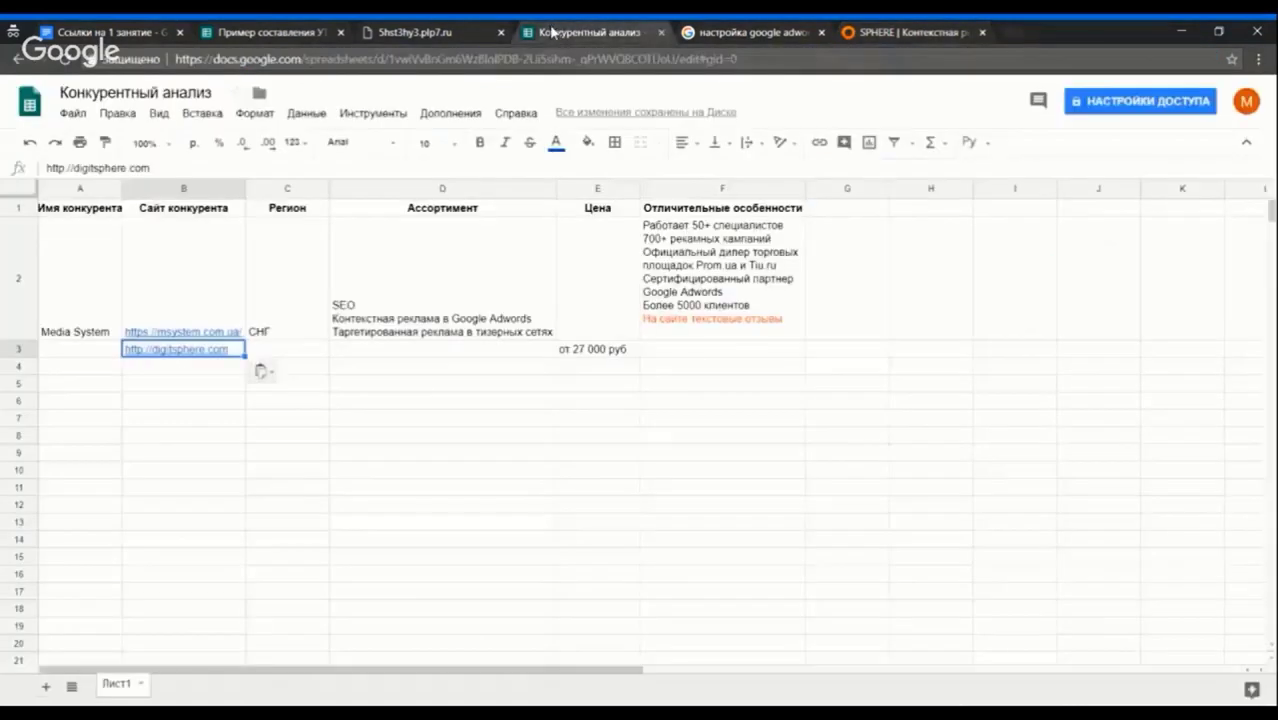
click(55, 352)
text(Sphere)
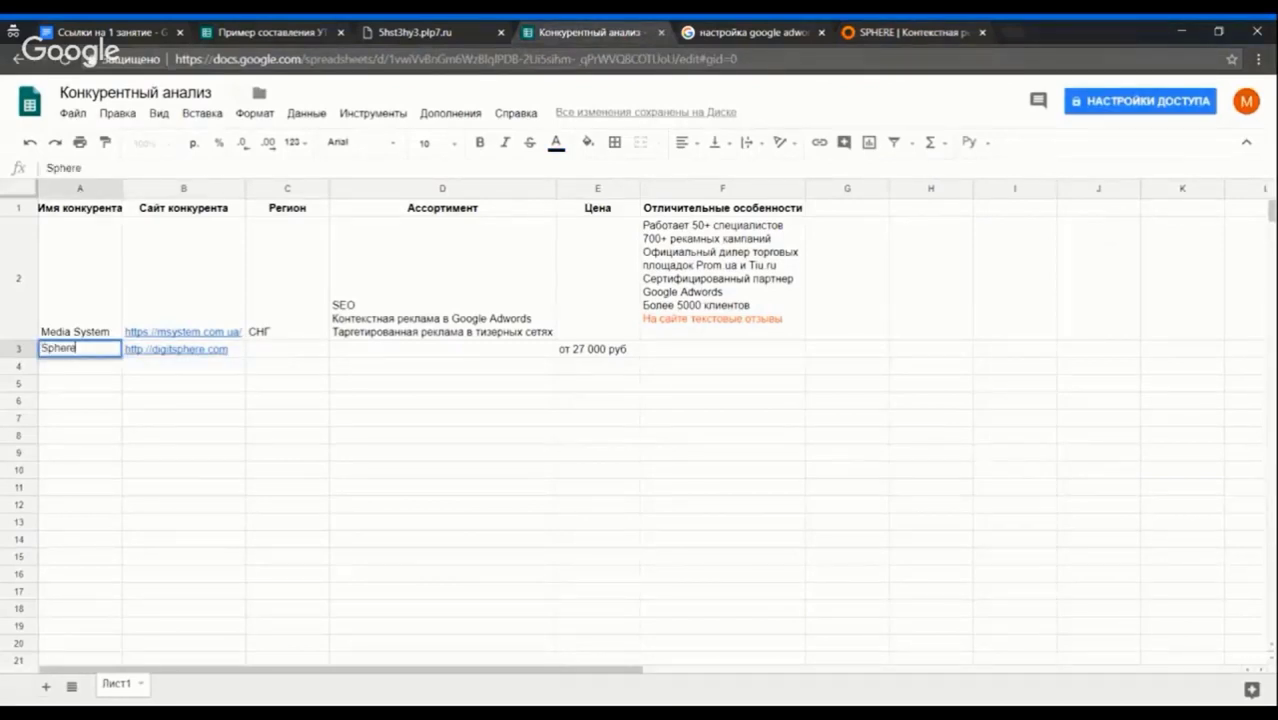
key(Return)
Copy the region СНГ from Media System's row into C3 for Sphere
click(945, 28)
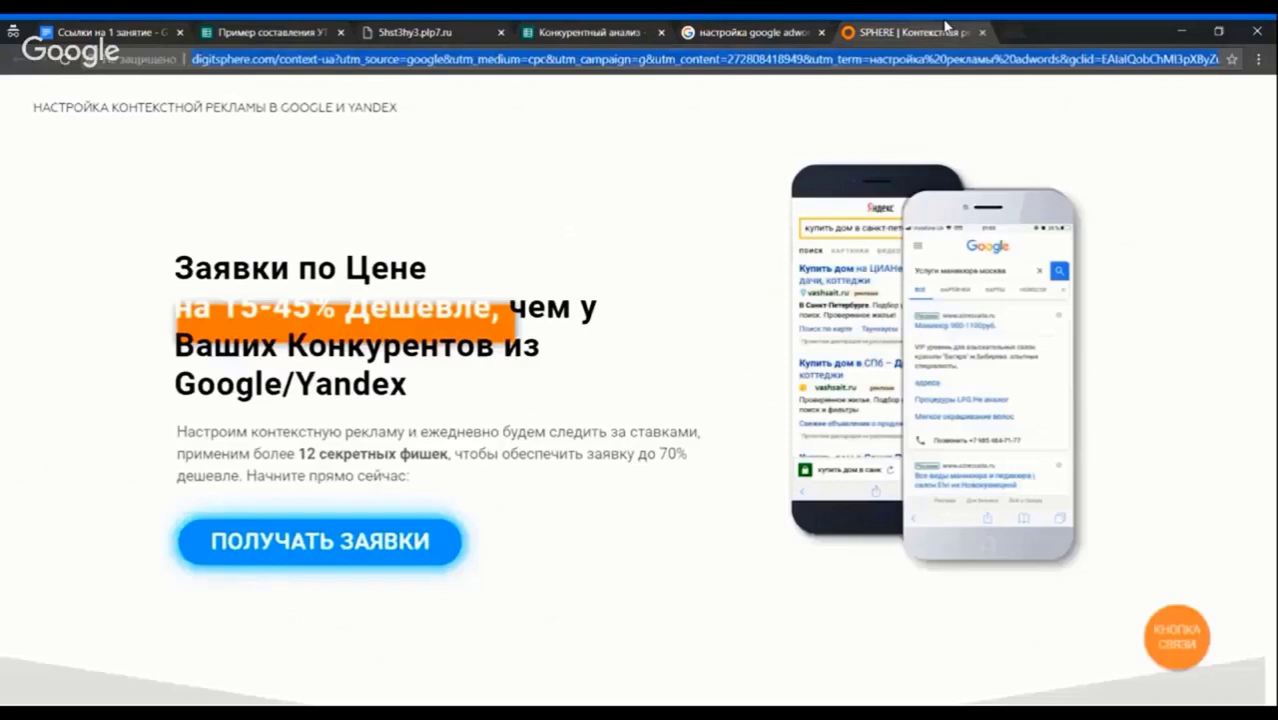
click(590, 32)
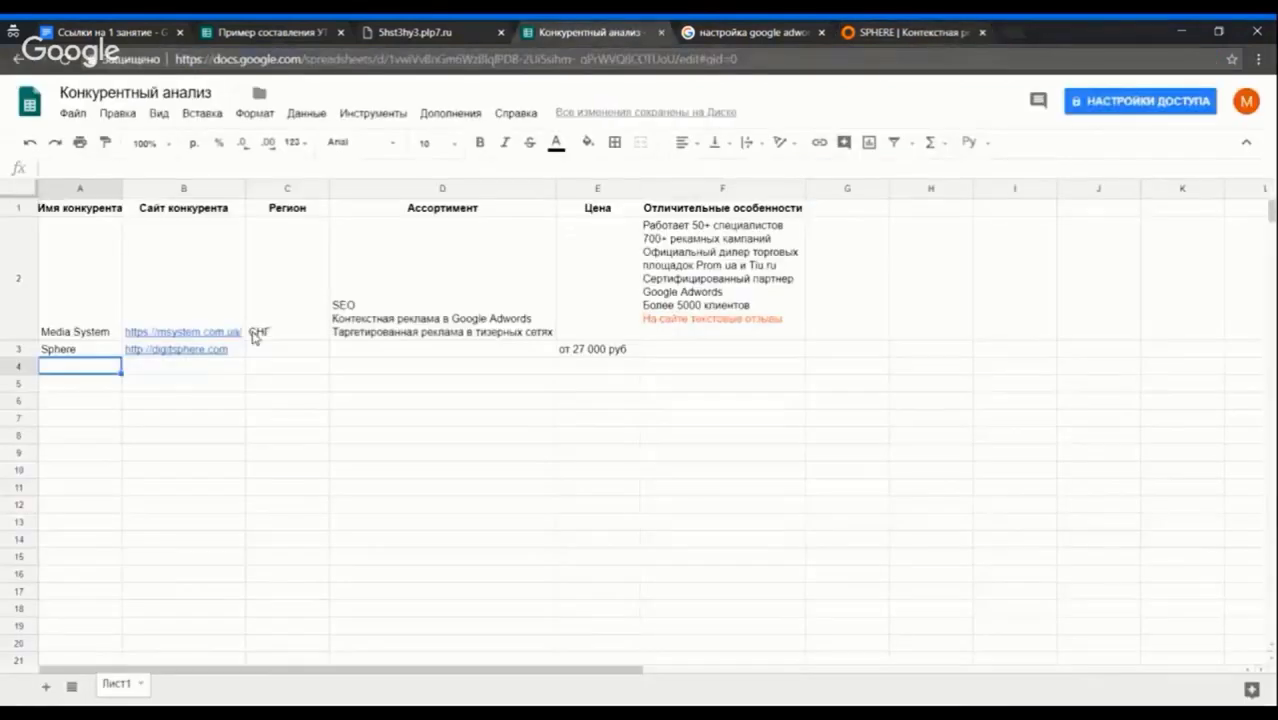
click(253, 338)
key(ctrl+c)
click(267, 352)
key(ctrl+v)
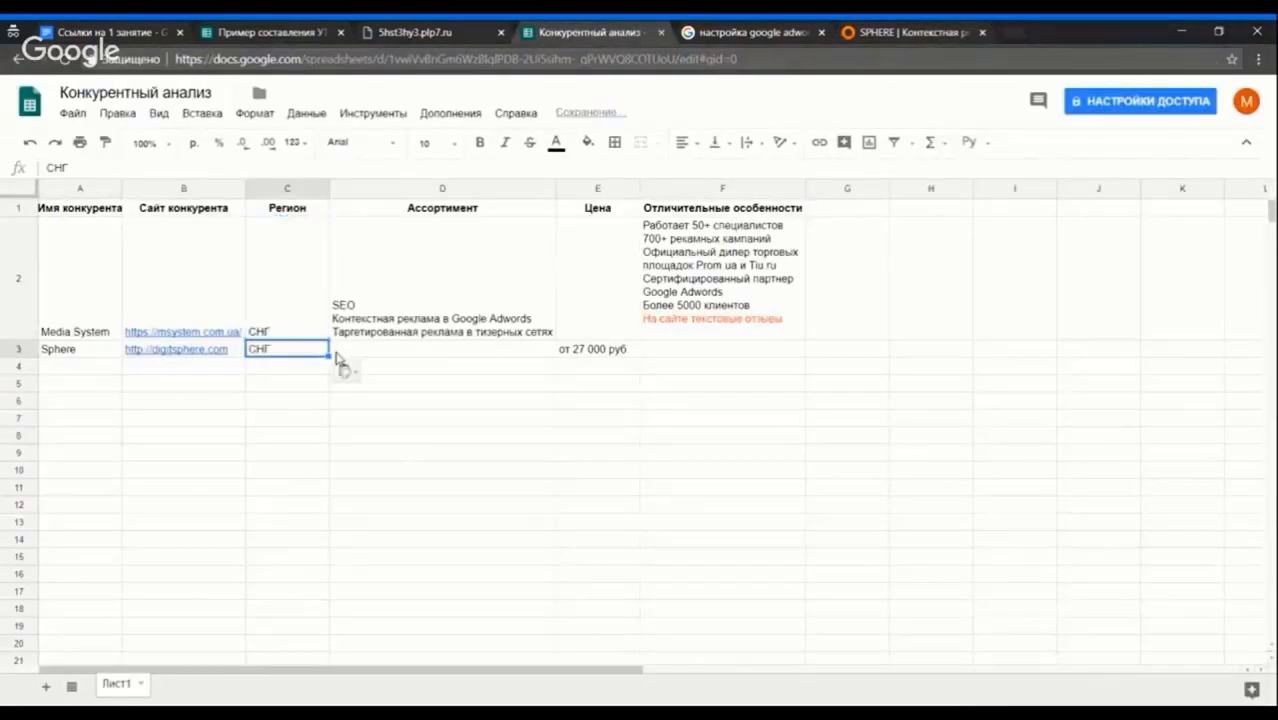
Look through Sphere's site down to the case studies for distinguishing features to compare with the table
click(940, 28)
click(617, 27)
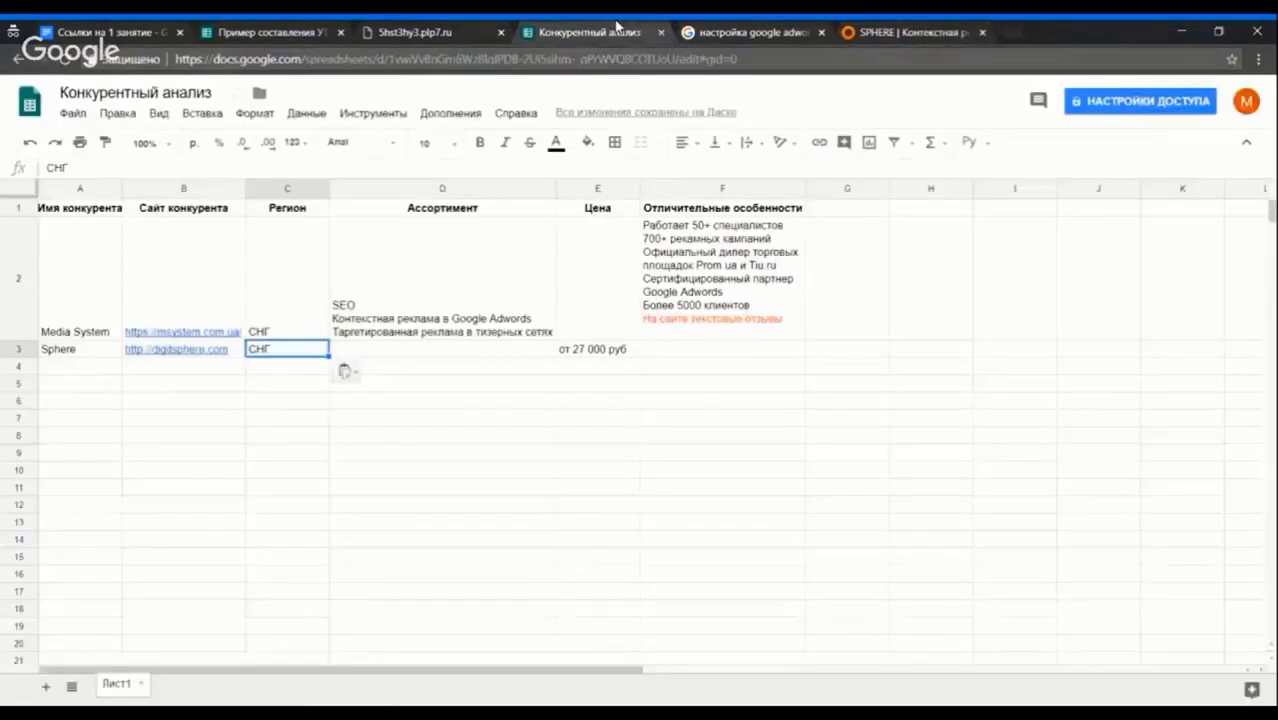
click(903, 34)
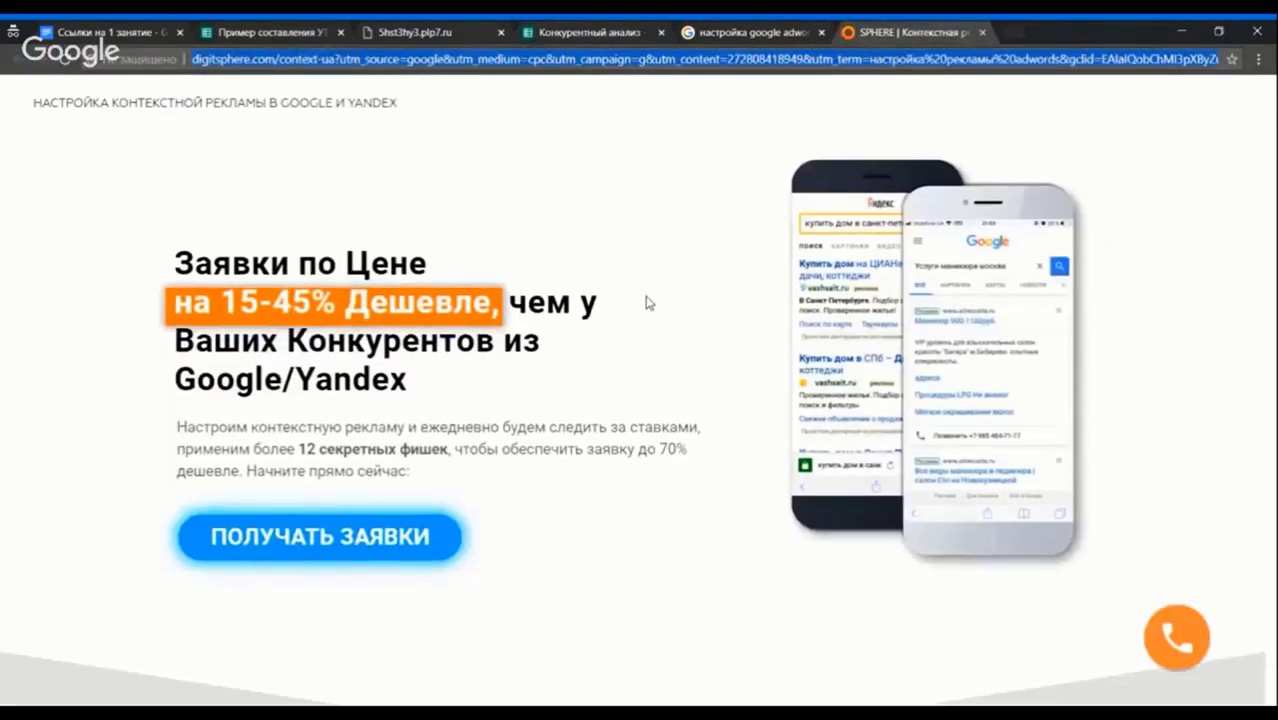
scroll(645, 305, down, 3)
scroll(623, 344, down, 10)
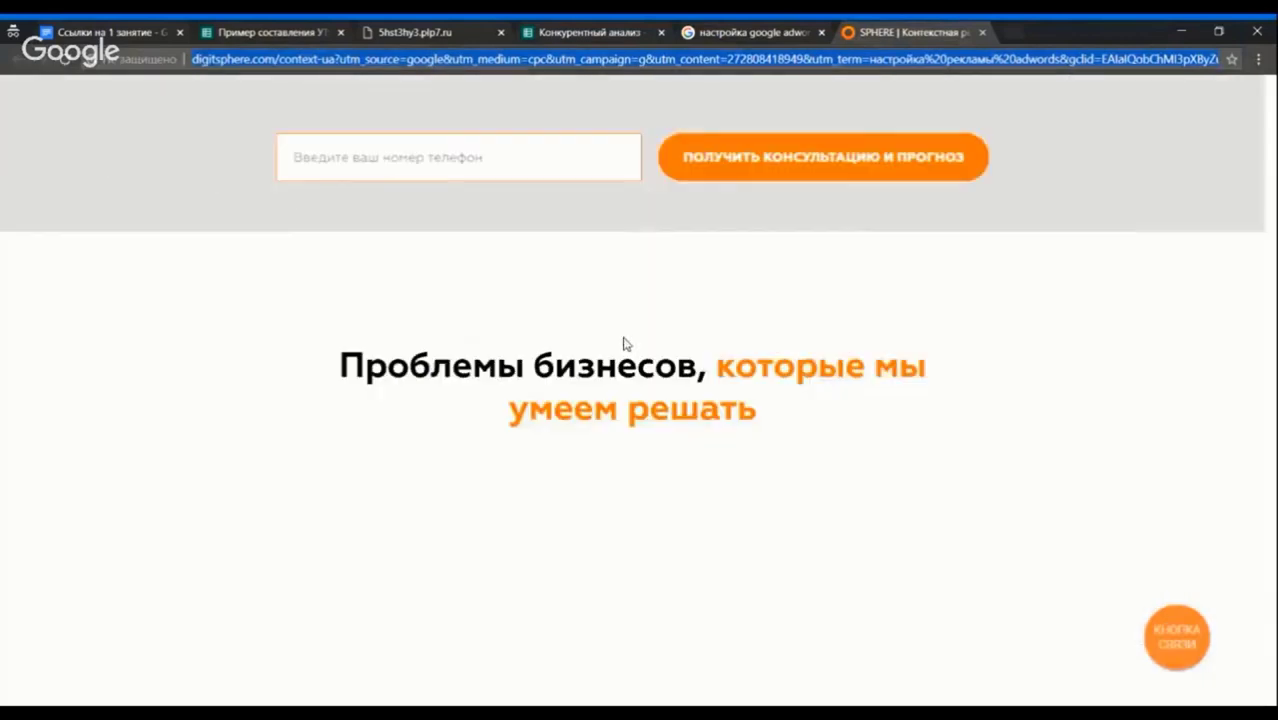
scroll(623, 344, down, 10)
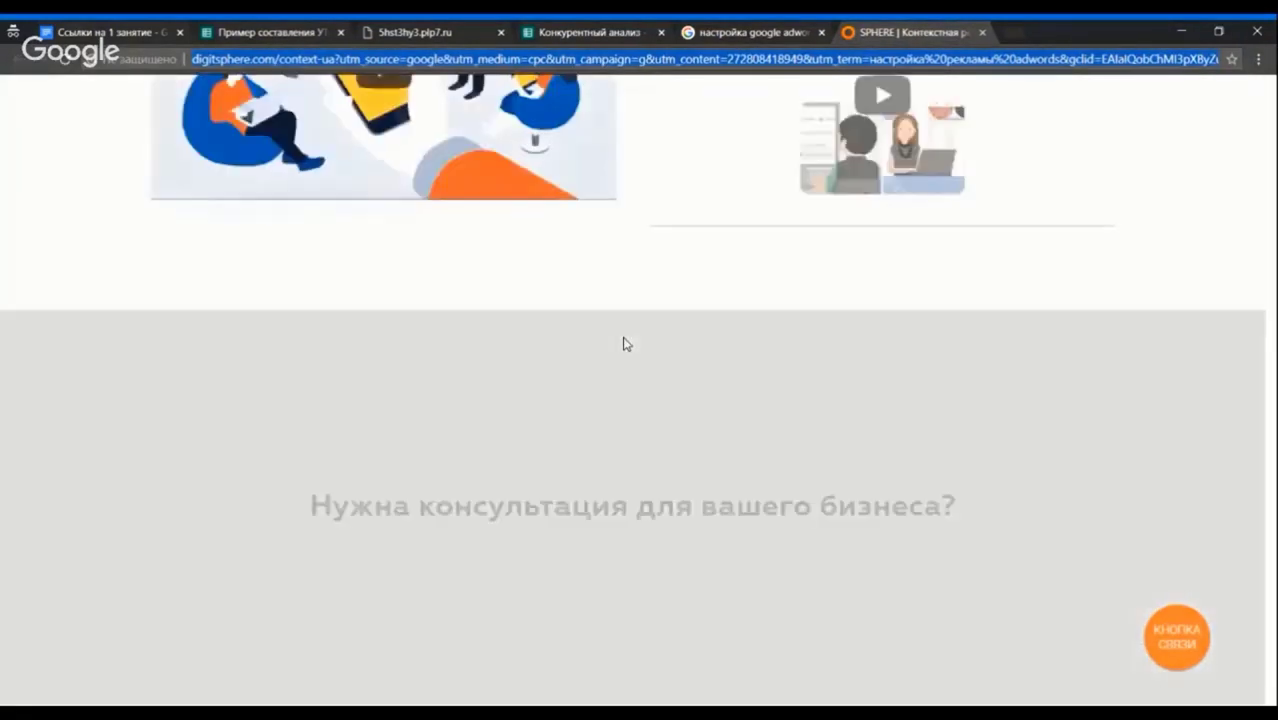
scroll(628, 325, down, 10)
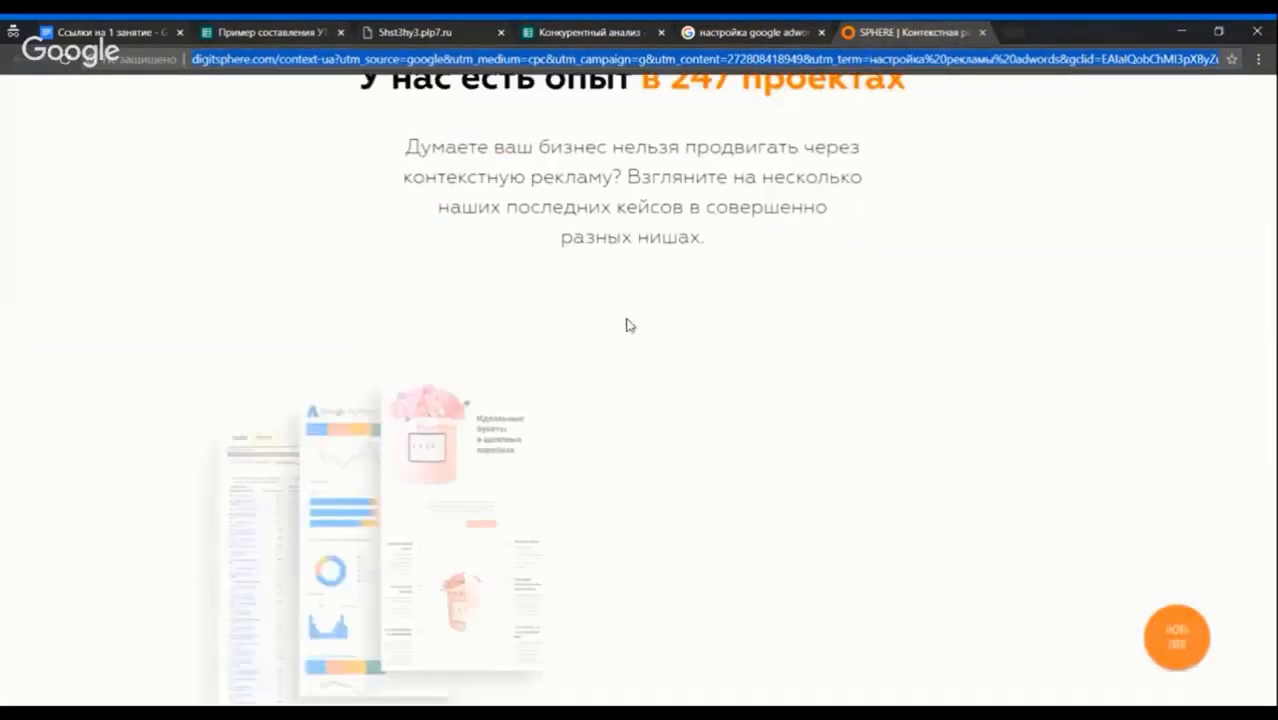
scroll(628, 325, down, 10)
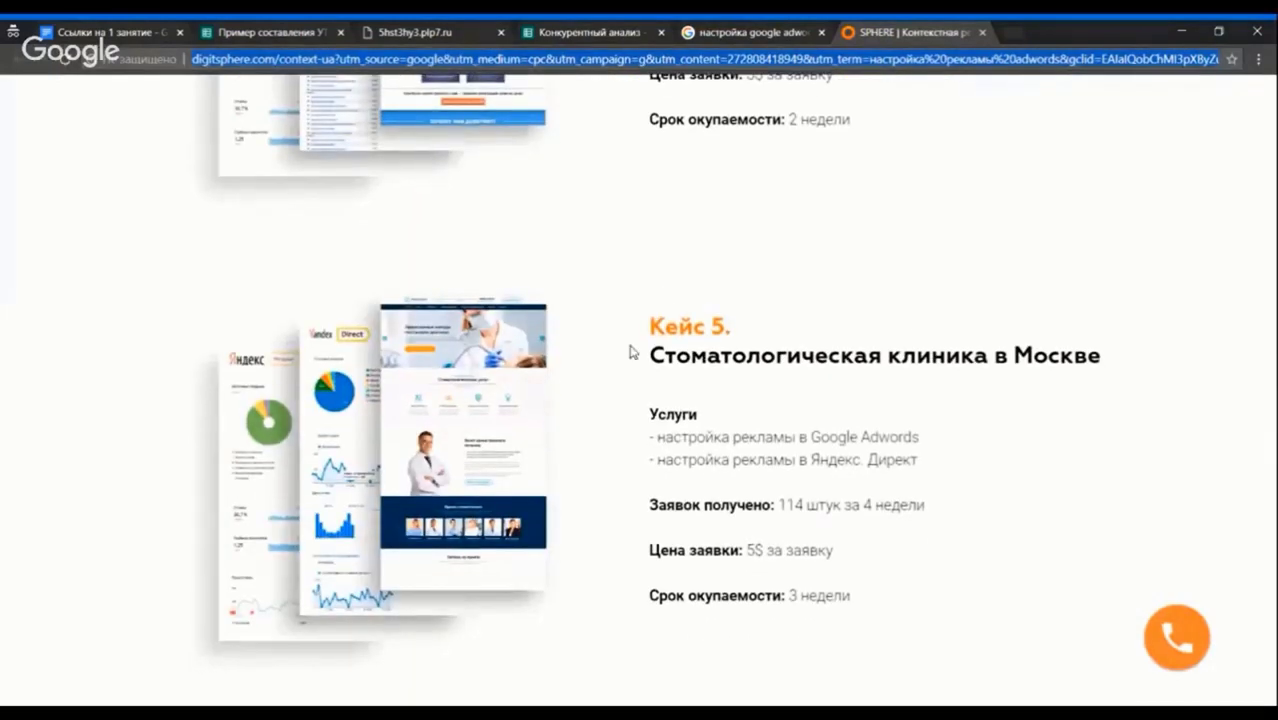
click(602, 30)
click(896, 30)
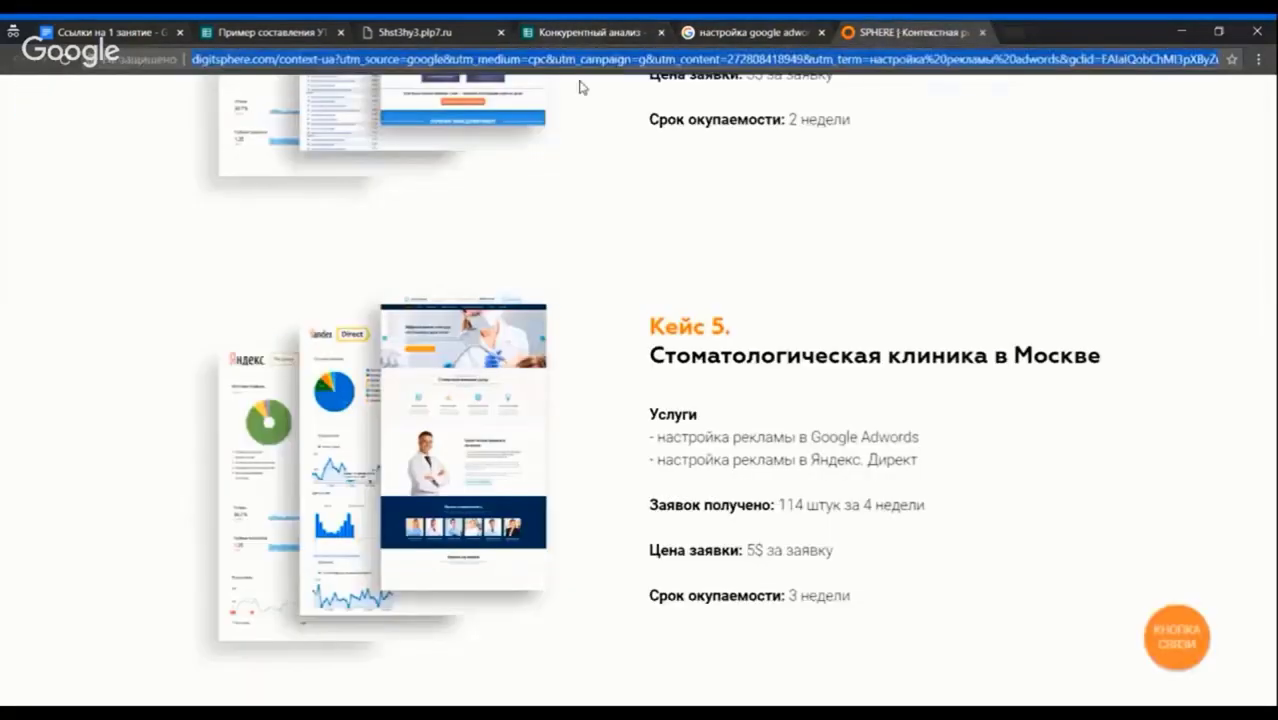
Enter Оформлены кейсы as Sphere's distinguishing feature in F3, replacing the text mistyped in the Latin layout
click(578, 34)
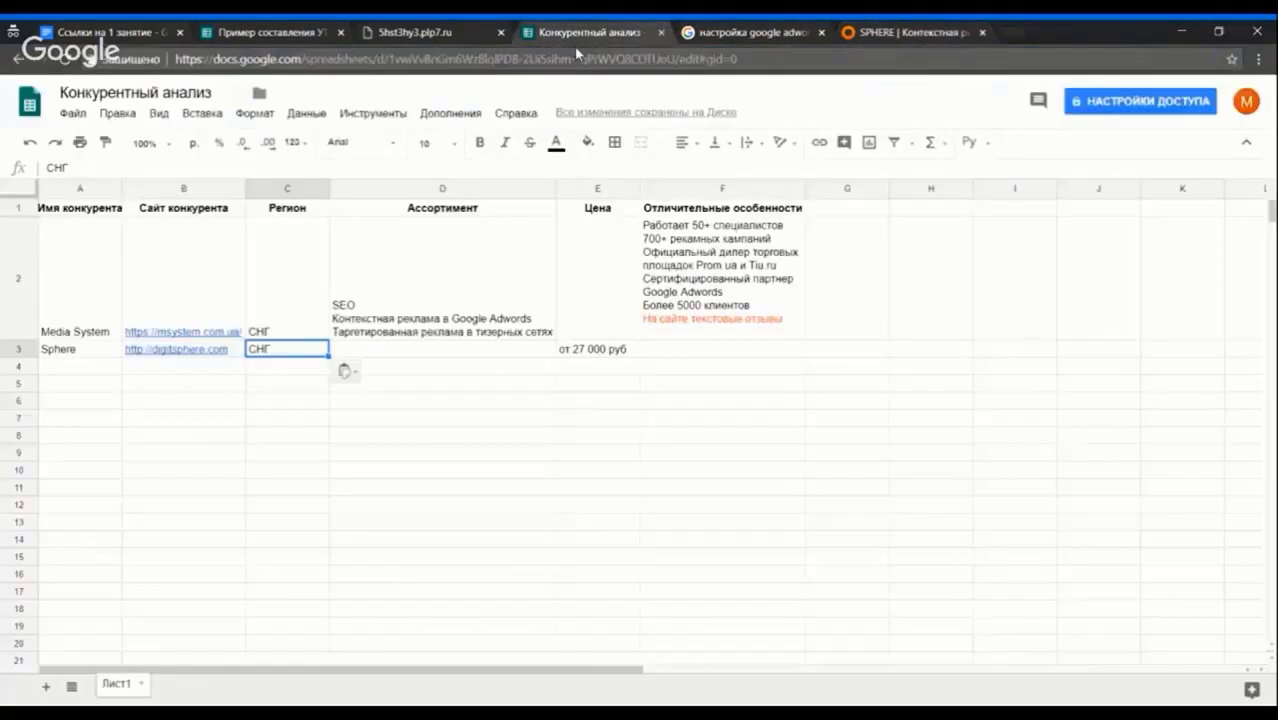
click(681, 354)
text(Jajhvktys rtqc)
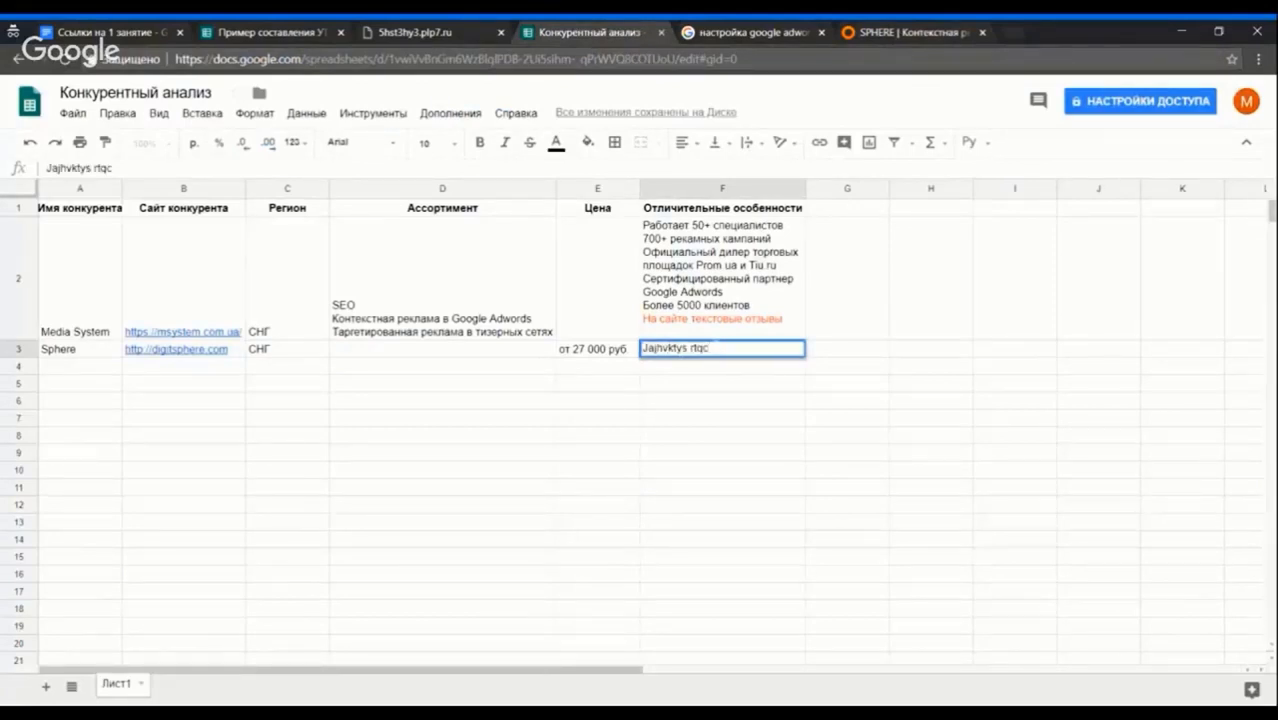
drag(706, 348, 570, 344)
text(Оф)
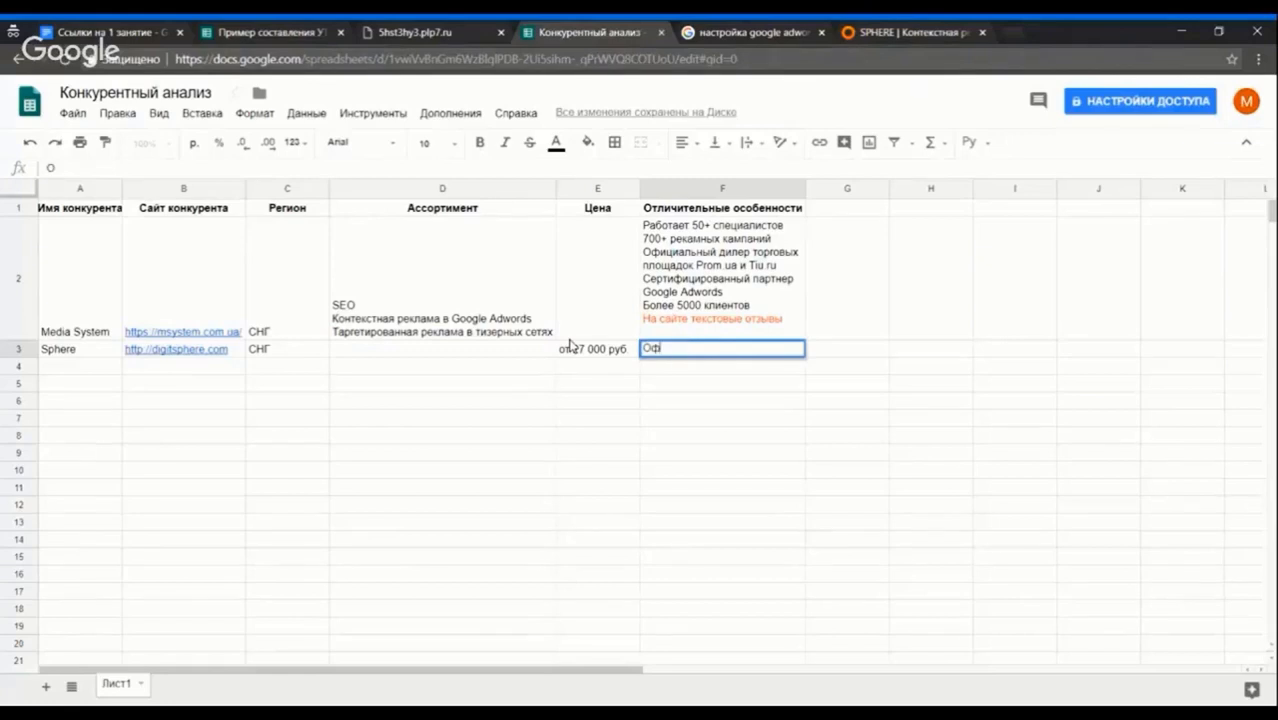
text(ормлены кайс)
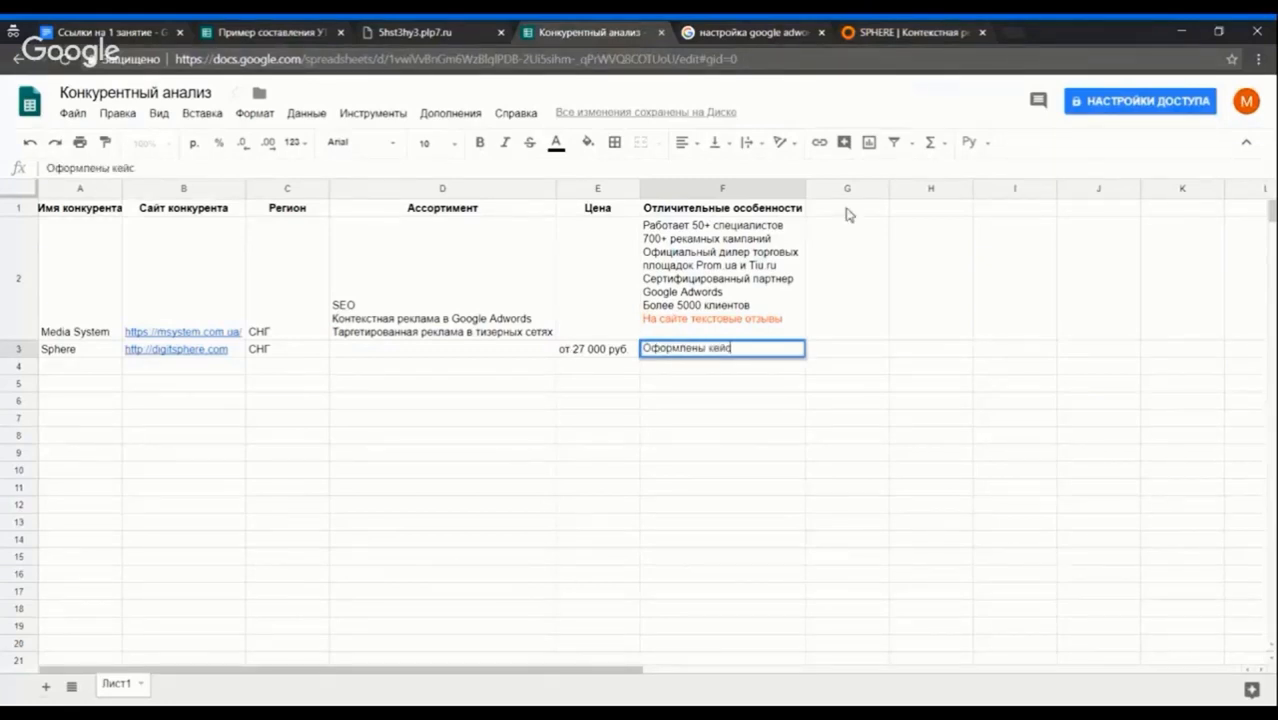
Look further through Sphere's site for distinguishing features and add Бесплатный анализ аккаунта on a new line in F3
click(905, 32)
scroll(700, 395, down, 3)
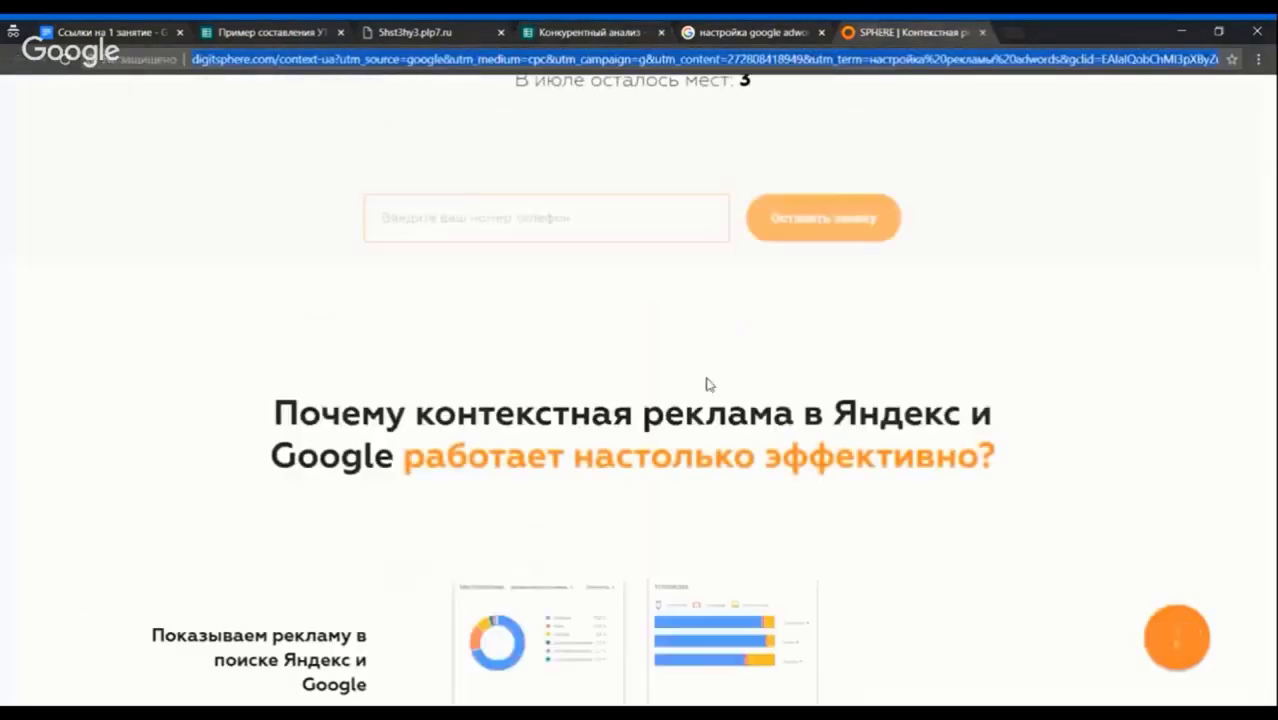
scroll(571, 291, down, 2)
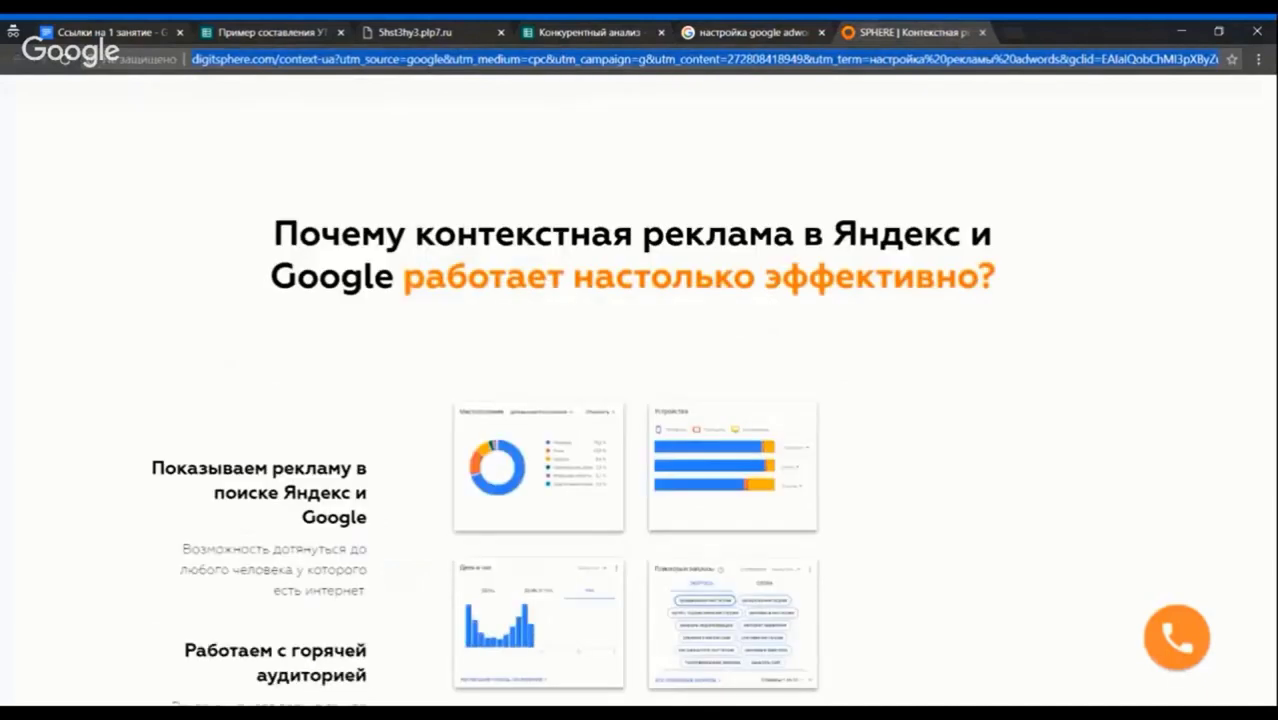
scroll(260, 402, down, 8)
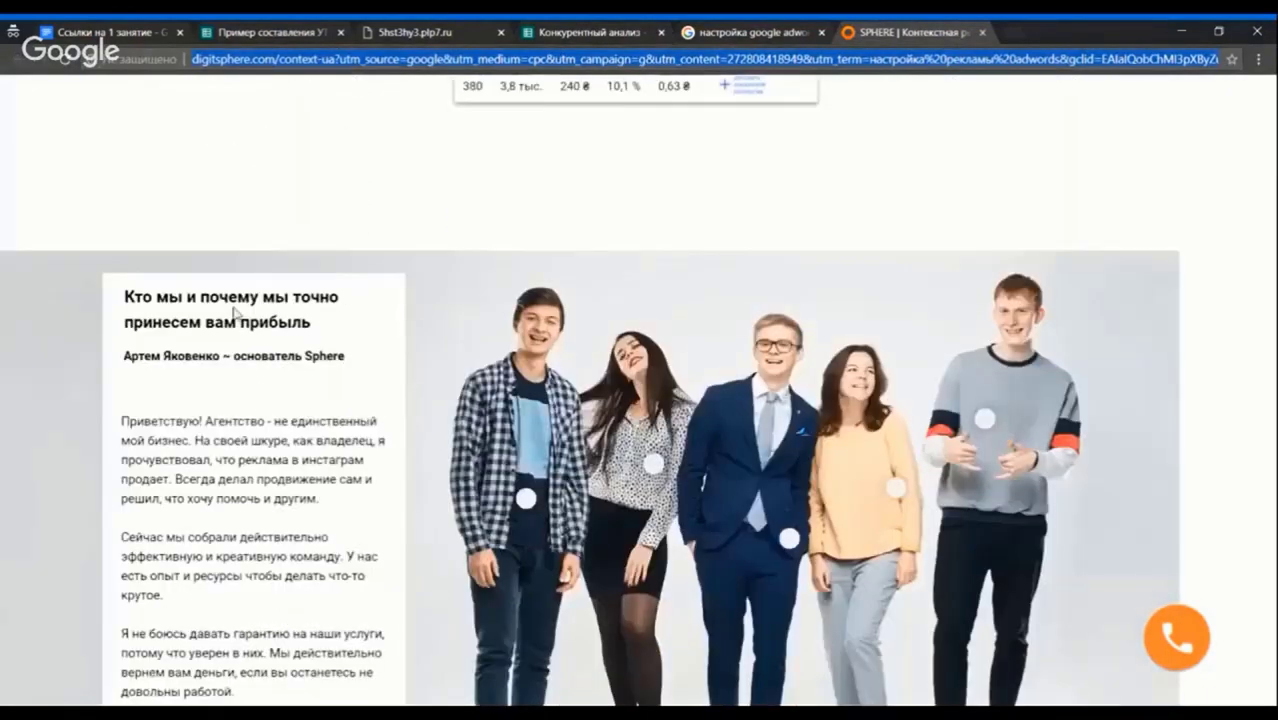
scroll(240, 345, down, 1)
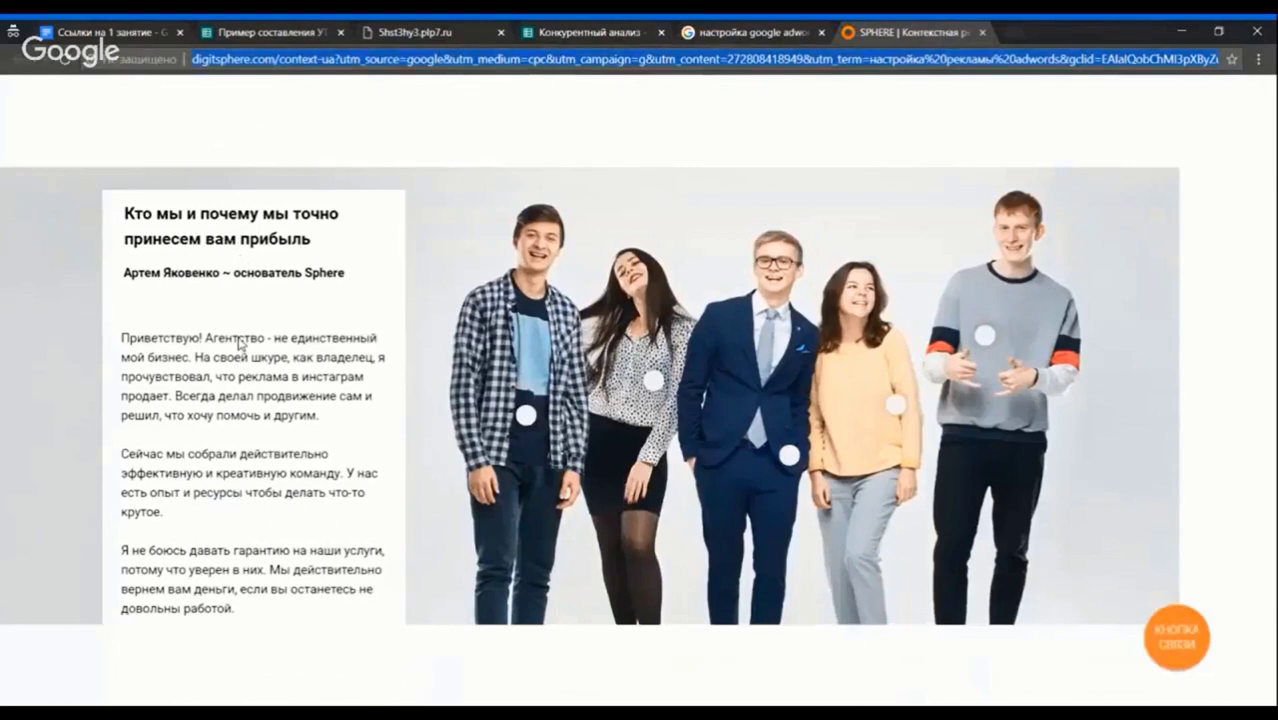
scroll(240, 345, down, 3)
scroll(255, 370, down, 1)
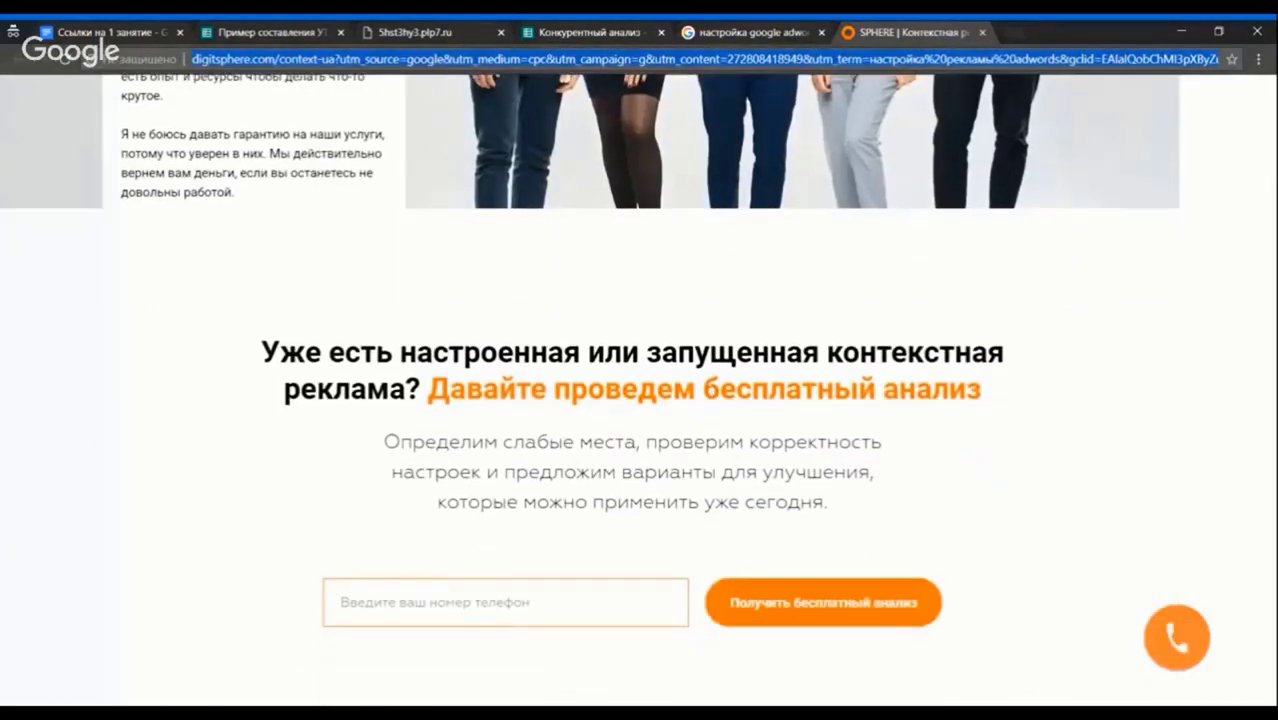
click(614, 34)
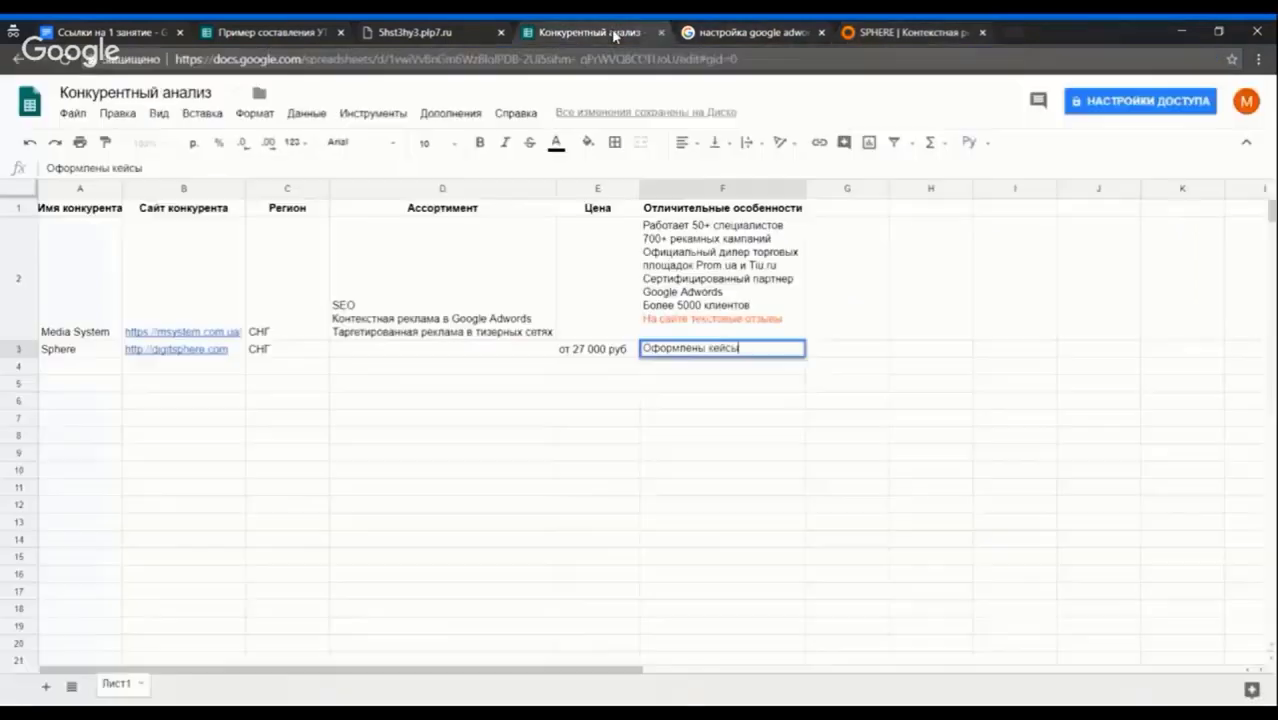
key(alt+Return)
text(Беспла)
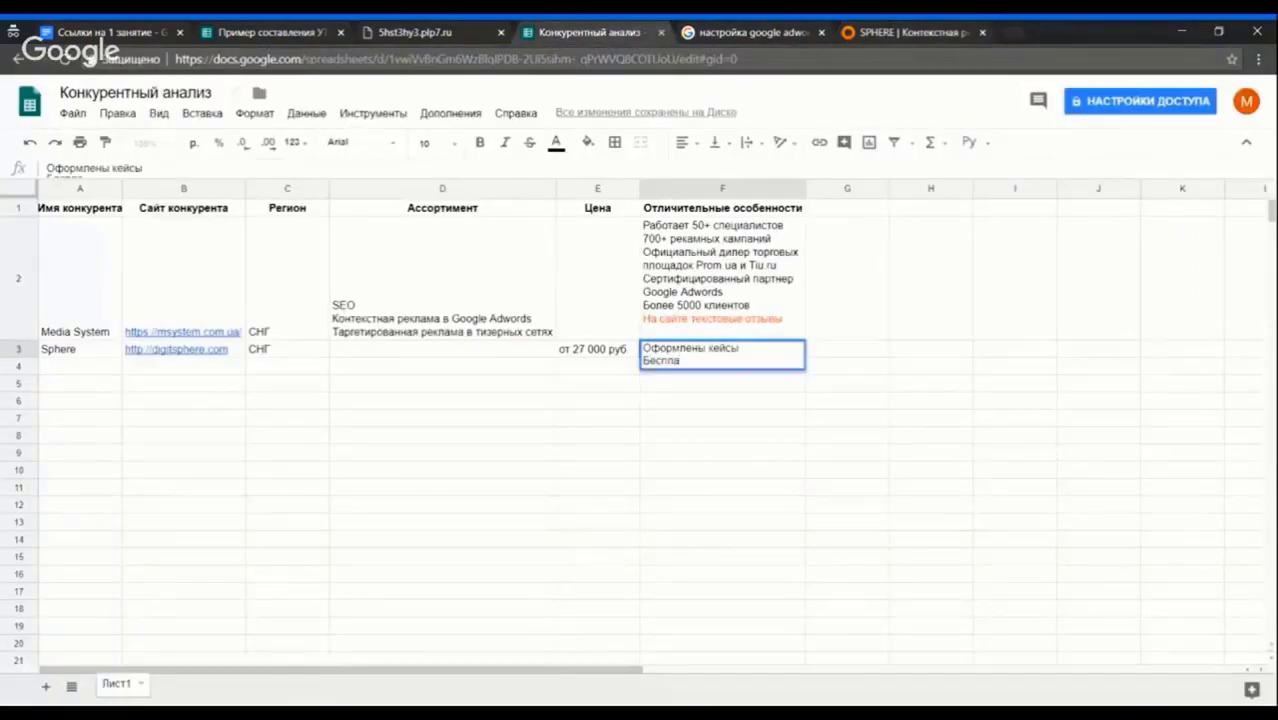
text(тный анализ аккаунта)
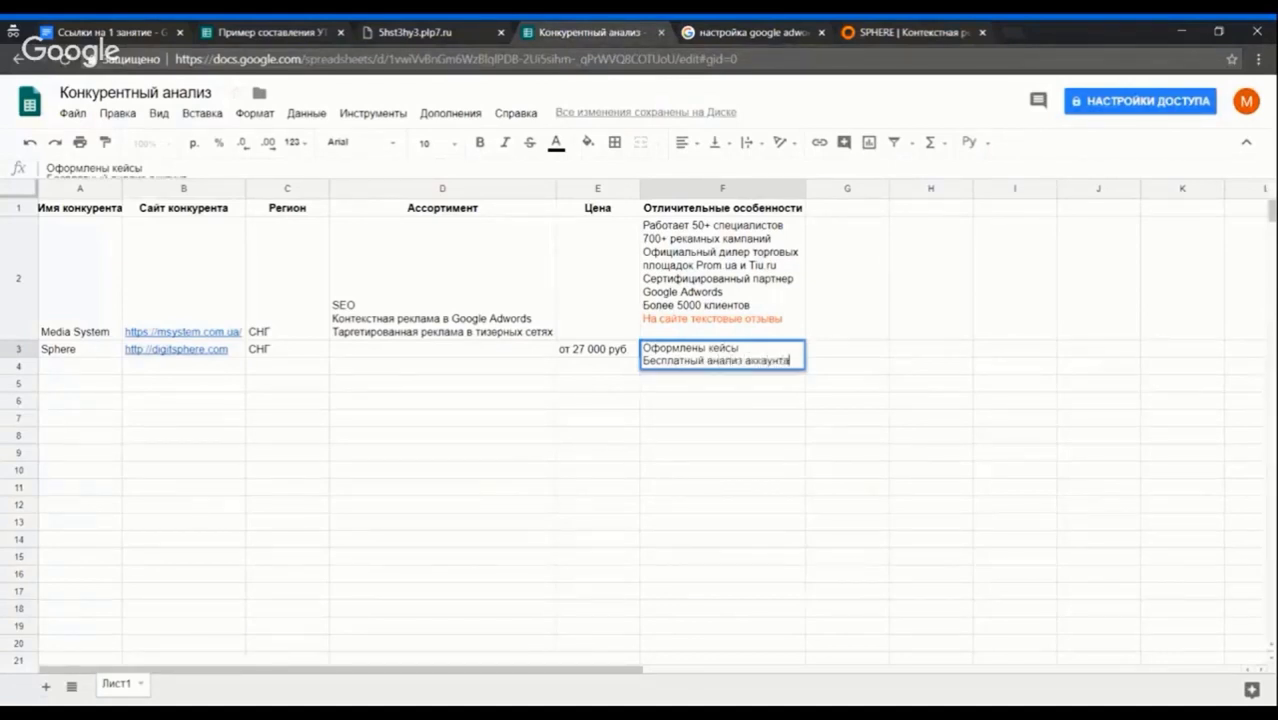
click(902, 315)
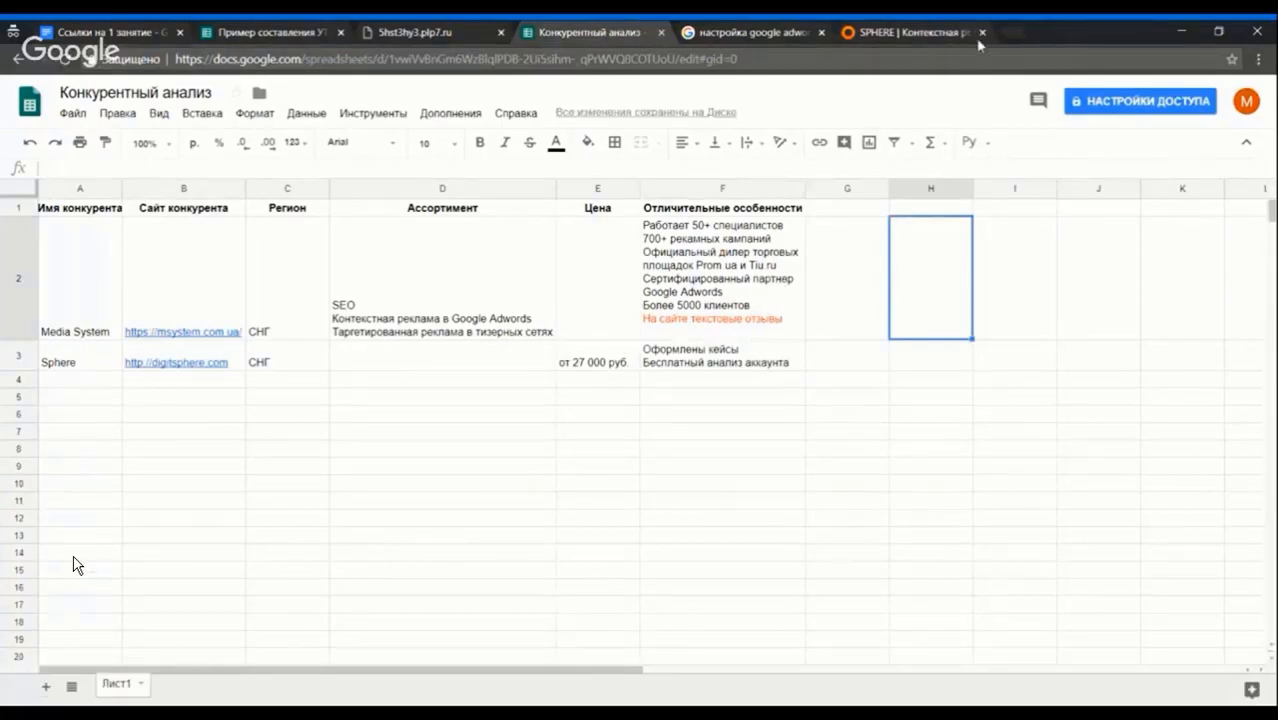
Examine the Тарифы и цены section of Sphere's site for its minimum budget and service prices
click(944, 31)
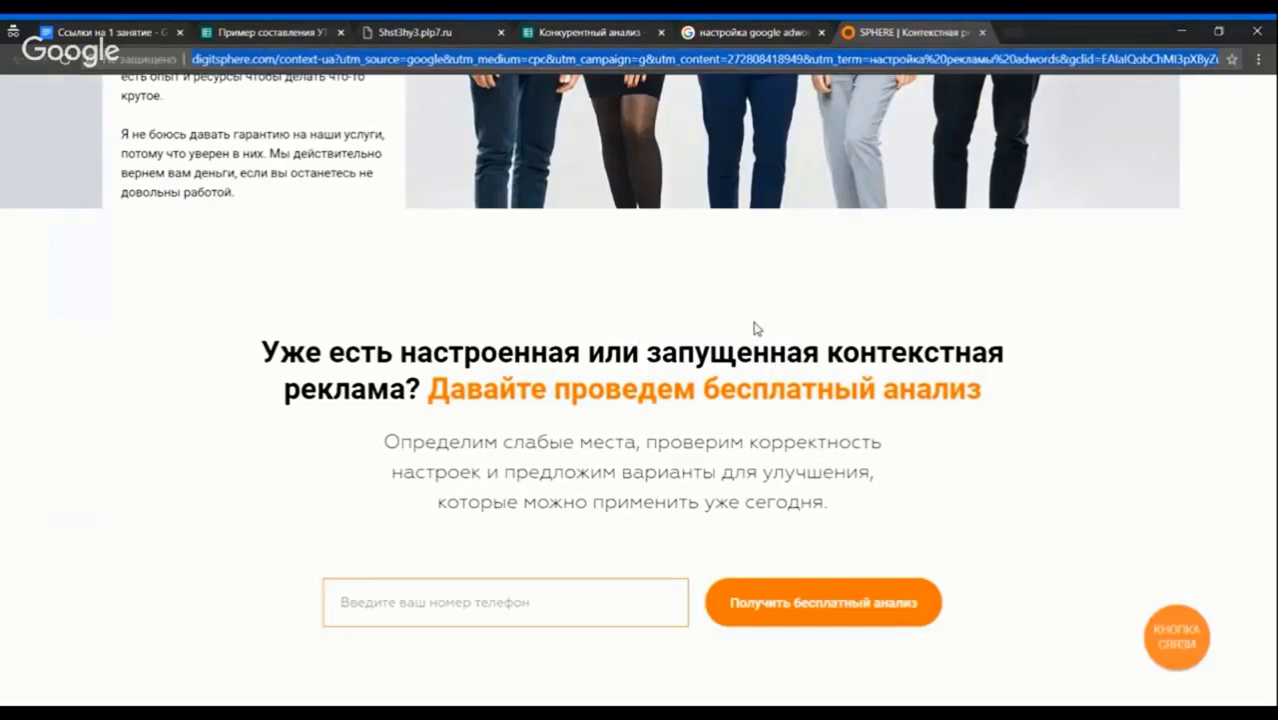
scroll(755, 328, down, 2)
scroll(755, 328, down, 3)
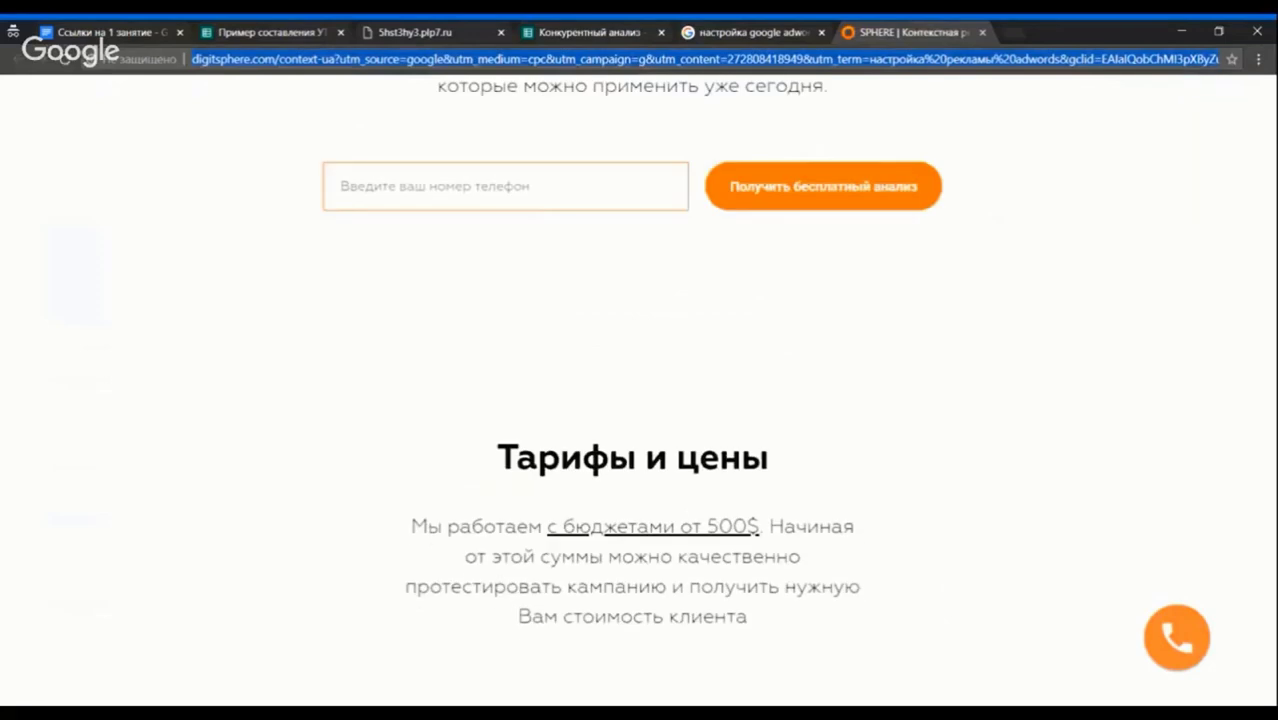
scroll(660, 305, down, 2)
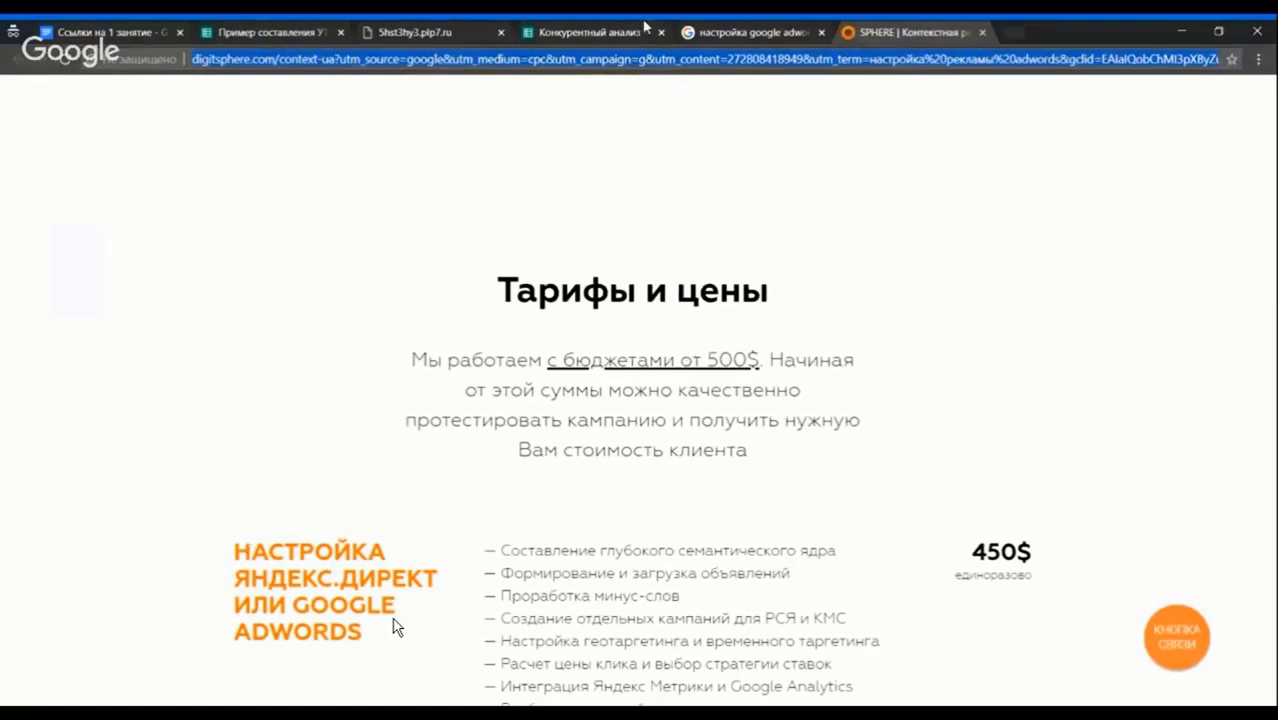
drag(547, 359, 770, 360)
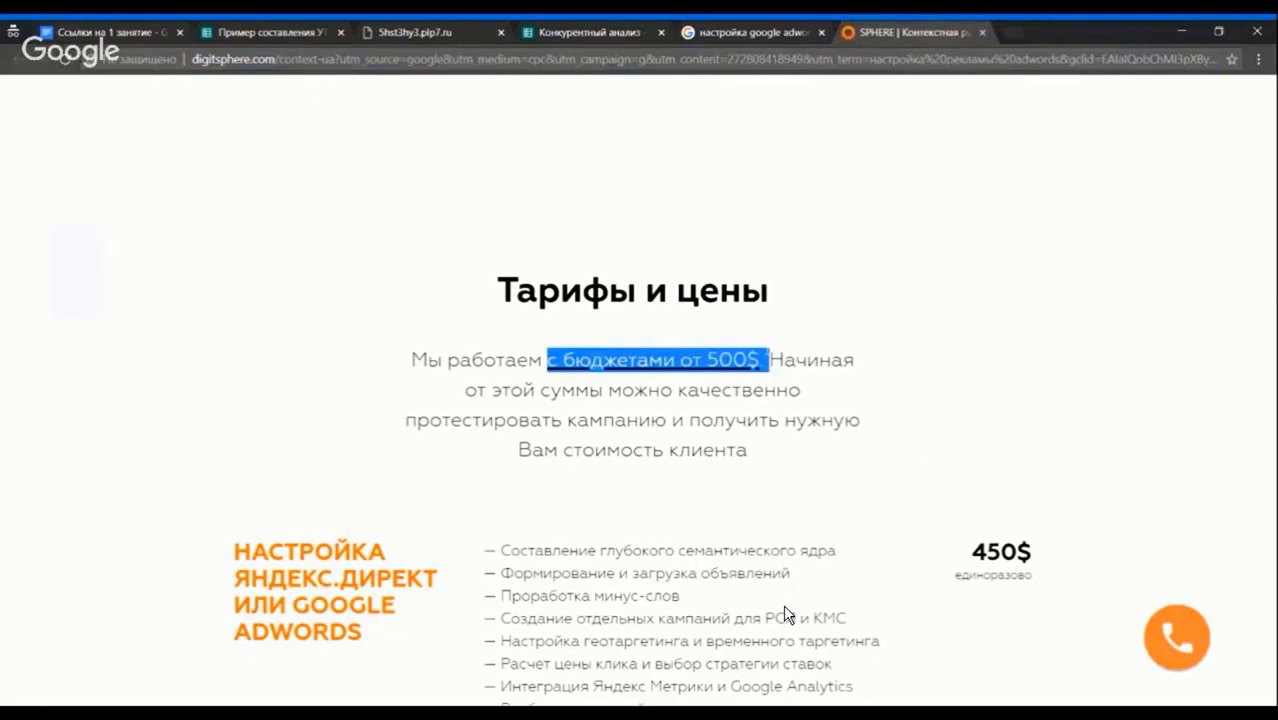
scroll(783, 604, down, 2)
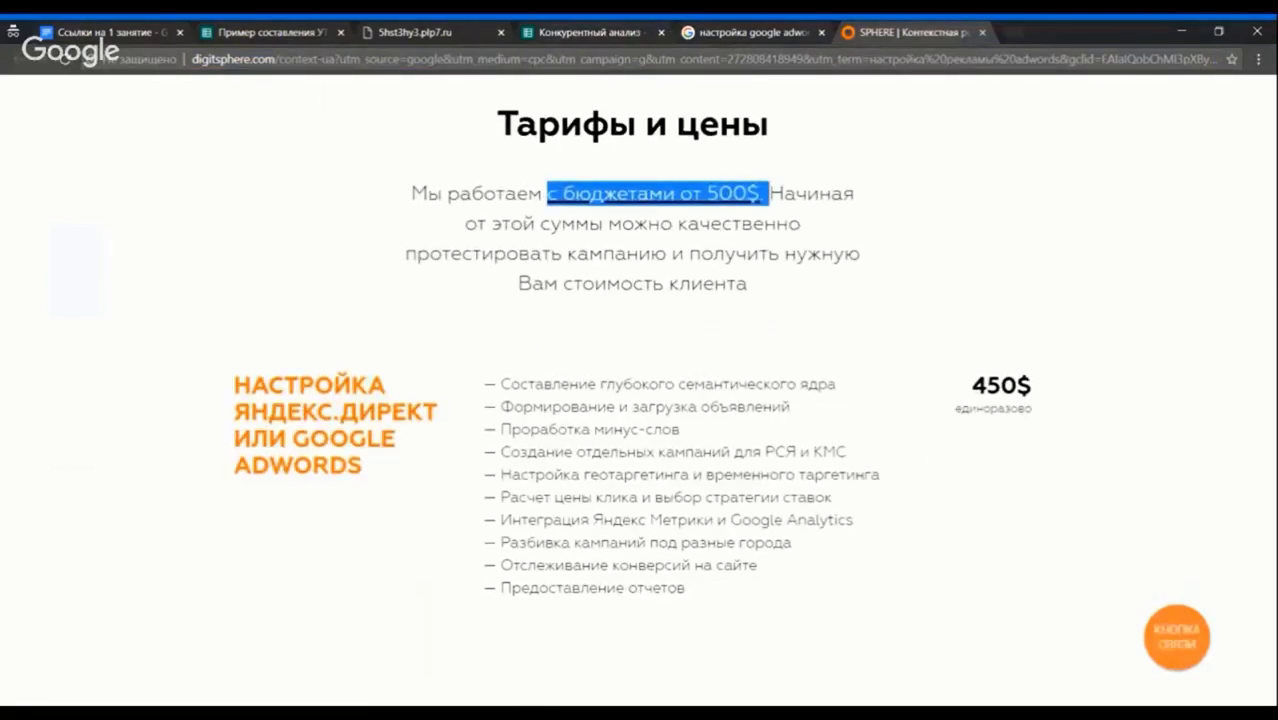
scroll(995, 405, down, 3)
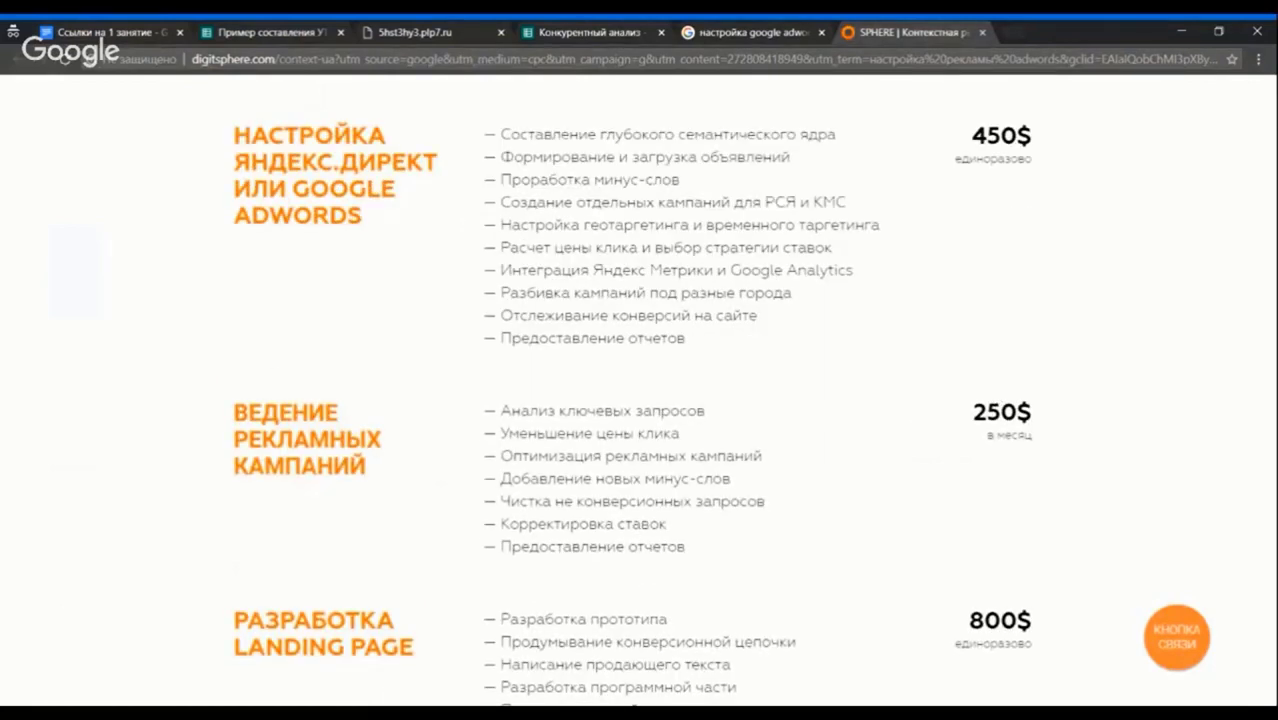
scroll(940, 396, down, 2)
scroll(733, 397, down, 4)
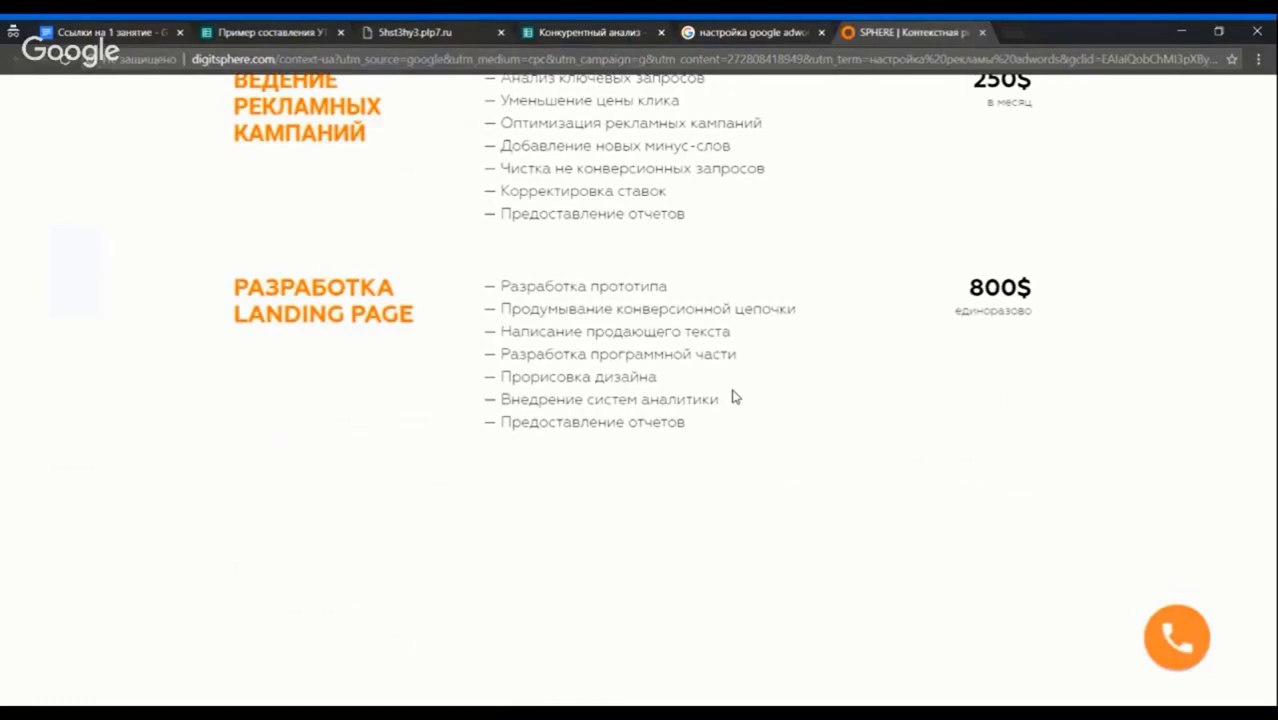
scroll(733, 397, up, 4)
Replace Sphere's price in E3 of the competitor table with от 450$ настройка
click(595, 32)
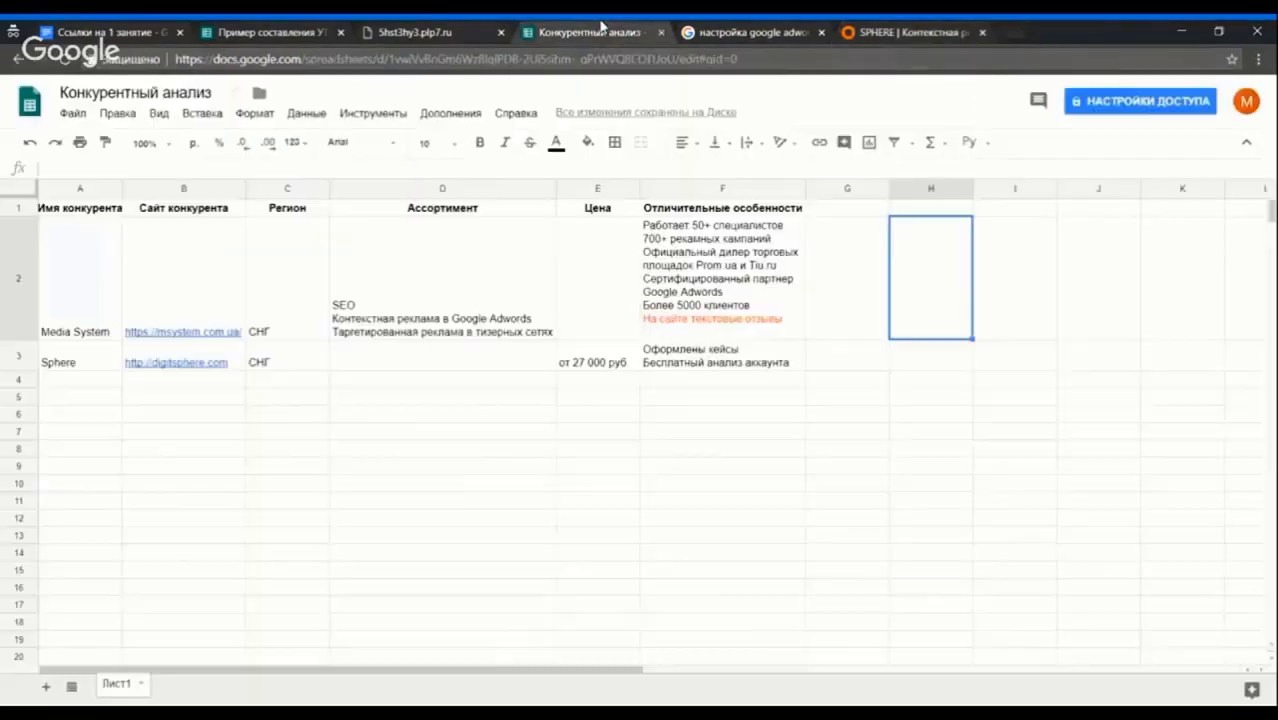
click(590, 366)
double_click(590, 366)
text(.)
drag(572, 348, 646, 355)
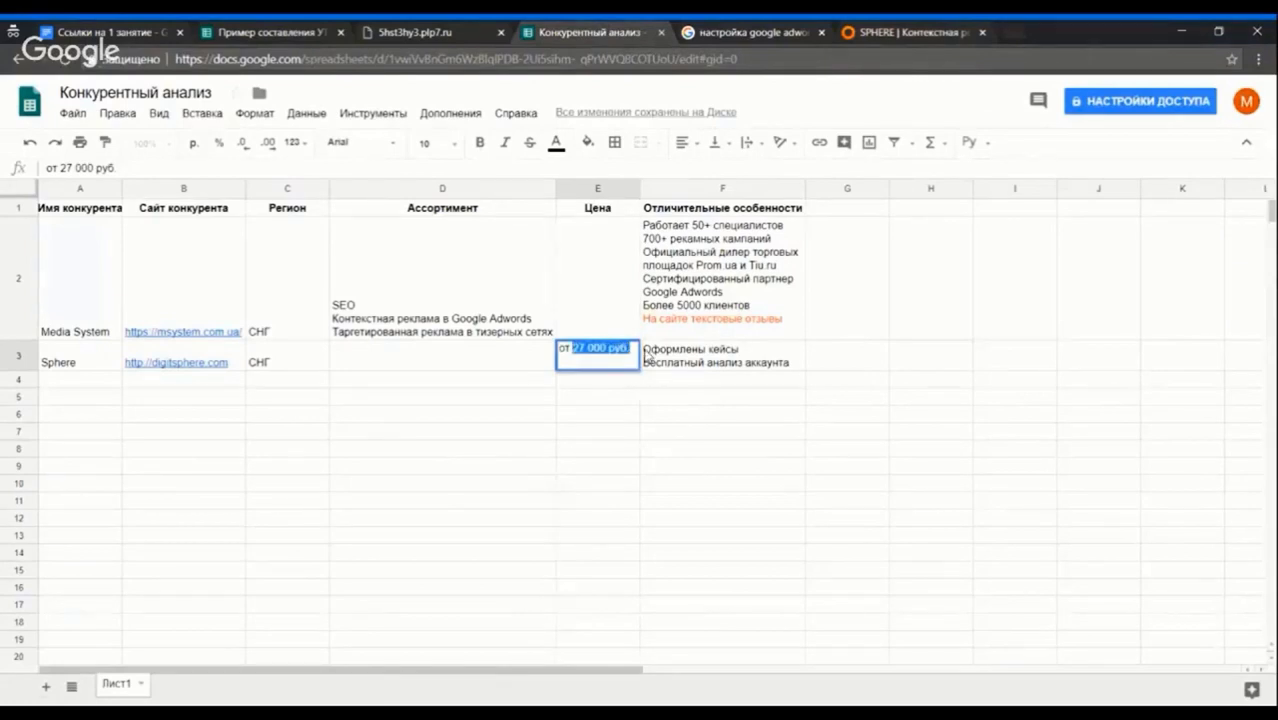
text(450$ настройка)
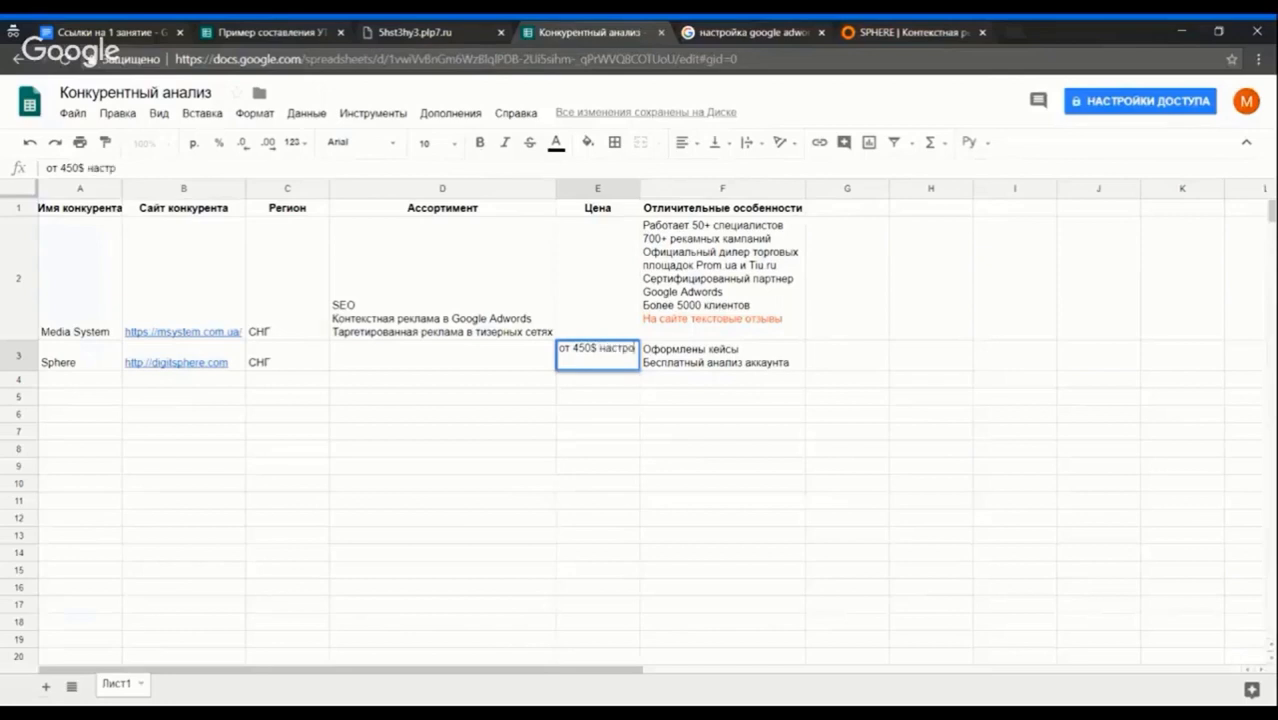
click(604, 452)
Widen the Цена column and add от 250$ сопровождение on a second line in Sphere's price cell E3
drag(638, 186, 656, 186)
click(650, 365)
double_click(650, 365)
key(alt+Return)
text(от 250)
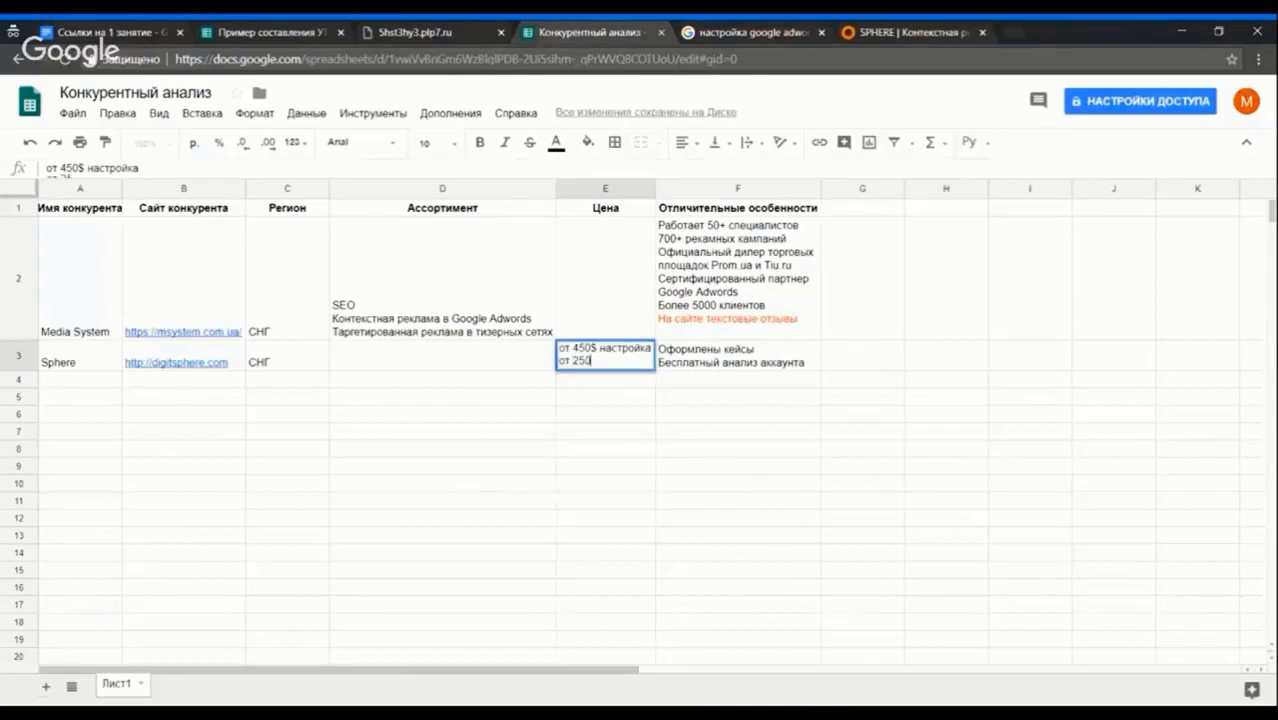
text($ сопровождение)
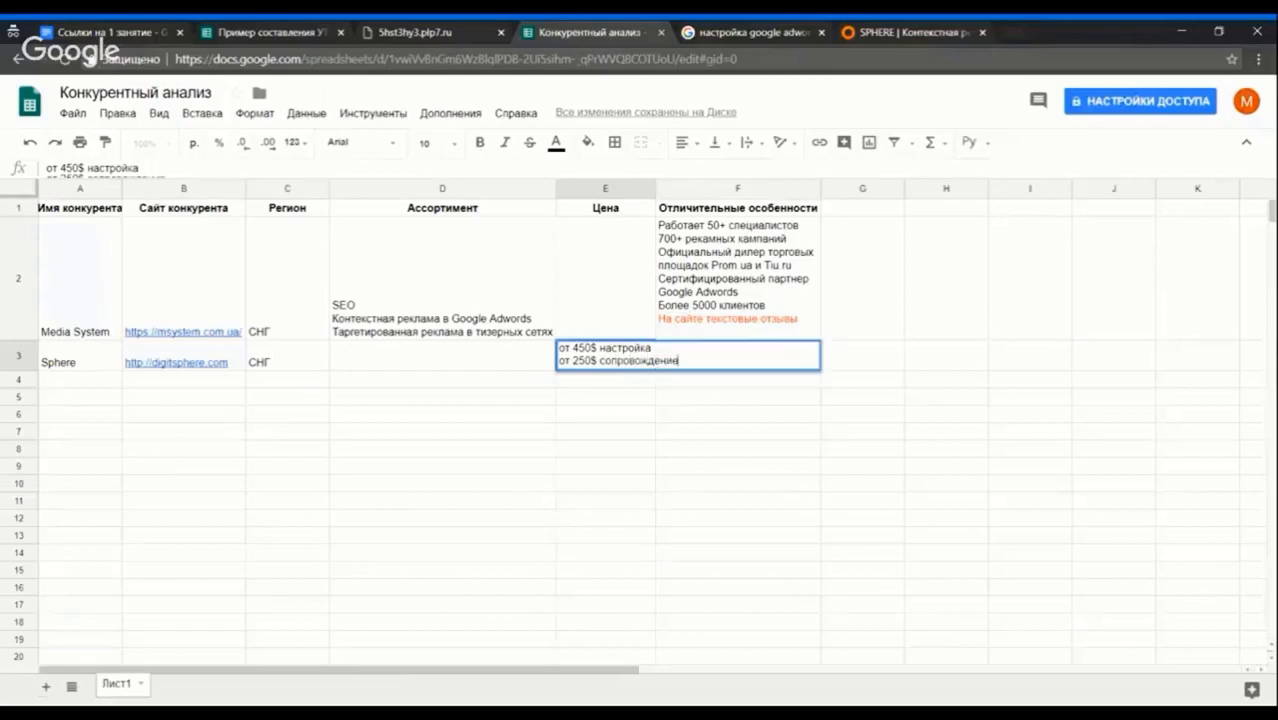
click(550, 479)
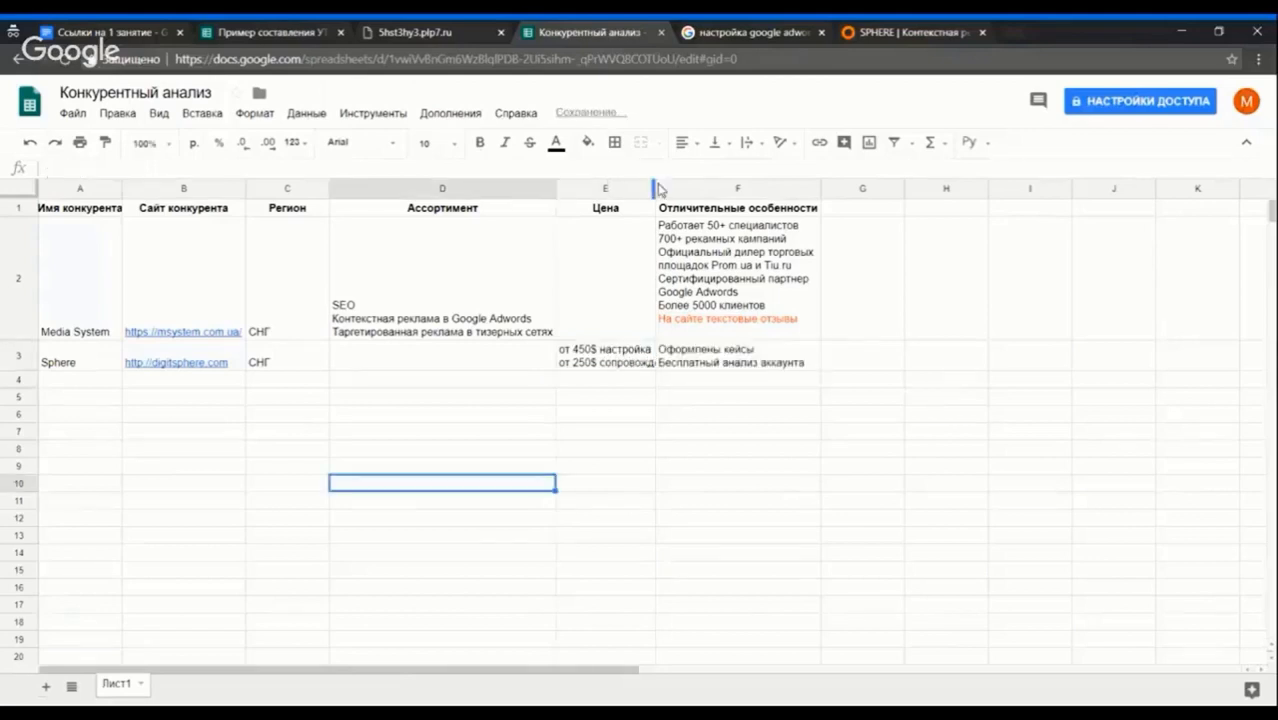
Check Sphere's listed services and enter Контекстная реклама and Разработка сайтов on separate lines as its assortment in D3
click(908, 32)
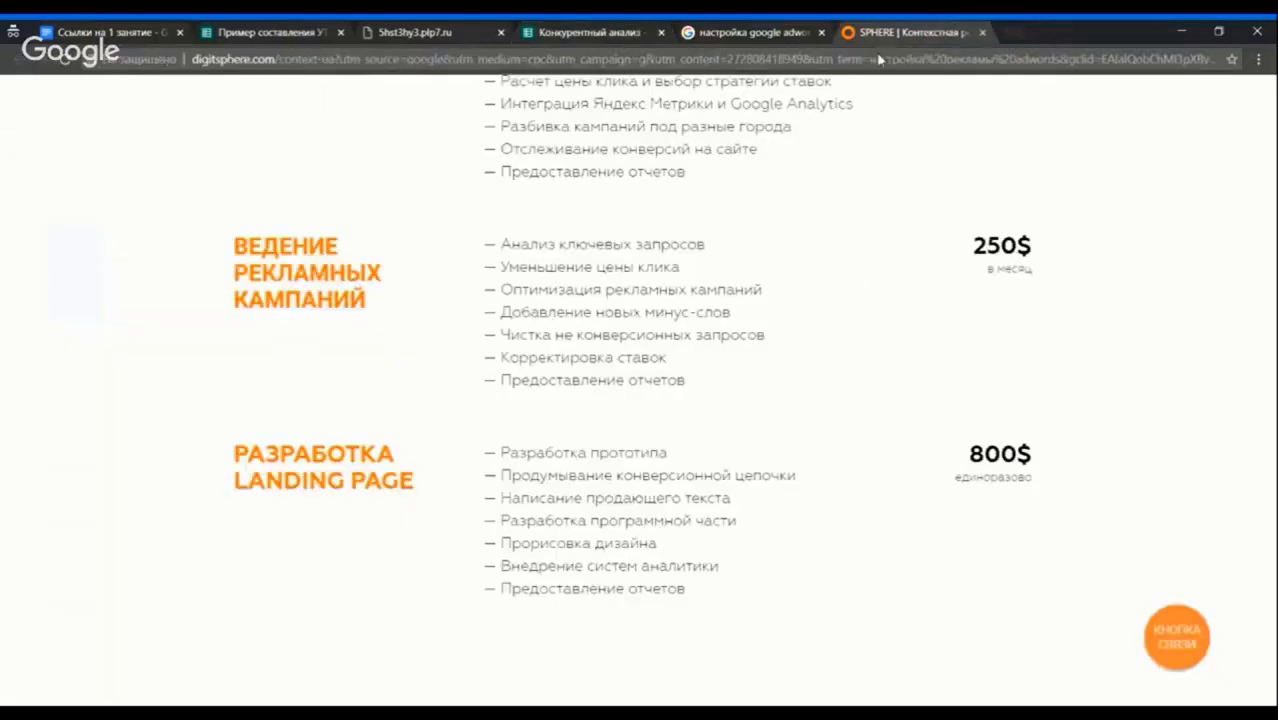
scroll(640, 400, down, 2)
scroll(640, 400, down, 5)
click(614, 26)
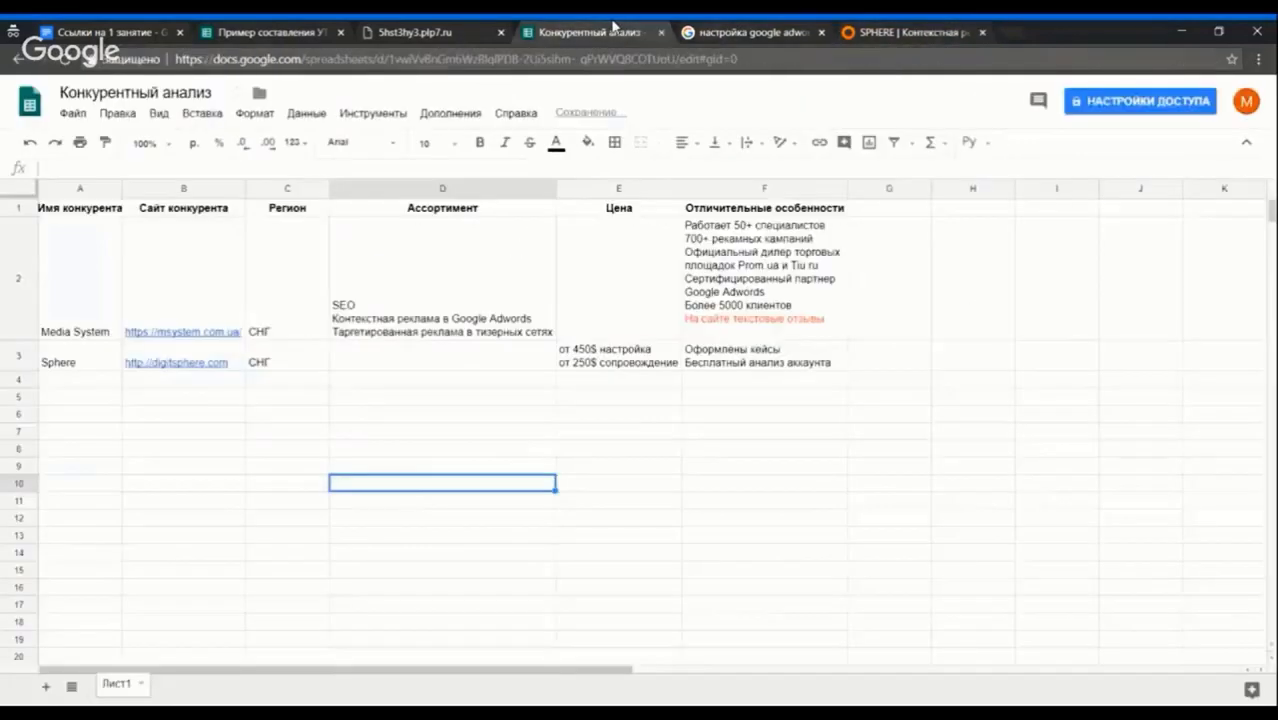
double_click(390, 362)
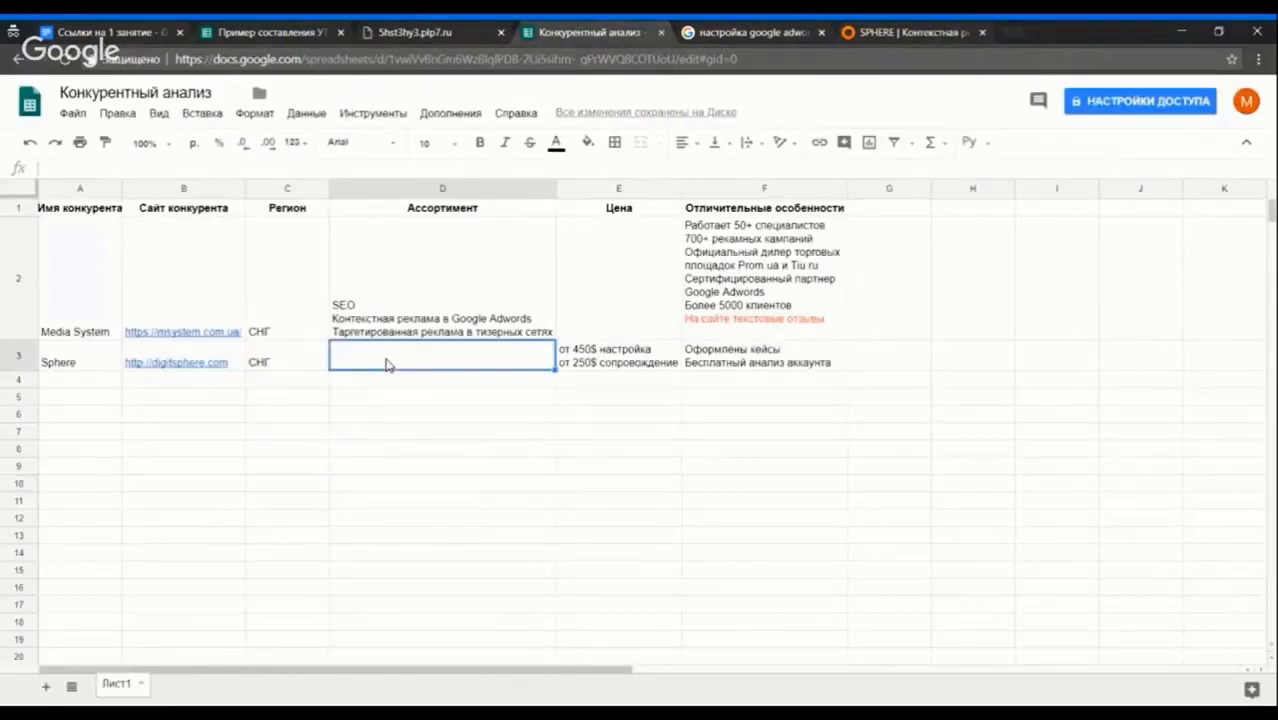
text(Контекстная)
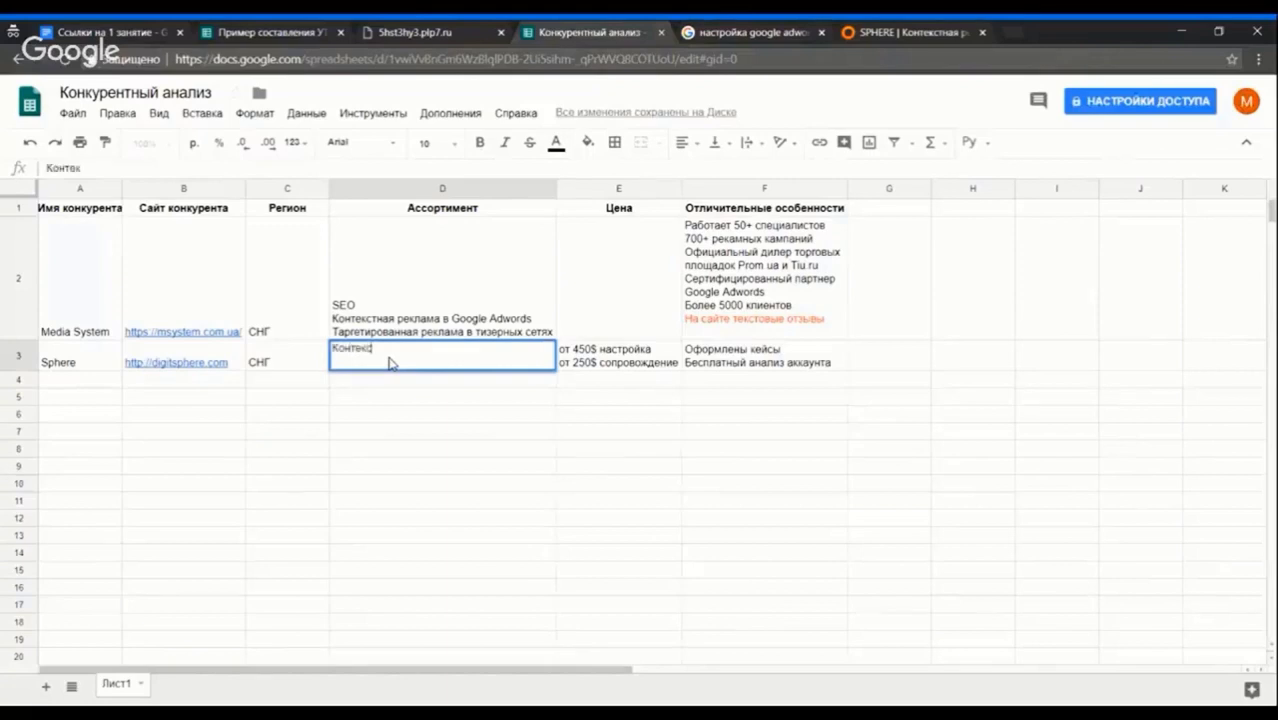
text( реклама)
key(alt+Return)
text(РАз)
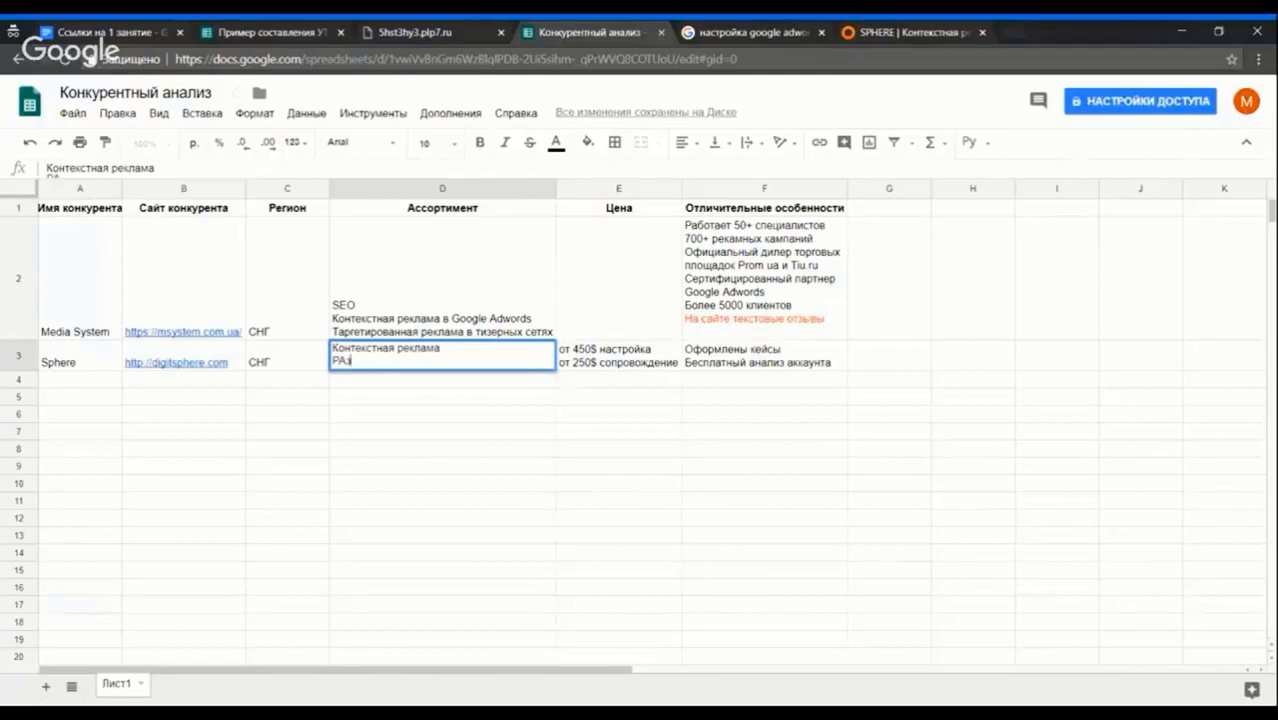
text(работка сайтов)
click(342, 360)
key(BackSpace)
text(а)
Examine the remaining sections of Sphere's page down to the contact details and office map in the footer
click(867, 27)
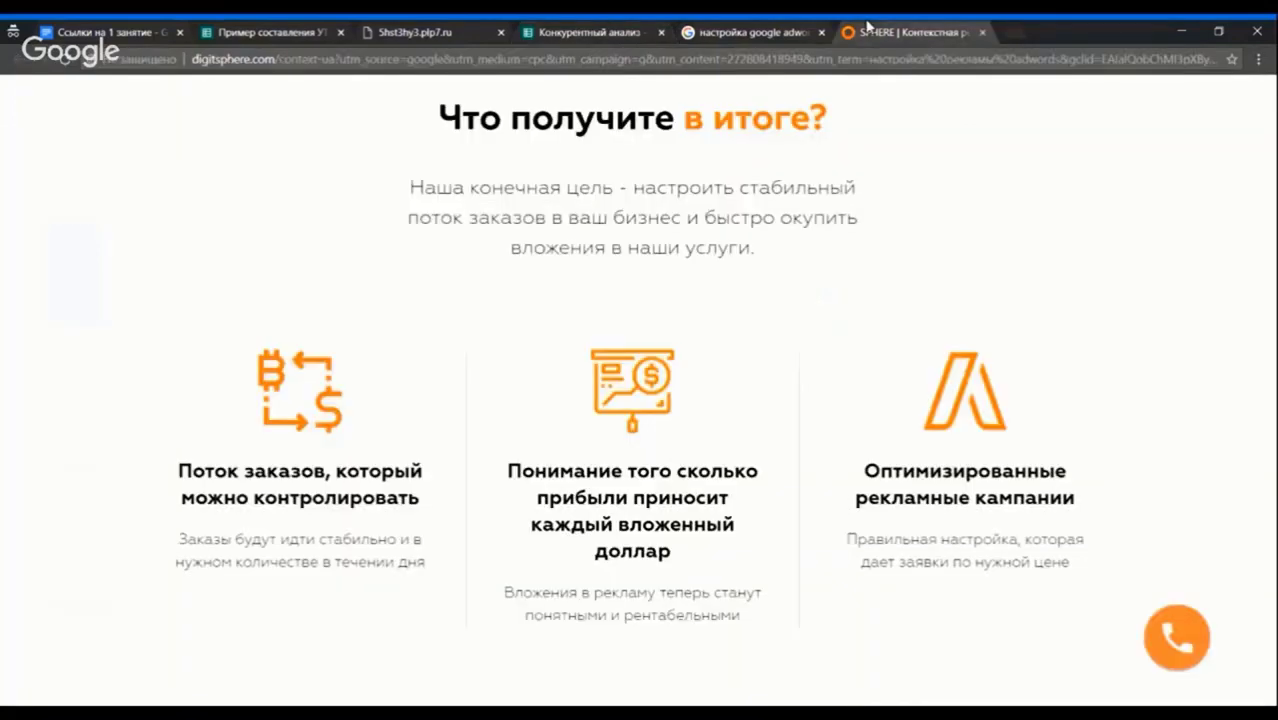
scroll(640, 380, down, 6)
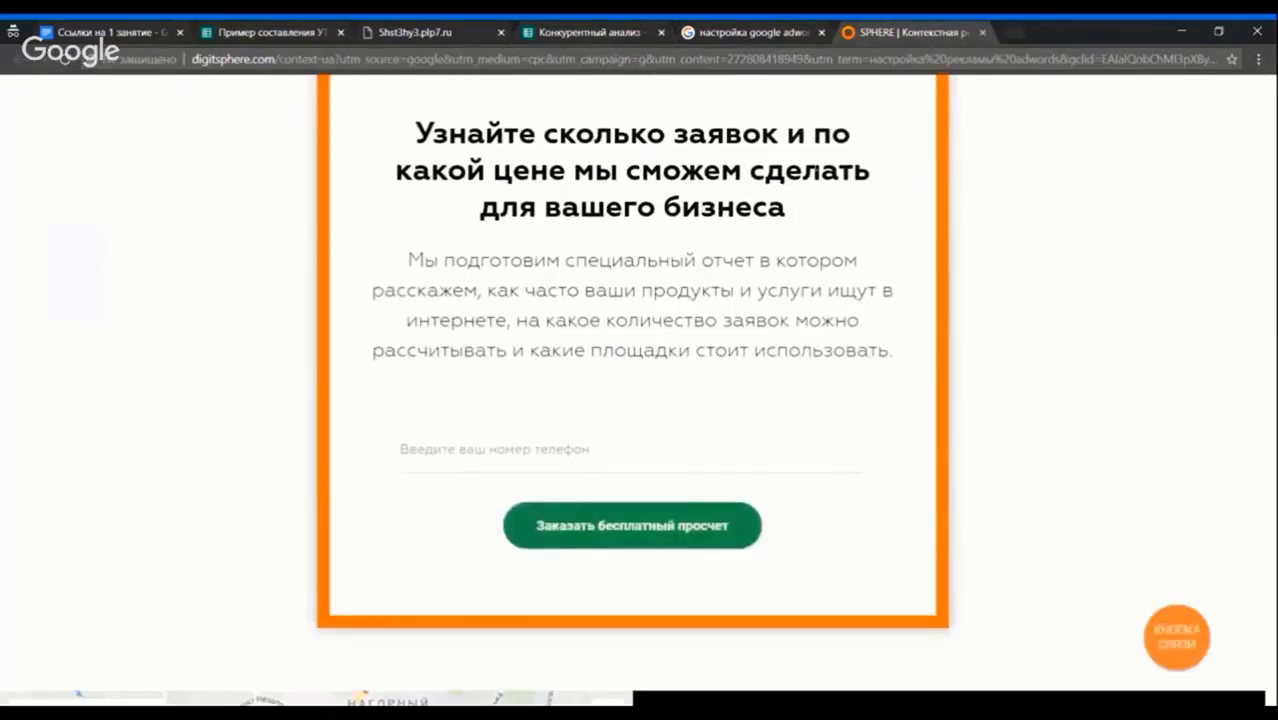
scroll(578, 283, down, 2)
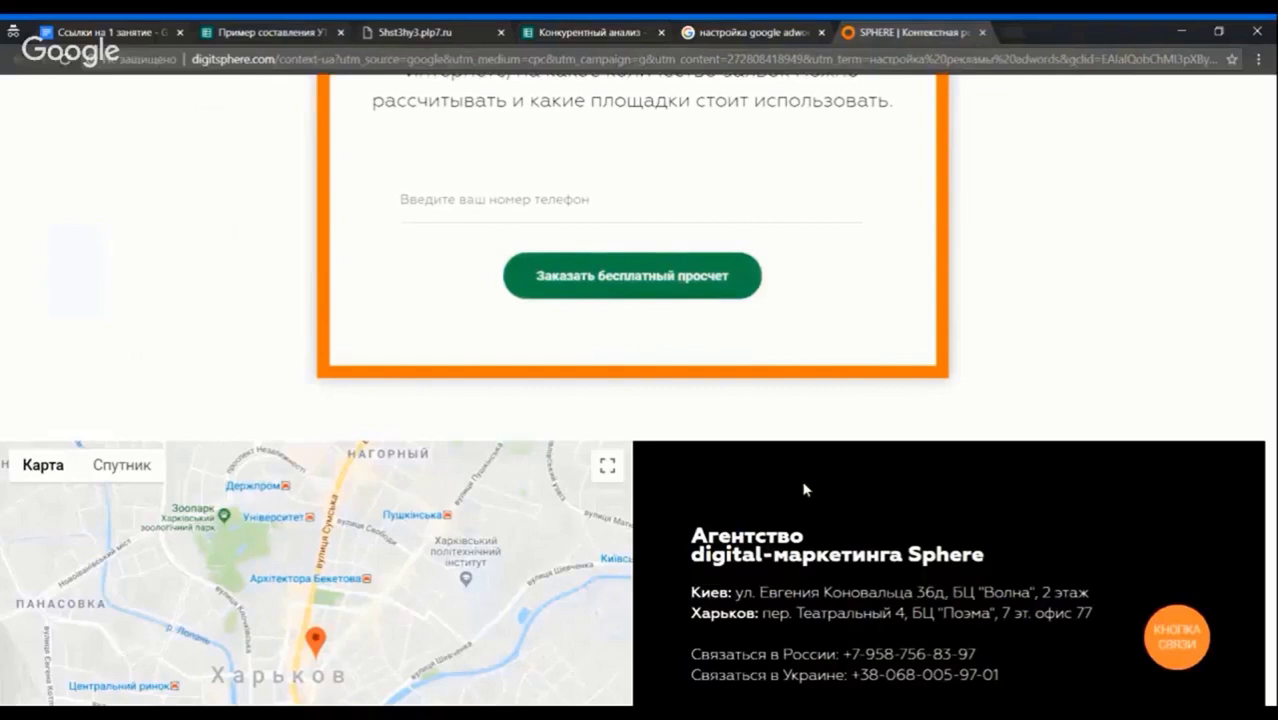
scroll(701, 467, down, 2)
scroll(940, 442, down, 1)
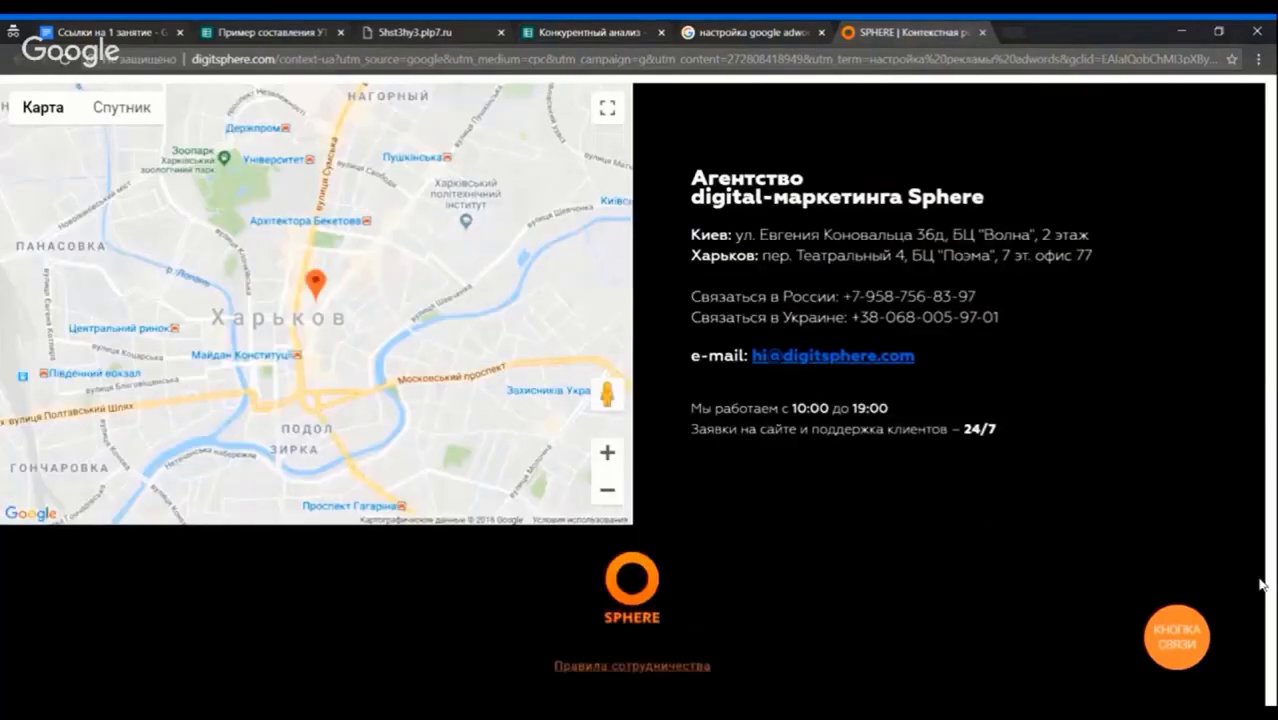
scroll(1262, 585, up, 5)
click(590, 32)
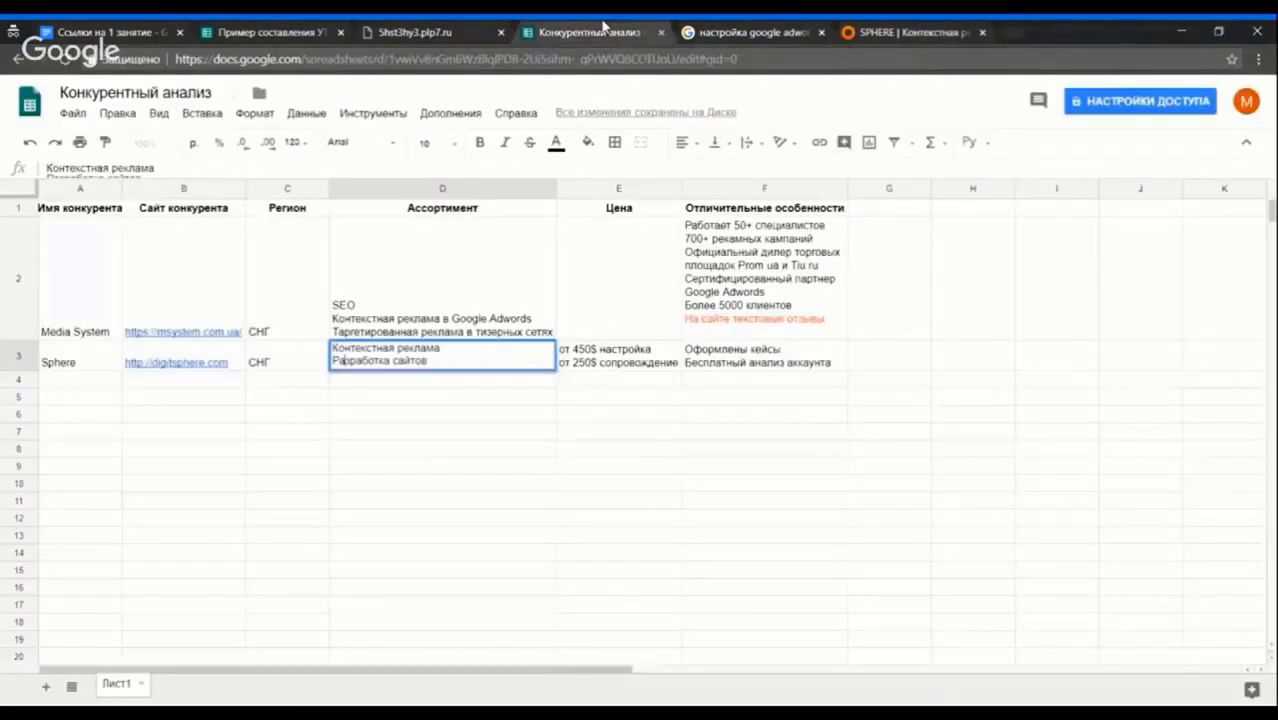
Review the advertising benefits, team and Тарифы и цены sections of Sphere's site against its table entry
click(924, 30)
scroll(1241, 380, up, 18)
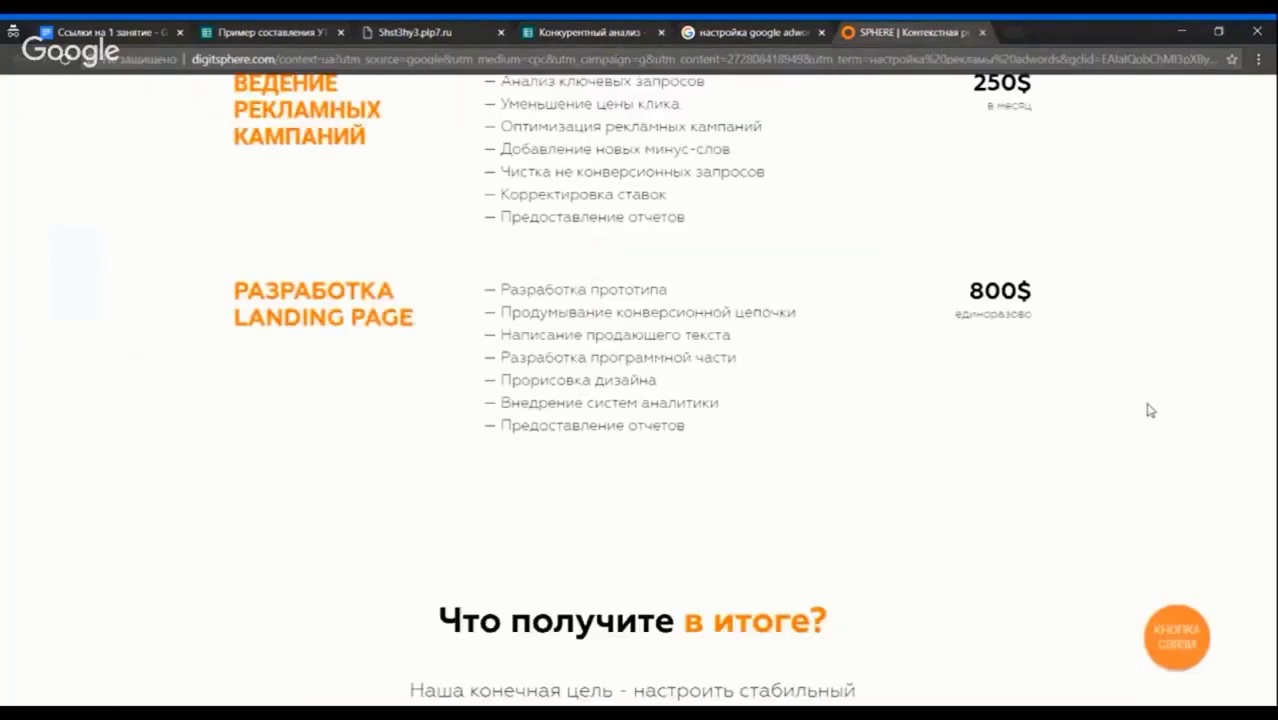
scroll(1141, 416, down, 15)
scroll(1127, 403, up, 4)
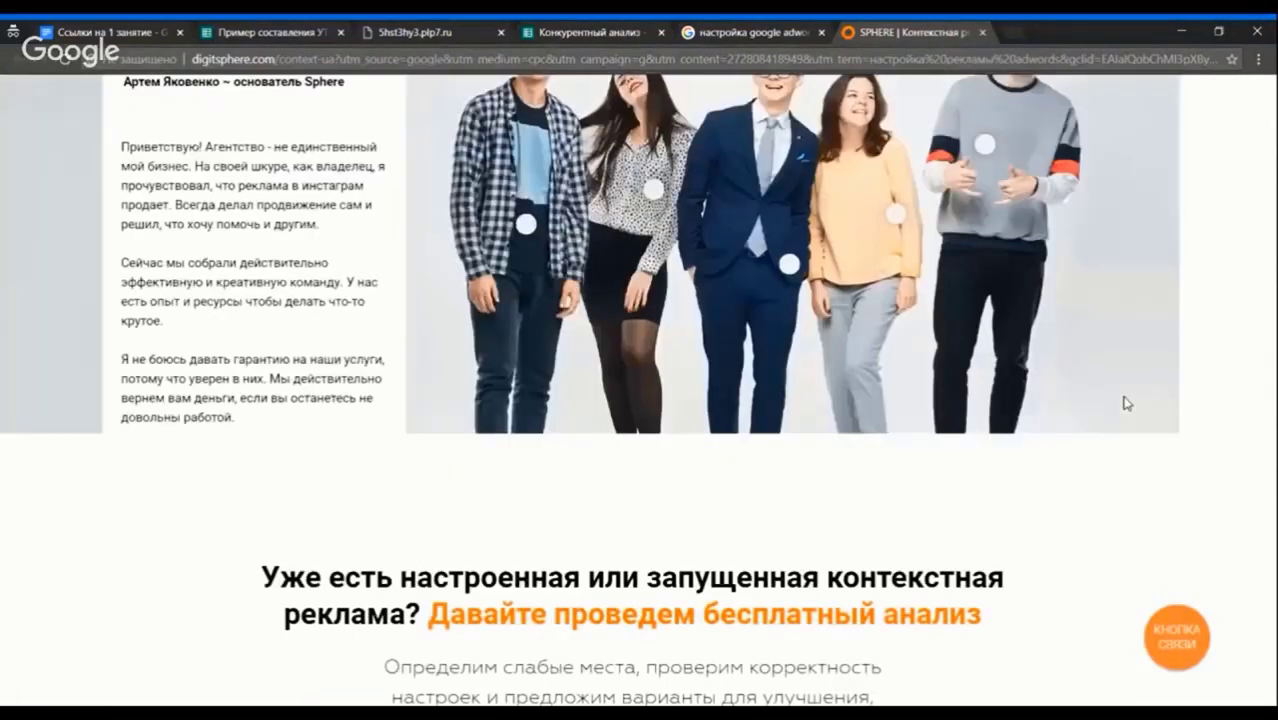
scroll(563, 186, up, 5)
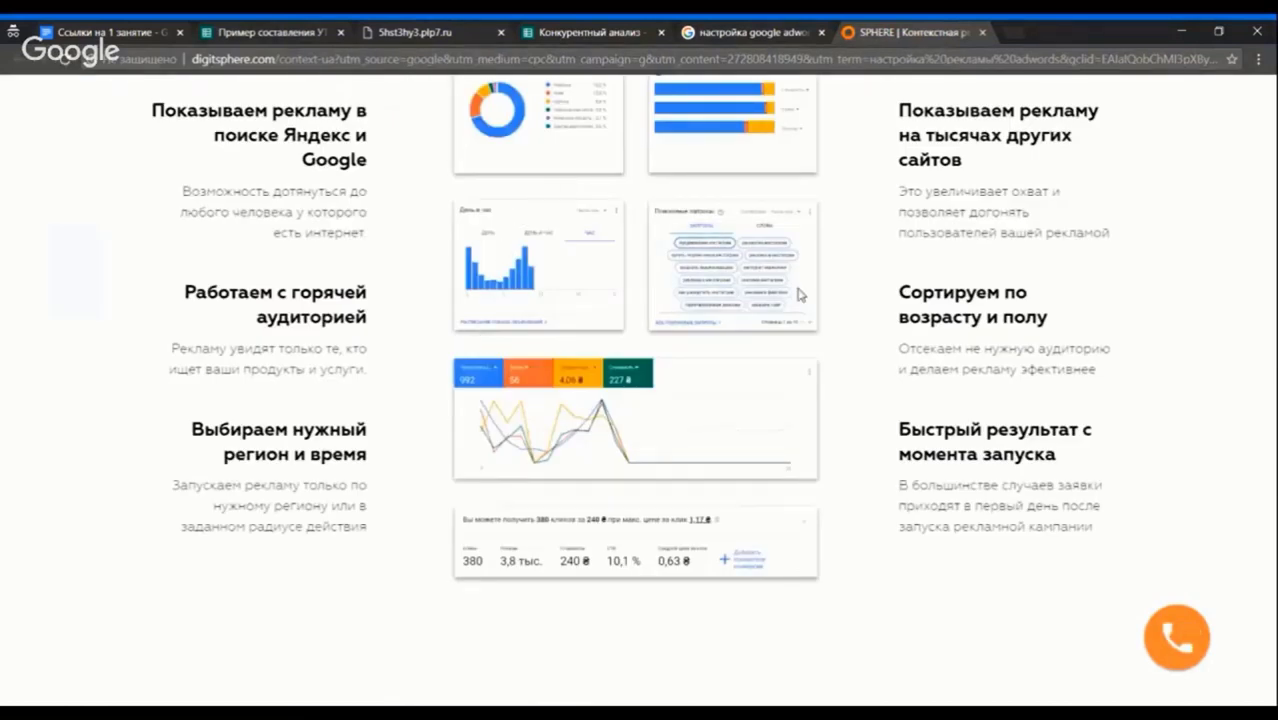
scroll(603, 331, down, 3)
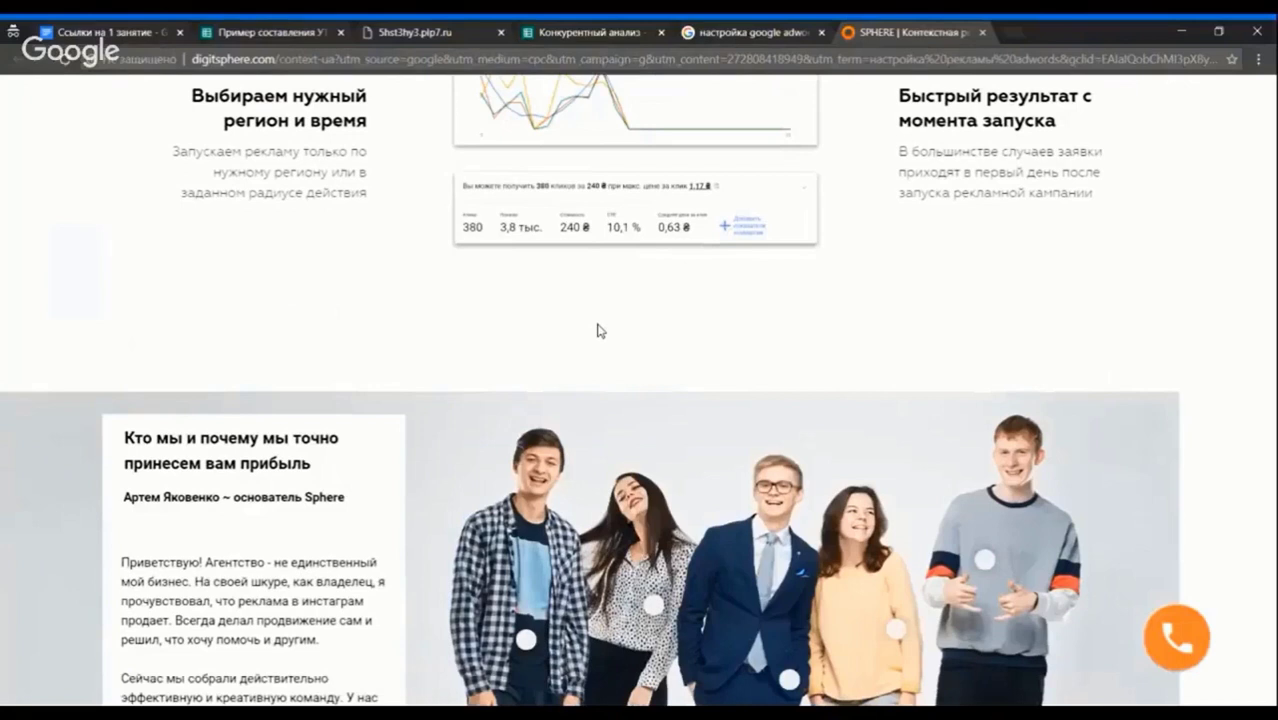
scroll(598, 331, down, 8)
scroll(776, 359, down, 3)
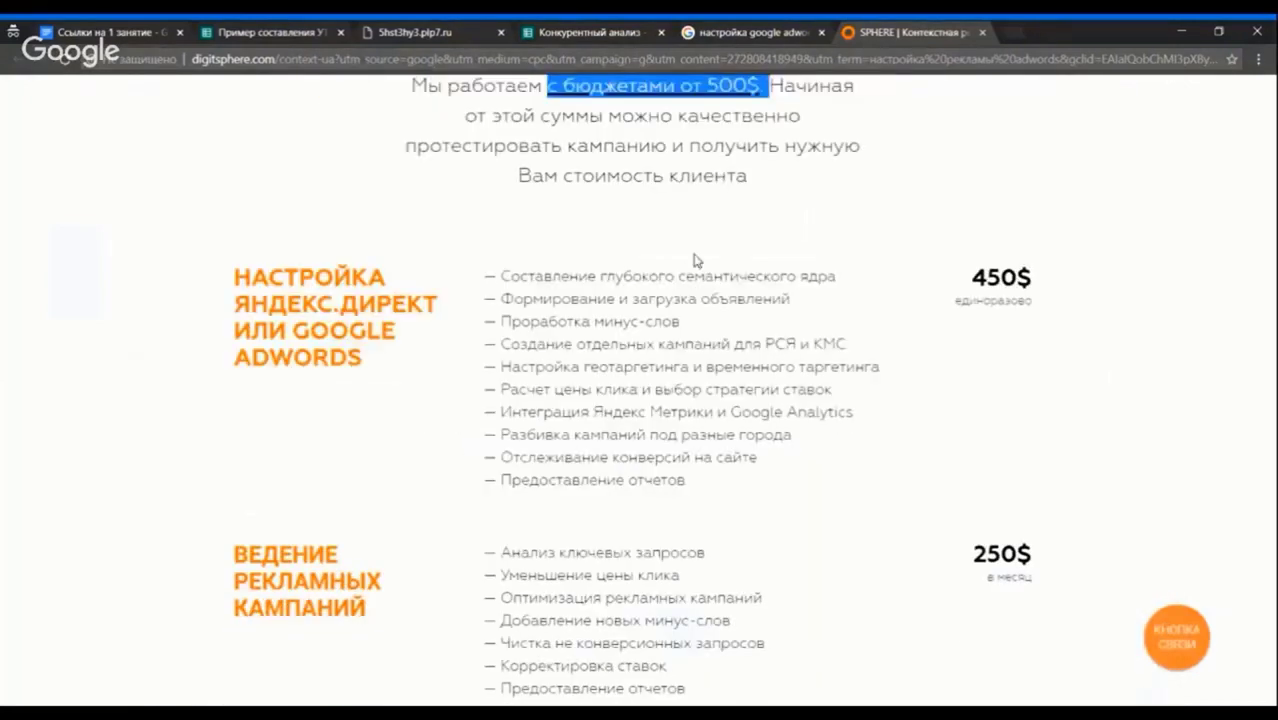
scroll(987, 348, up, 2)
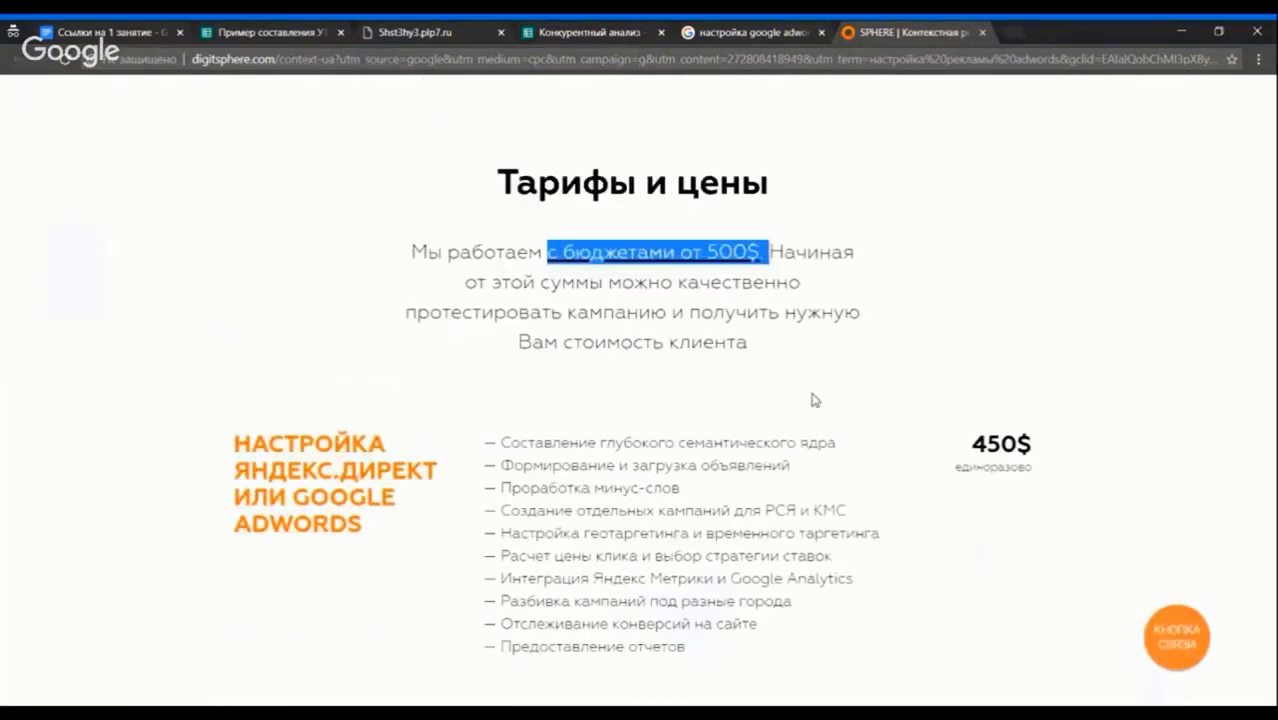
Highlight the minimum budget phrase in the Тарифы и цены section of Sphere's site and clear the selection
click(752, 350)
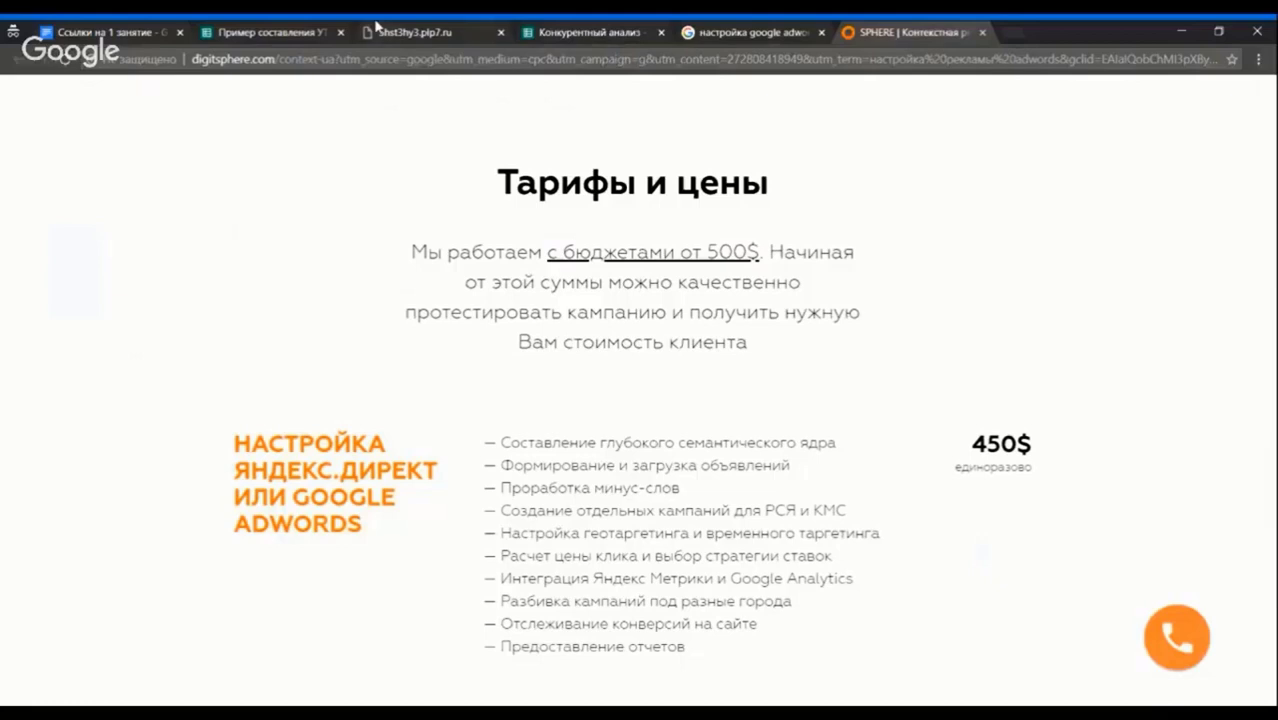
drag(411, 252, 608, 253)
click(612, 253)
triple_click(612, 253)
click(612, 253)
drag(760, 253, 628, 253)
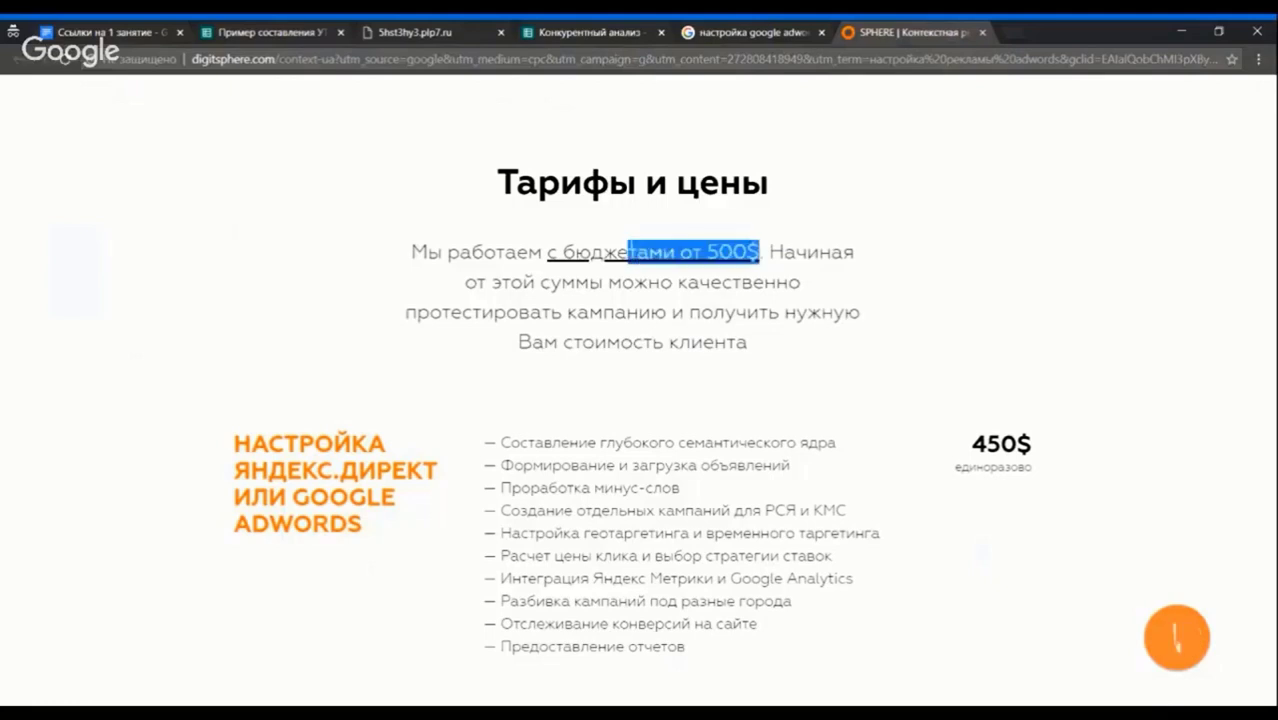
click(588, 393)
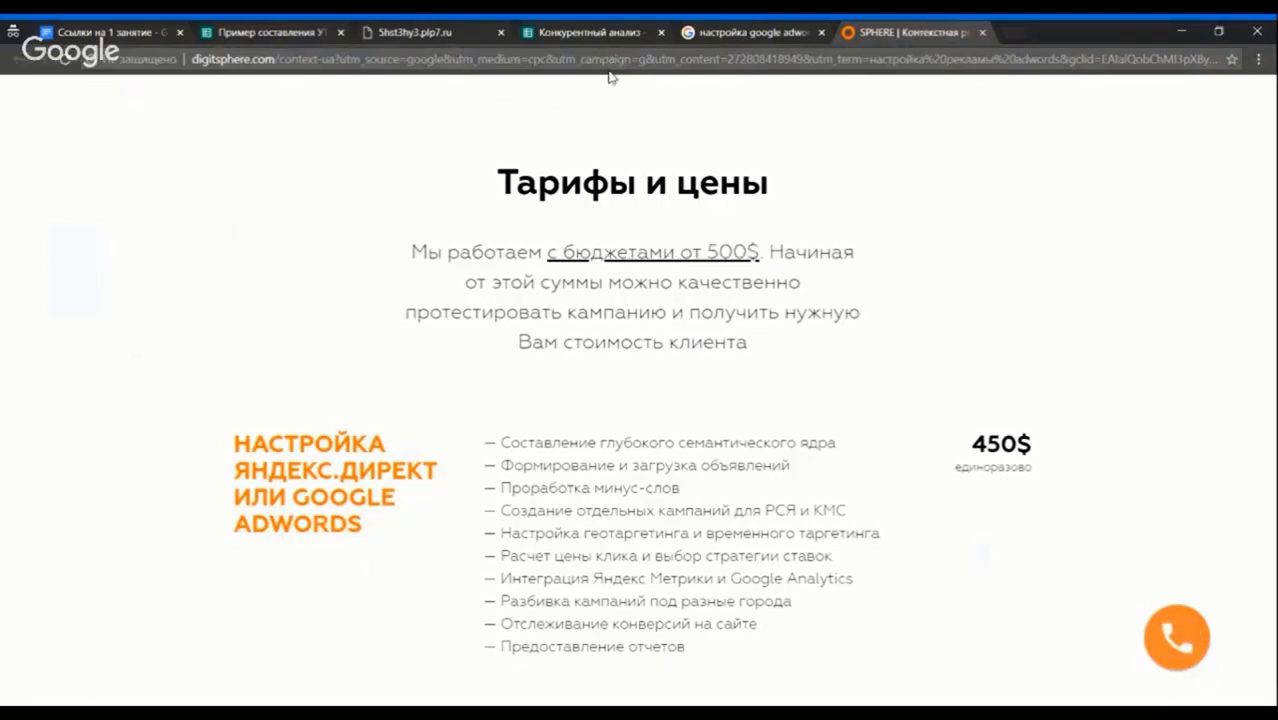
Return to the competitor table, commit Sphere's assortment entry in D3 and select B4 in the first empty row
scroll(746, 228, up, 3)
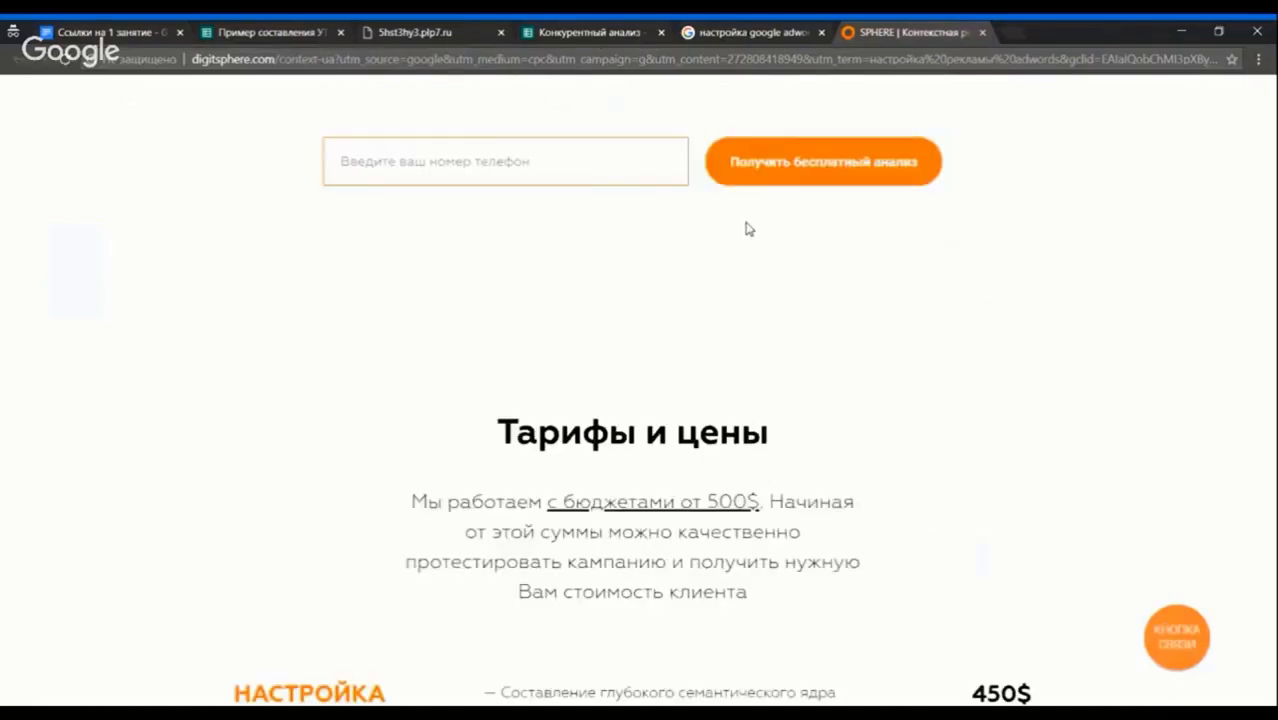
scroll(746, 228, up, 7)
scroll(746, 228, up, 10)
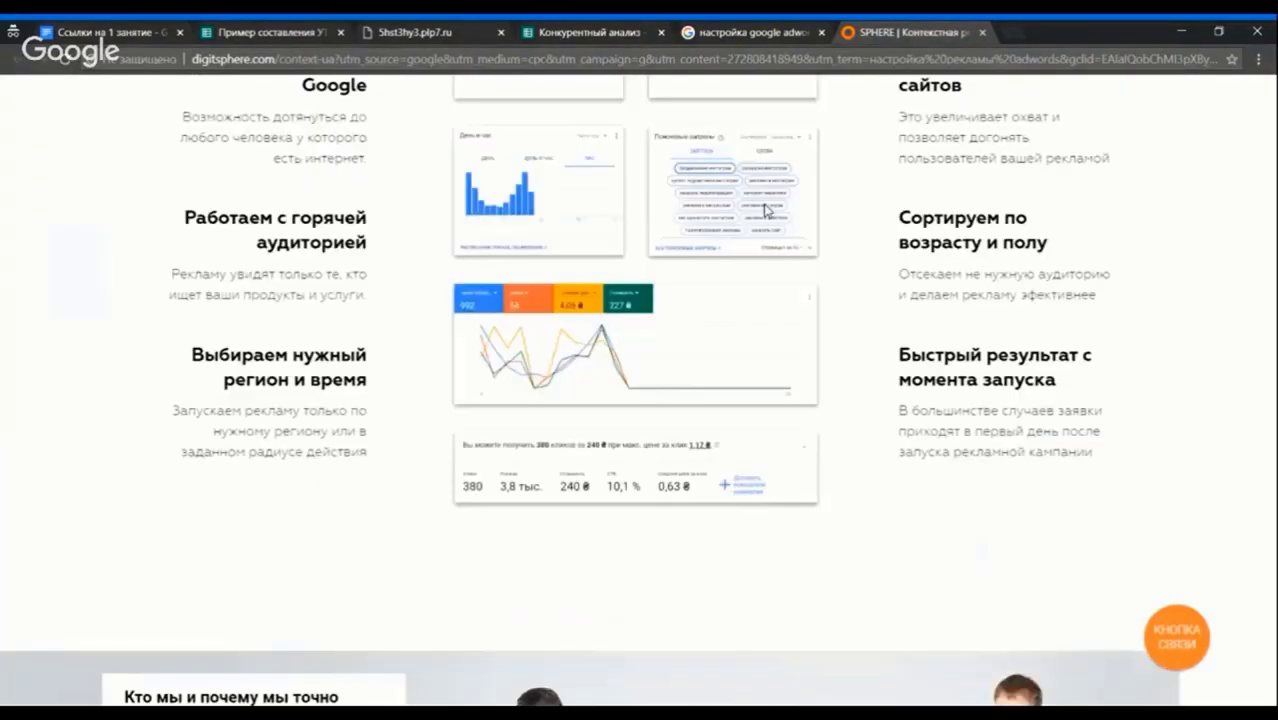
click(580, 32)
click(680, 432)
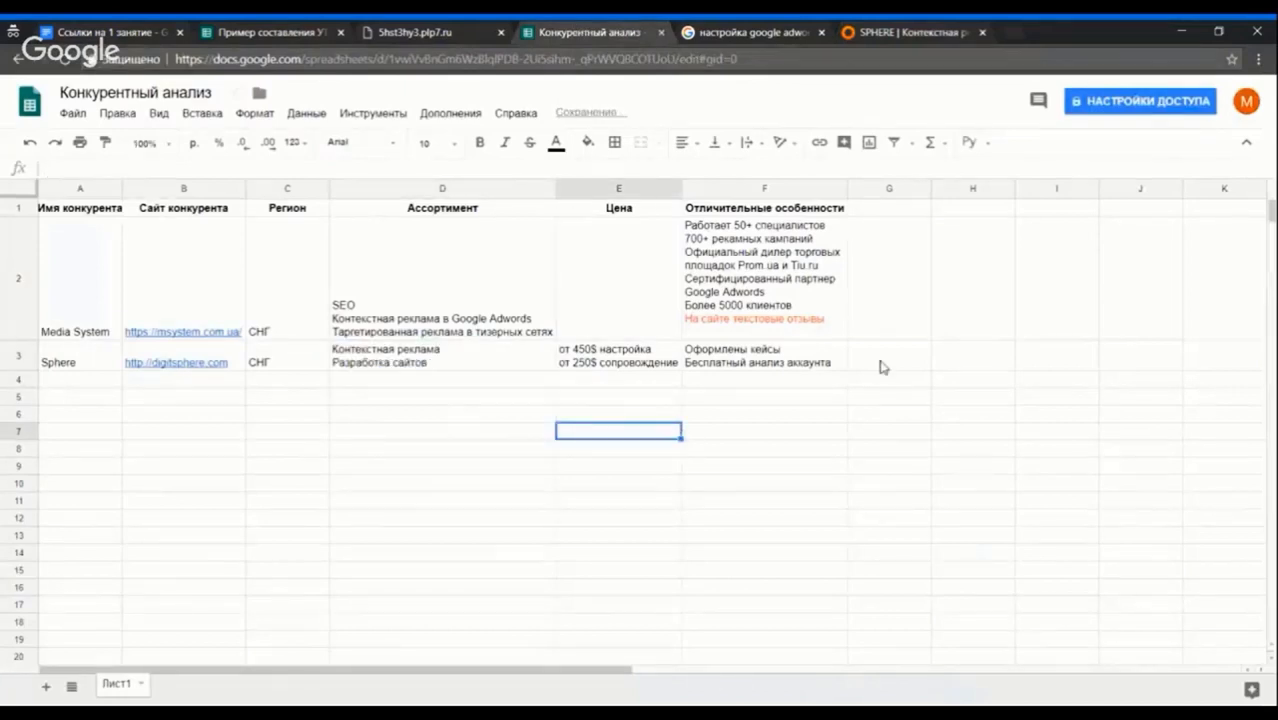
click(76, 395)
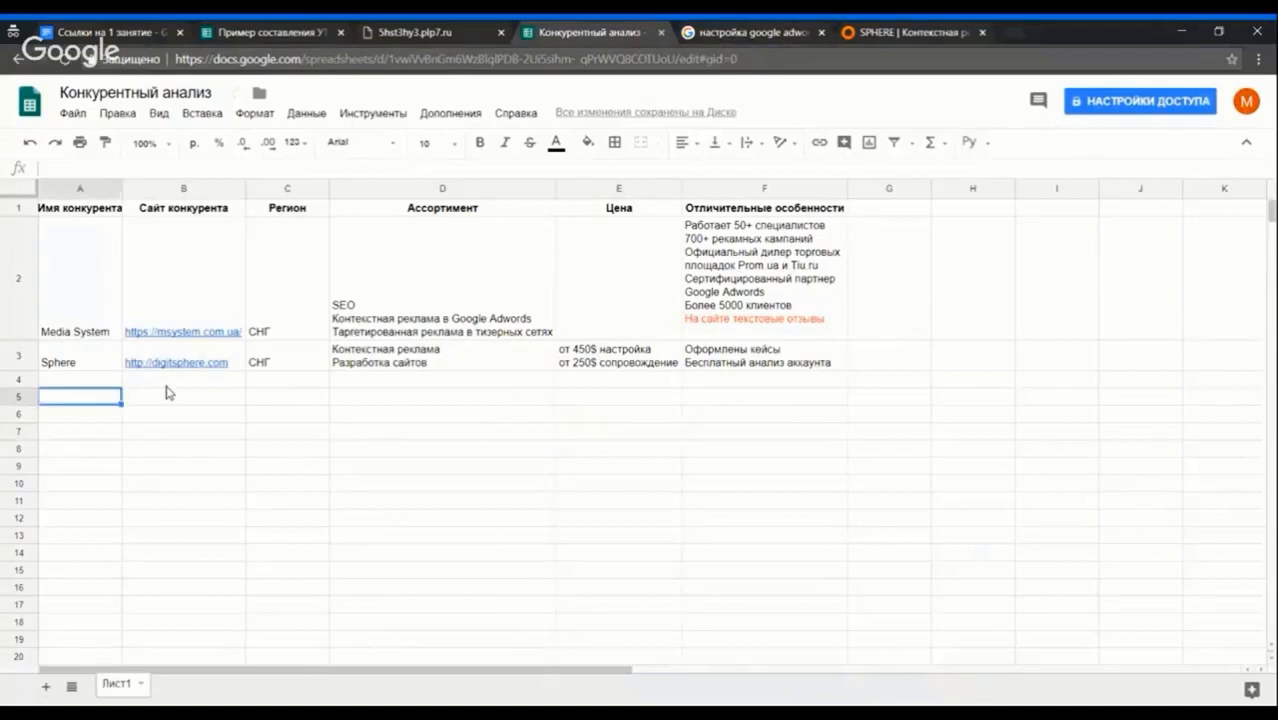
click(166, 383)
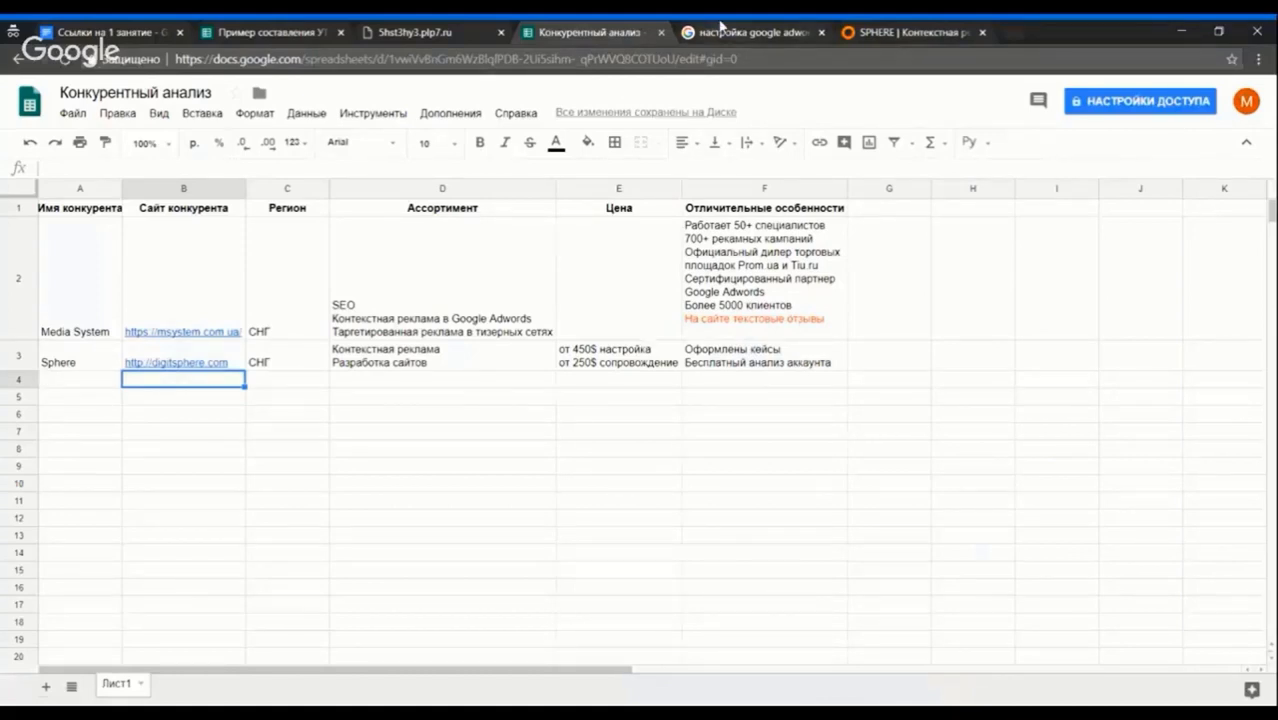
Examine the Google results for настройка google adwords цена, covering the ads, organic listings and related queries, for further competitors
click(720, 27)
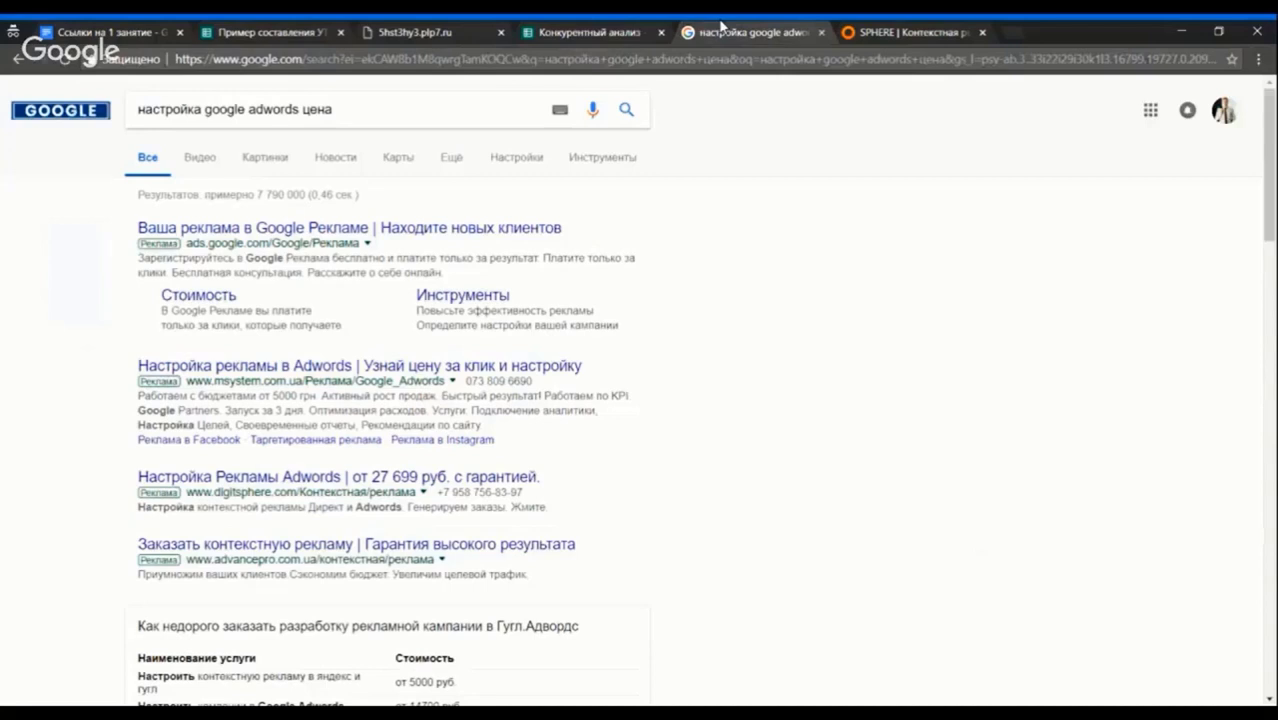
scroll(162, 308, down, 20)
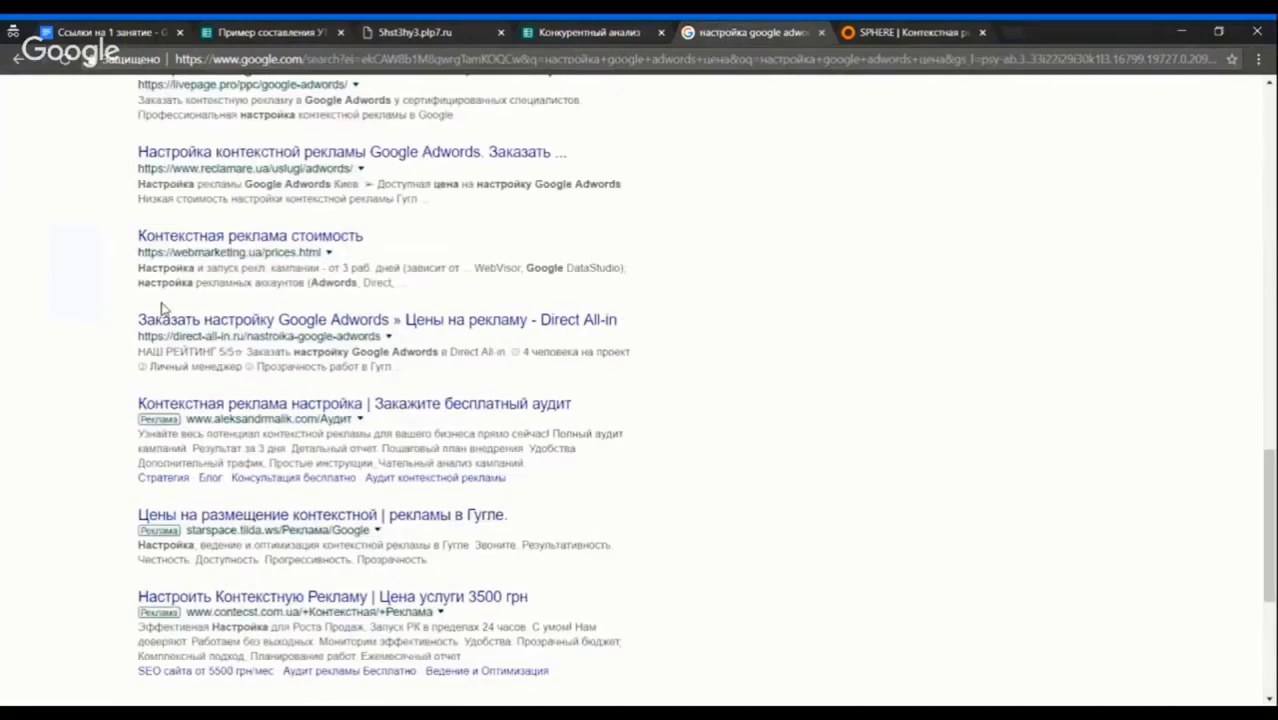
scroll(162, 308, down, 4)
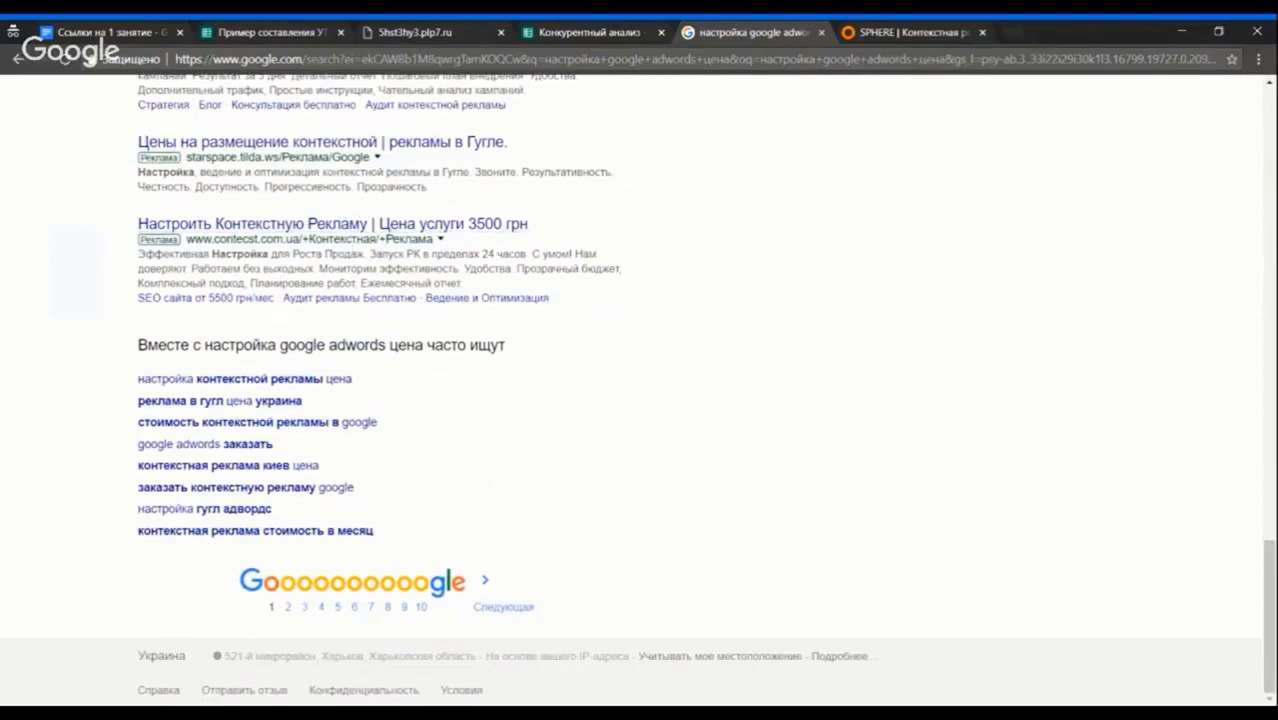
scroll(232, 282, up, 5)
scroll(232, 282, up, 2)
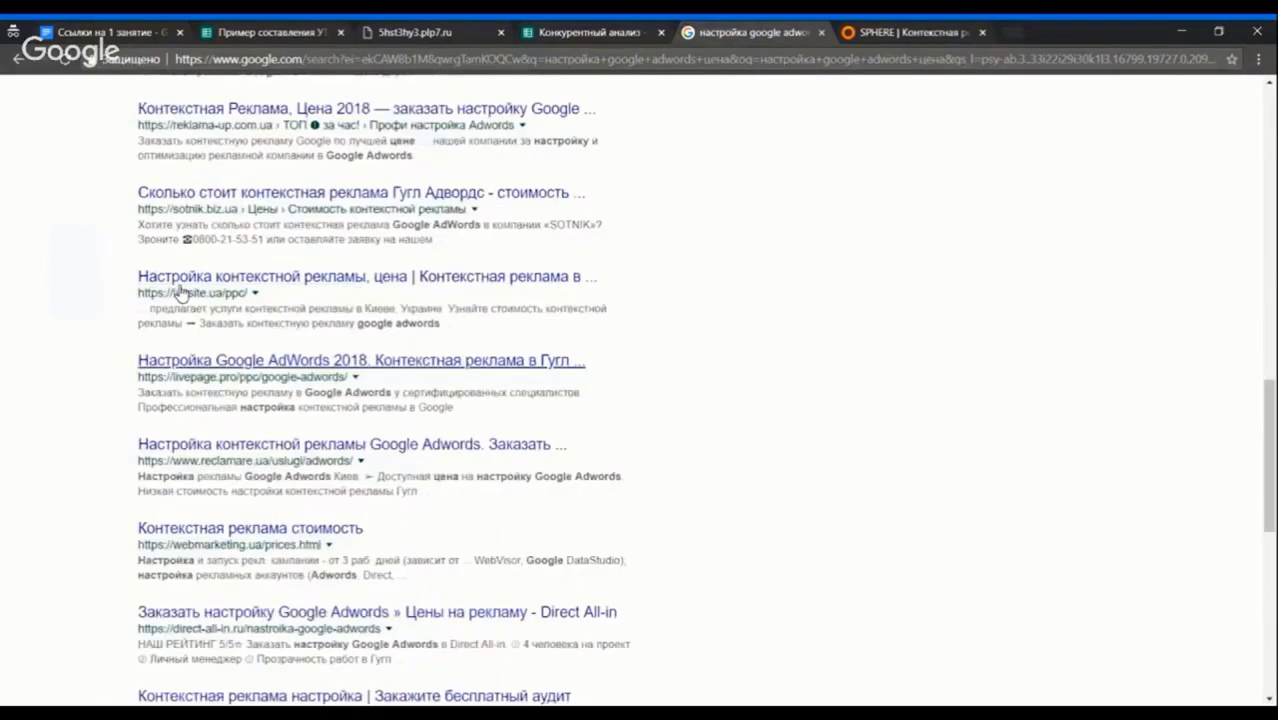
scroll(181, 291, up, 3)
scroll(135, 185, up, 2)
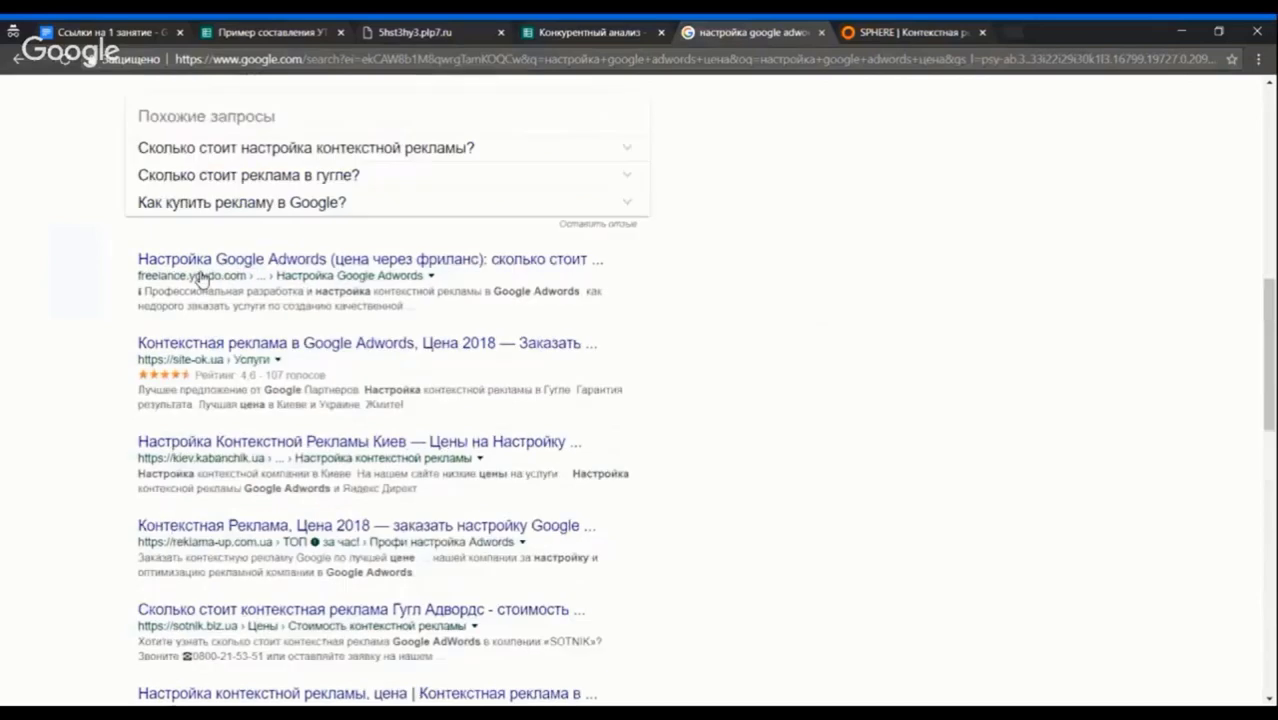
scroll(200, 278, up, 3)
scroll(200, 278, up, 4)
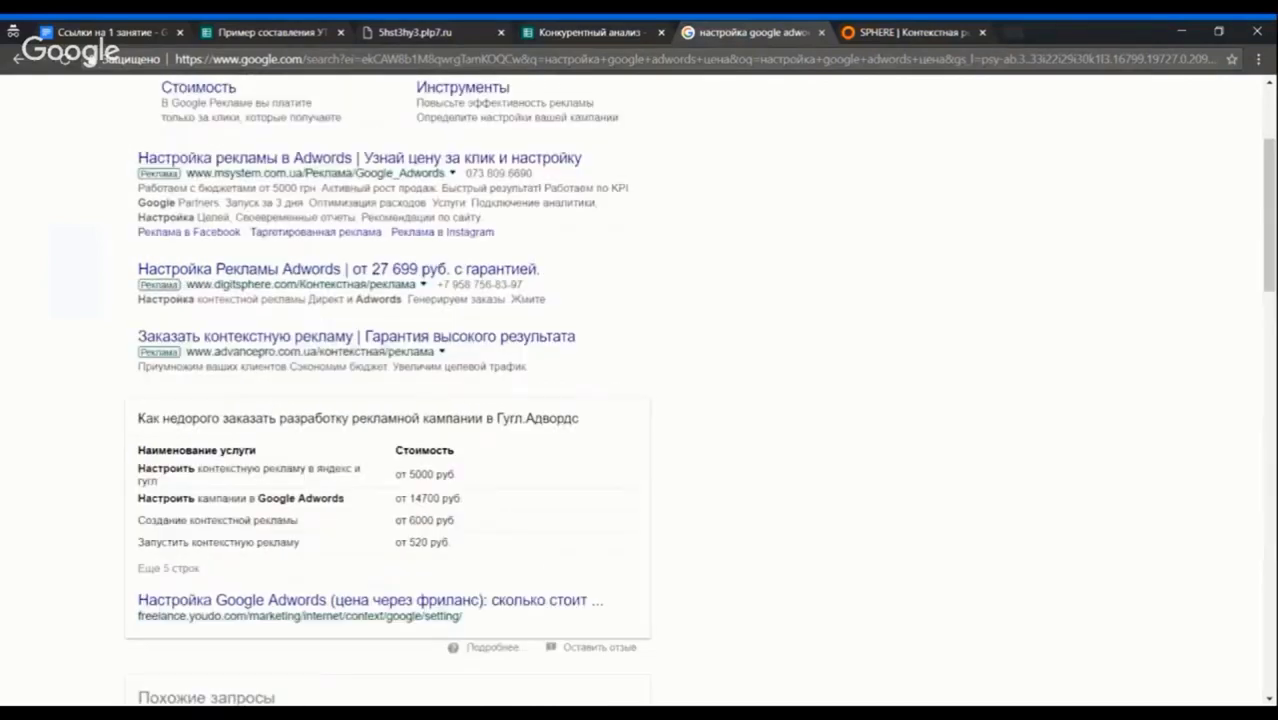
scroll(200, 278, down, 13)
scroll(380, 390, down, 6)
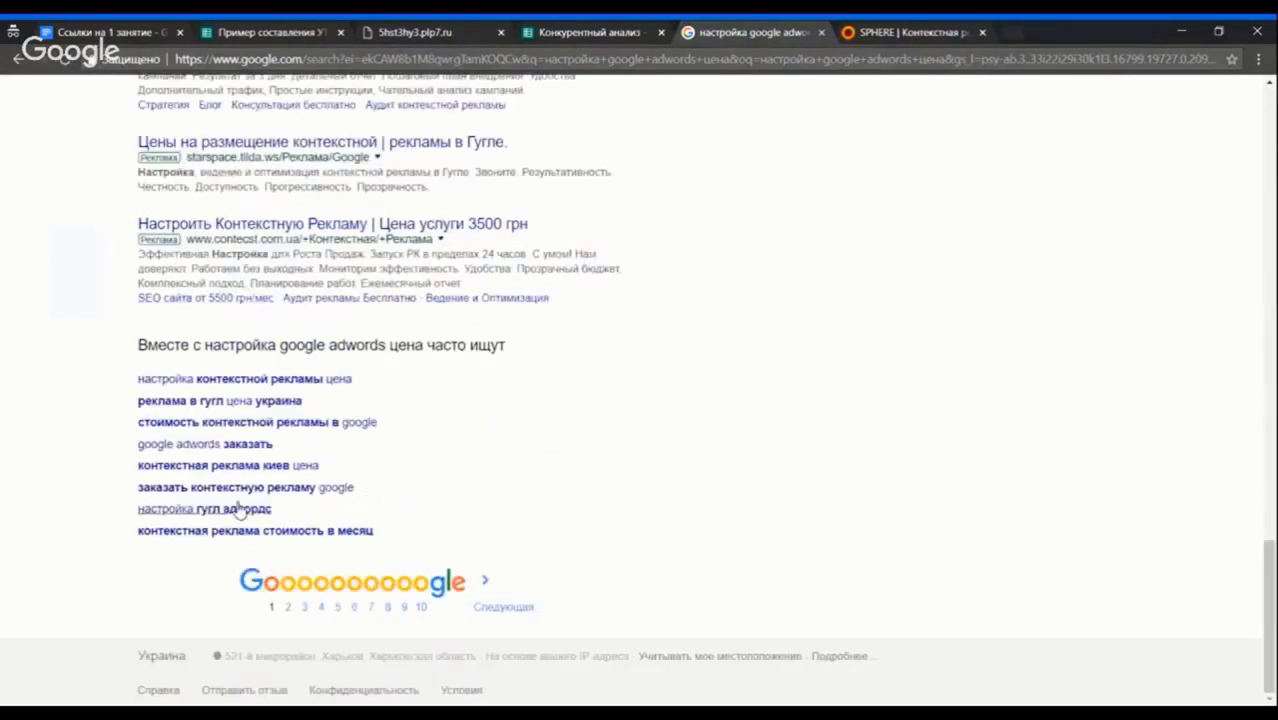
Return to the competitor table and select A4 under Sphere in the Имя конкурента column
click(605, 28)
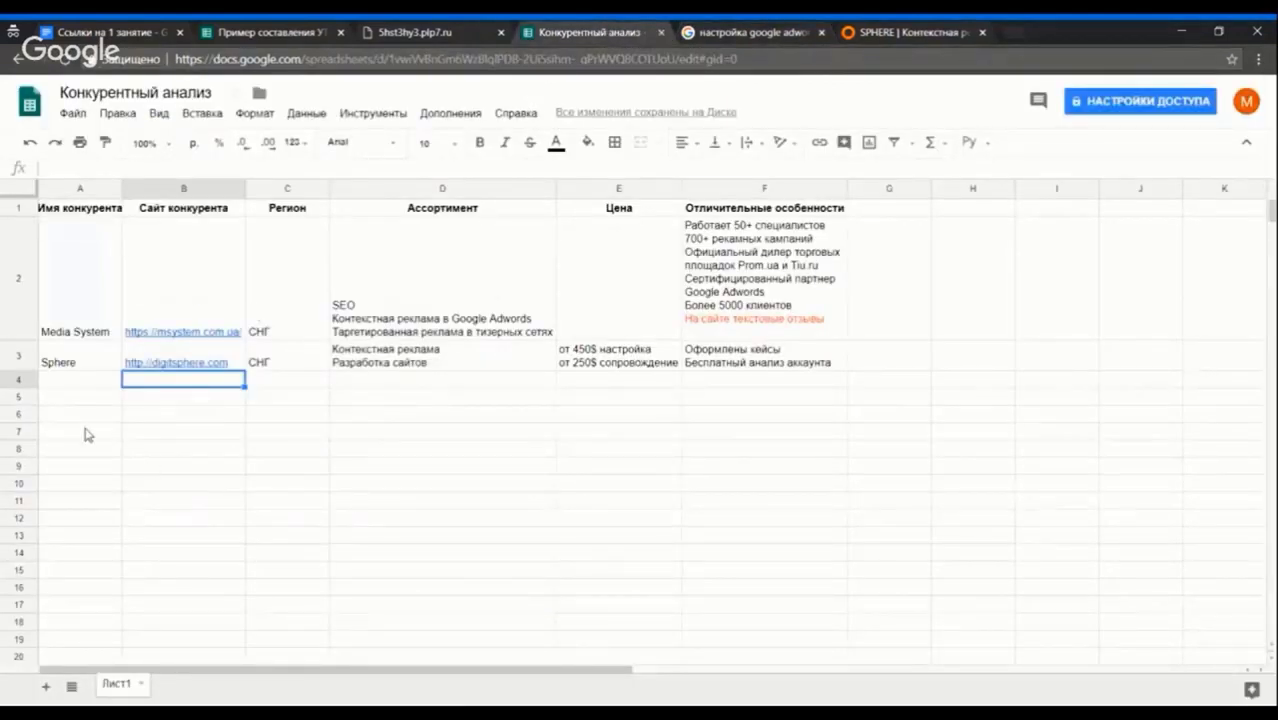
click(85, 386)
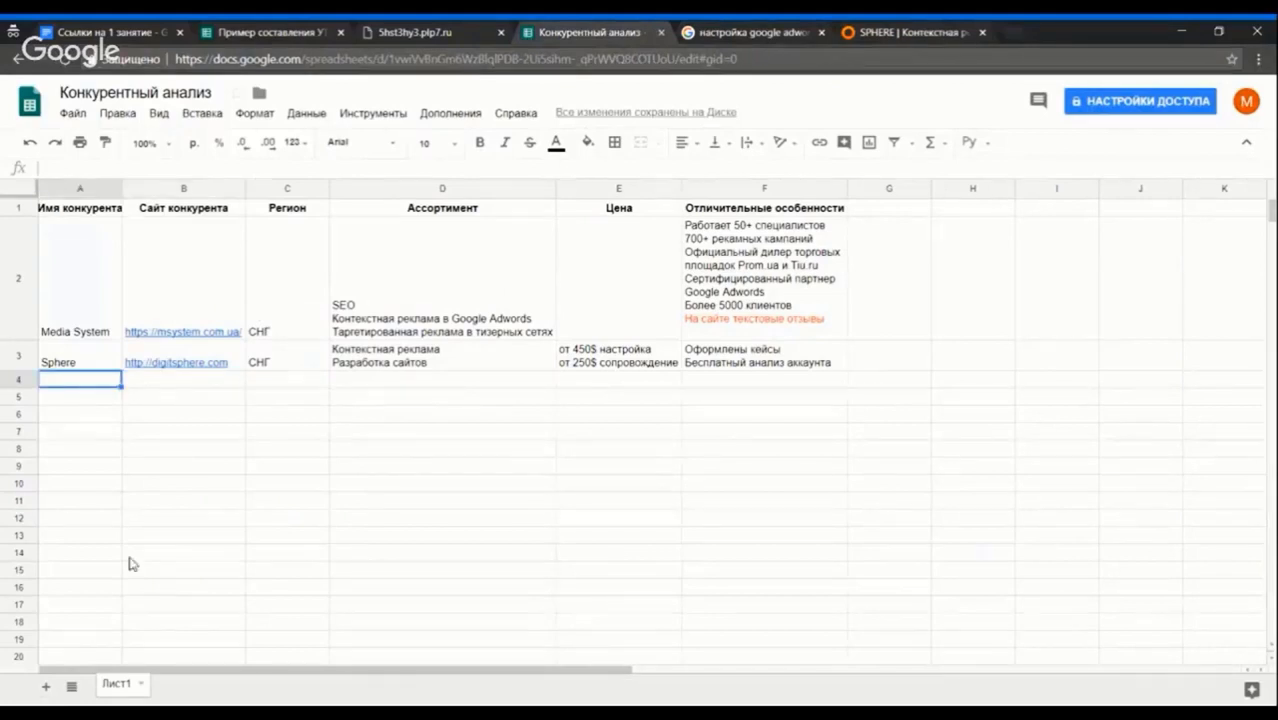